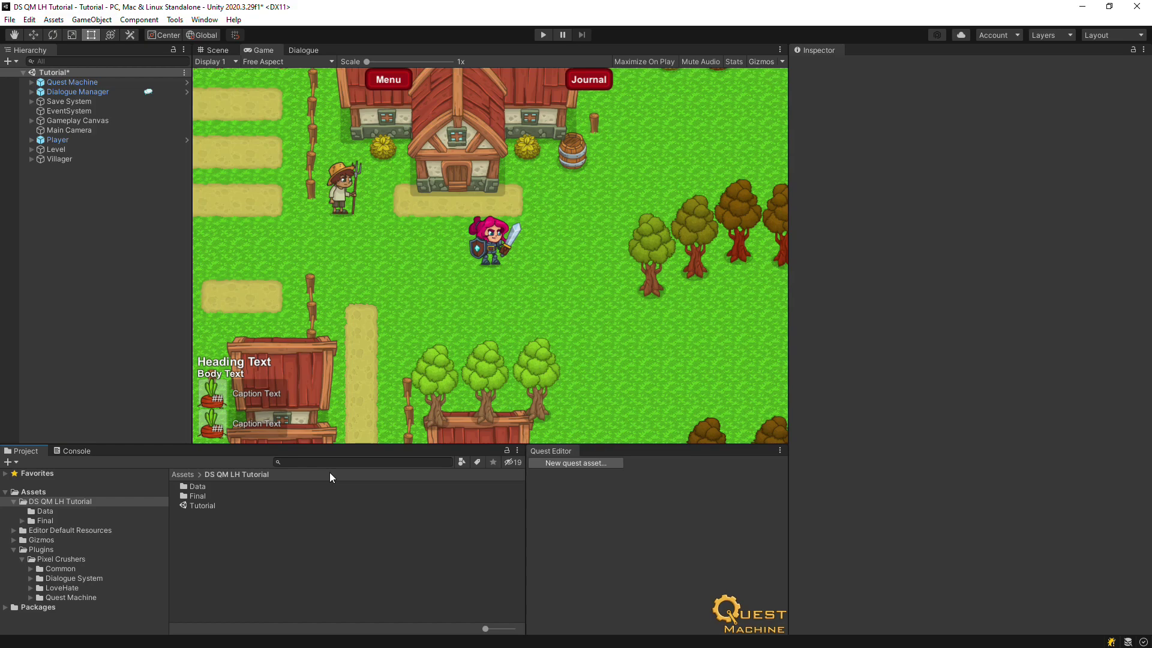
- Add a Faction Manager object from GameObject > LoveHate and place it directly below Dialogue Manager
click(91, 19)
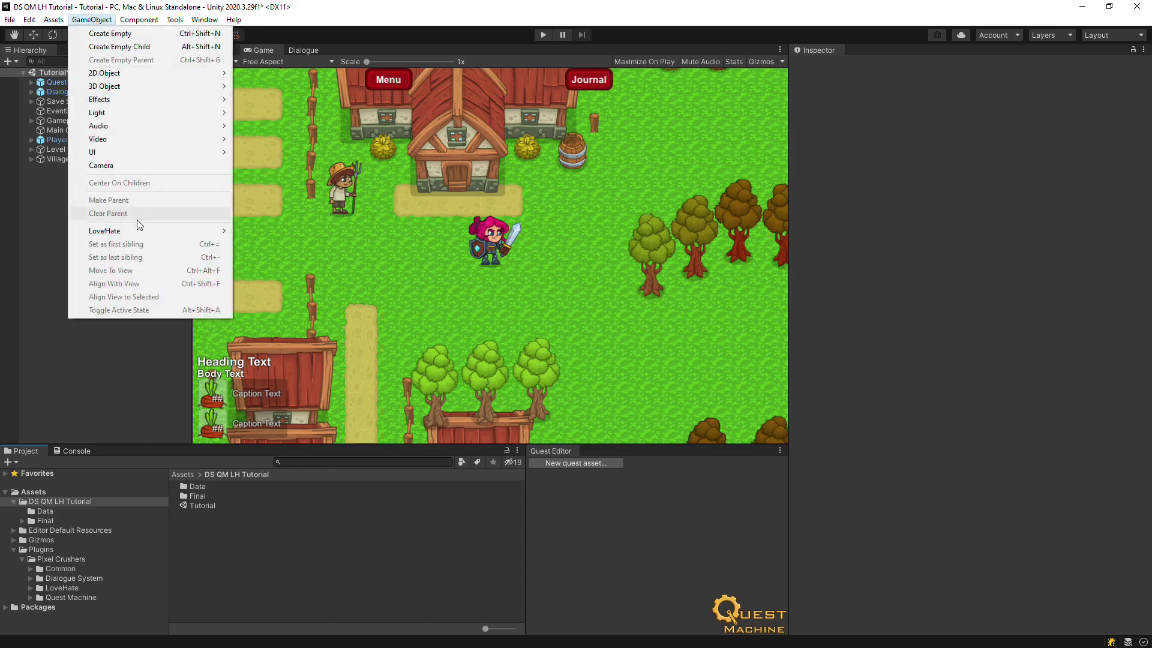
mouse_move(140, 231)
click(257, 231)
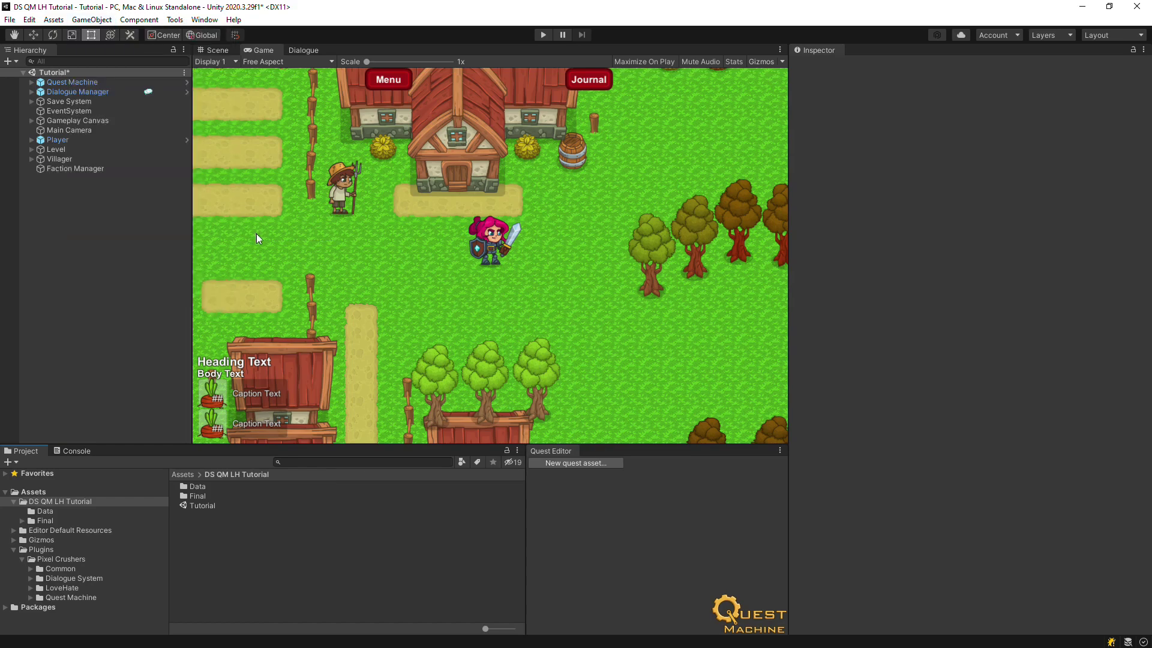
drag(90, 168, 90, 97)
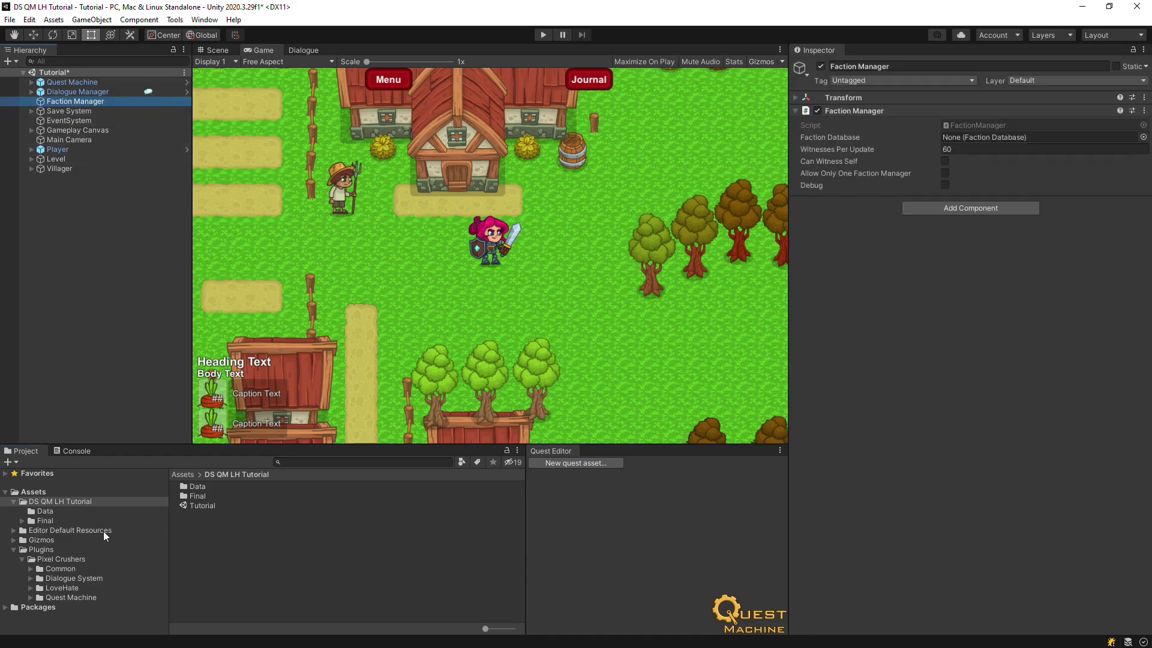
- Create a Pixel Crushers LoveHate Faction Database asset in Data and name it Tutorial Faction Database
click(45, 510)
right_click(215, 549)
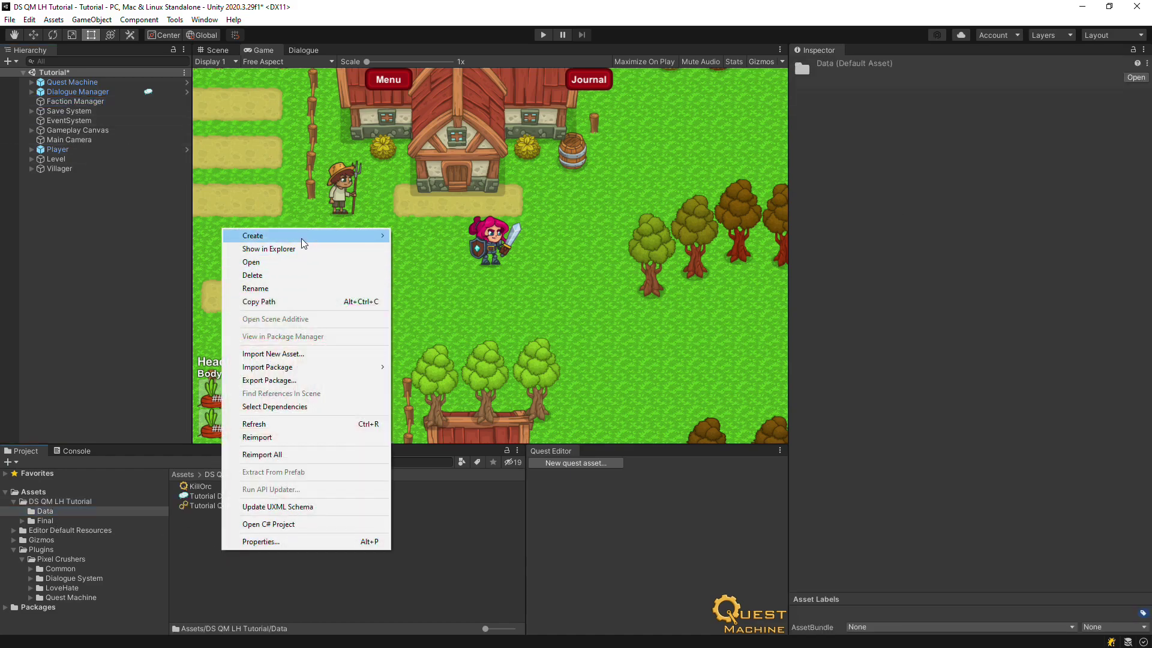
mouse_move(366, 229)
mouse_move(456, 144)
mouse_move(567, 157)
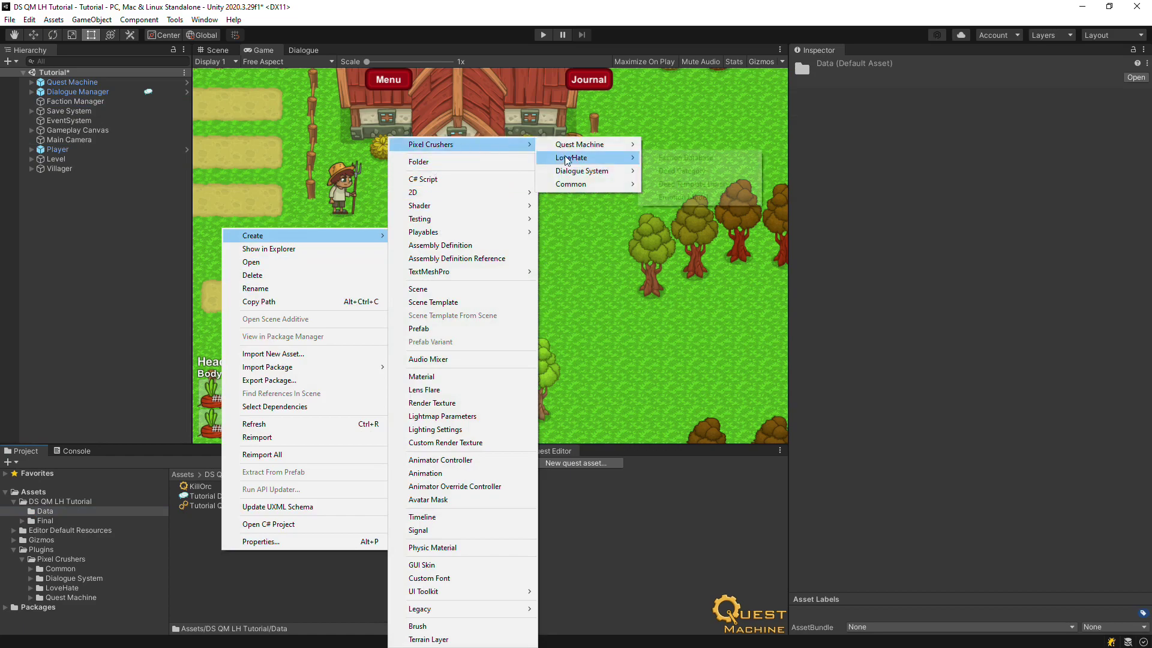
click(673, 158)
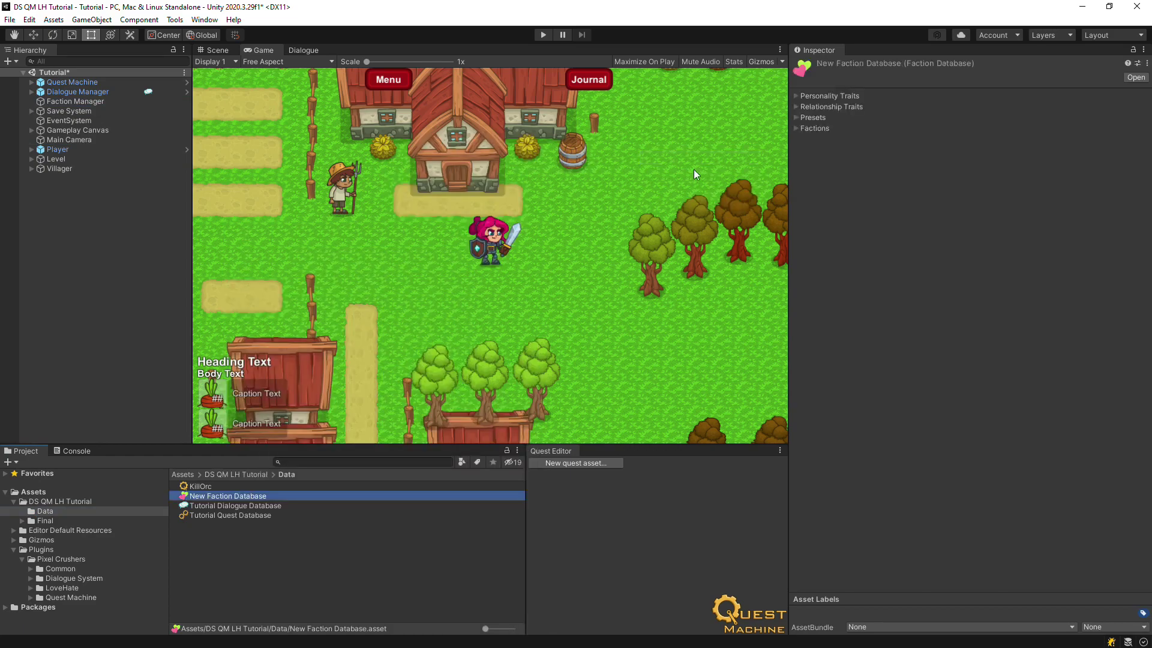
key(Home)
key(Delete)
key(Delete)
key(Delete)
text(Tutori)
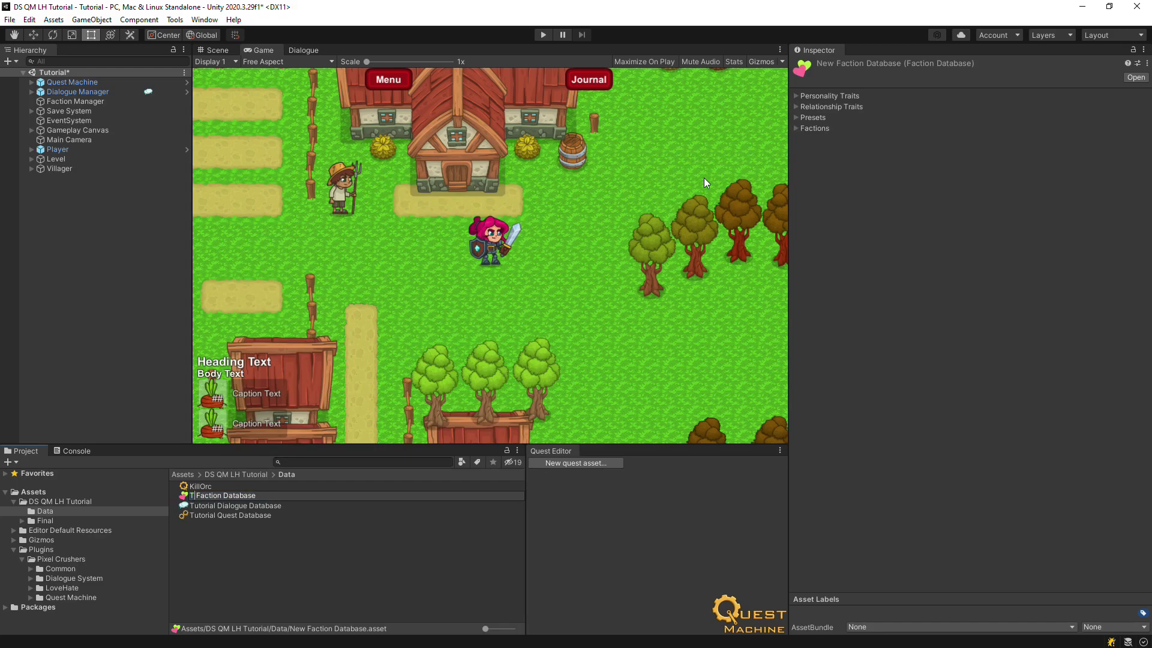
text(al)
key(Return)
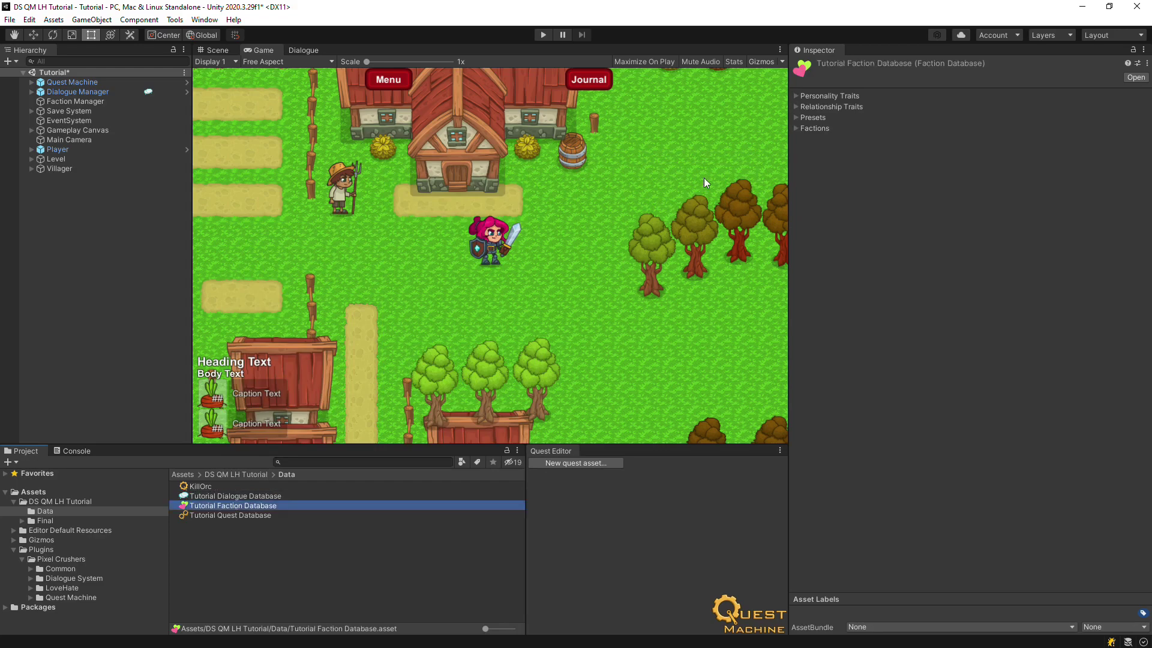
- Add personality trait Goodness, described 'How good (not evil) a faction is.', then expand Relationship Traits
click(797, 95)
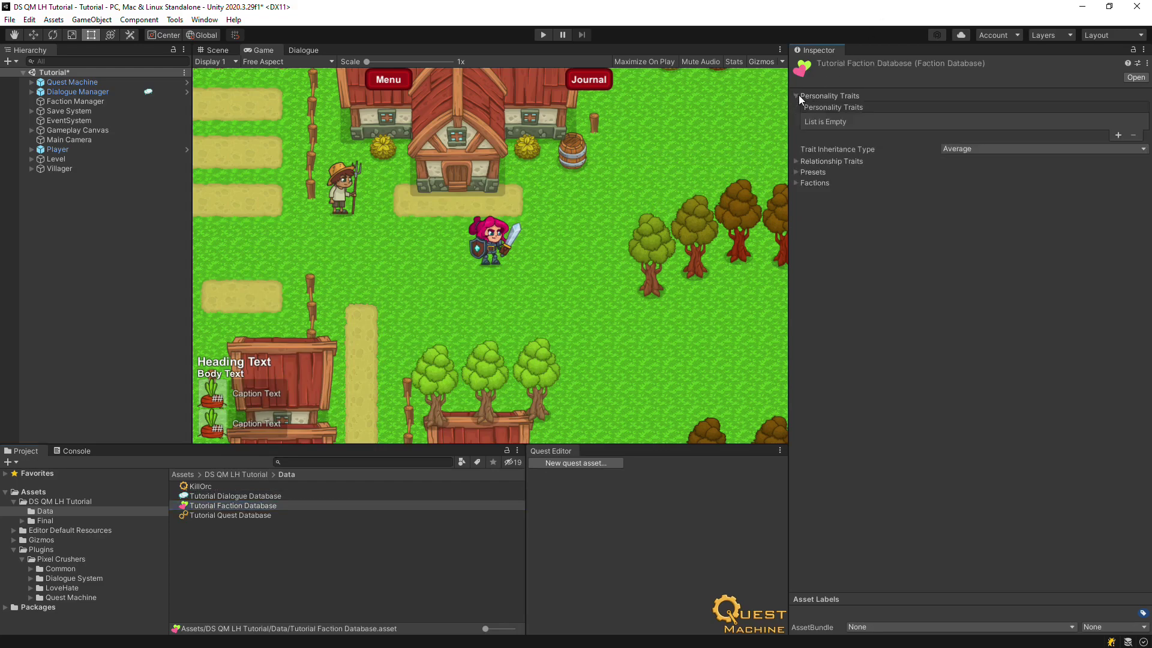
click(1118, 136)
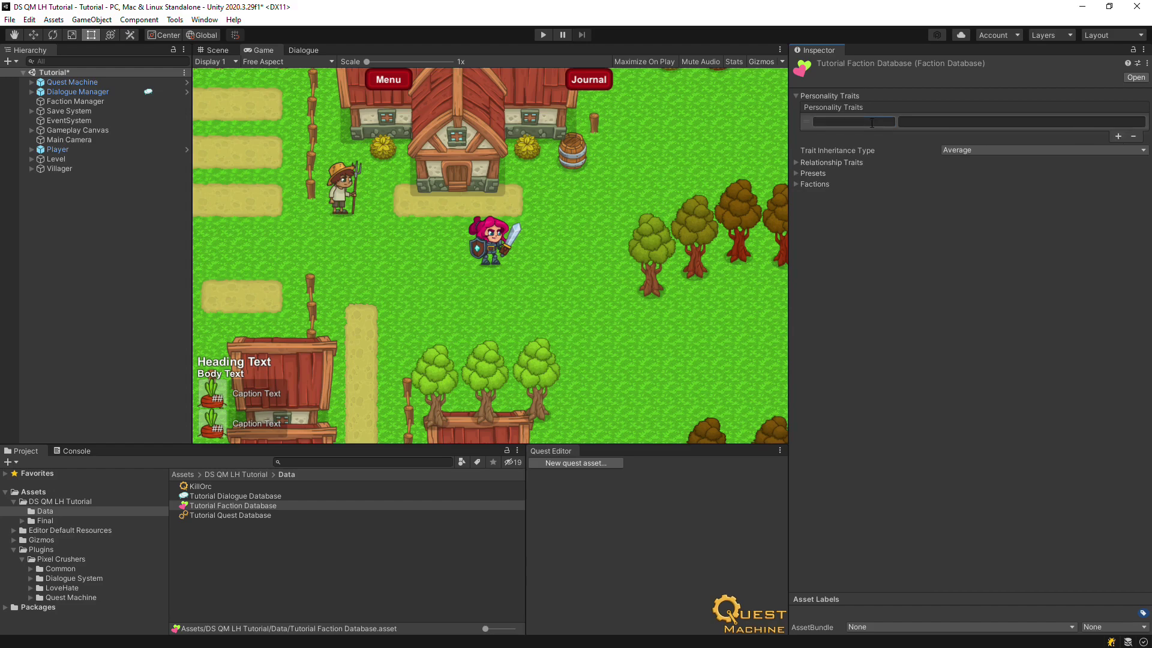
text(Goodness)
click(906, 120)
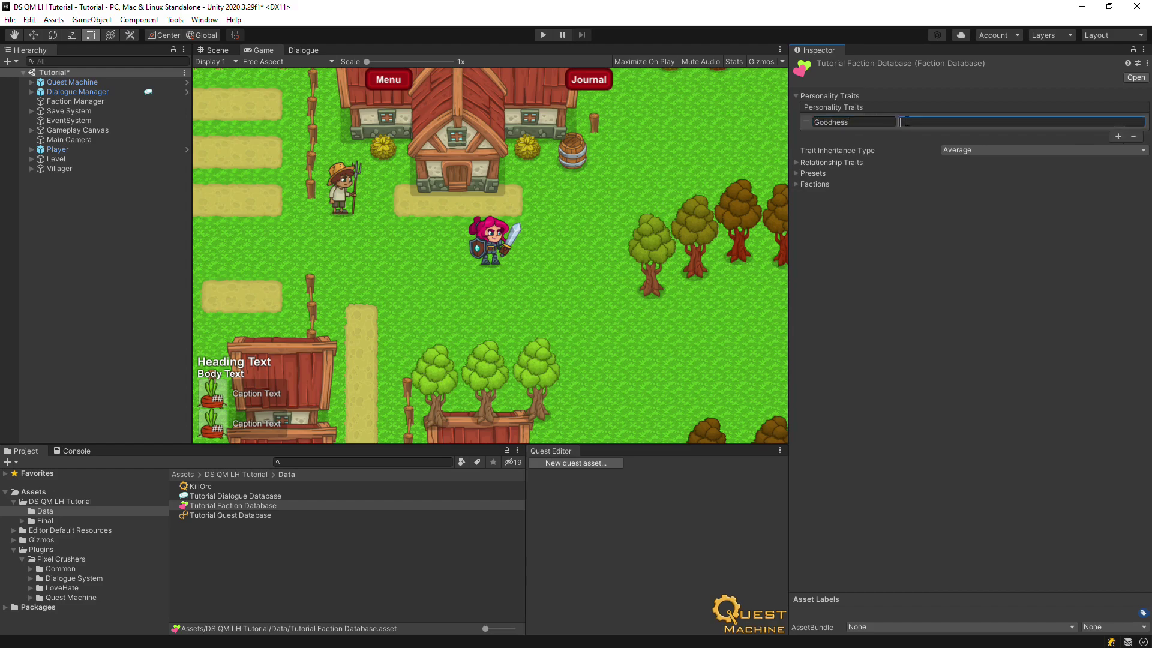
text(How good (not evil) a faction is.)
click(795, 162)
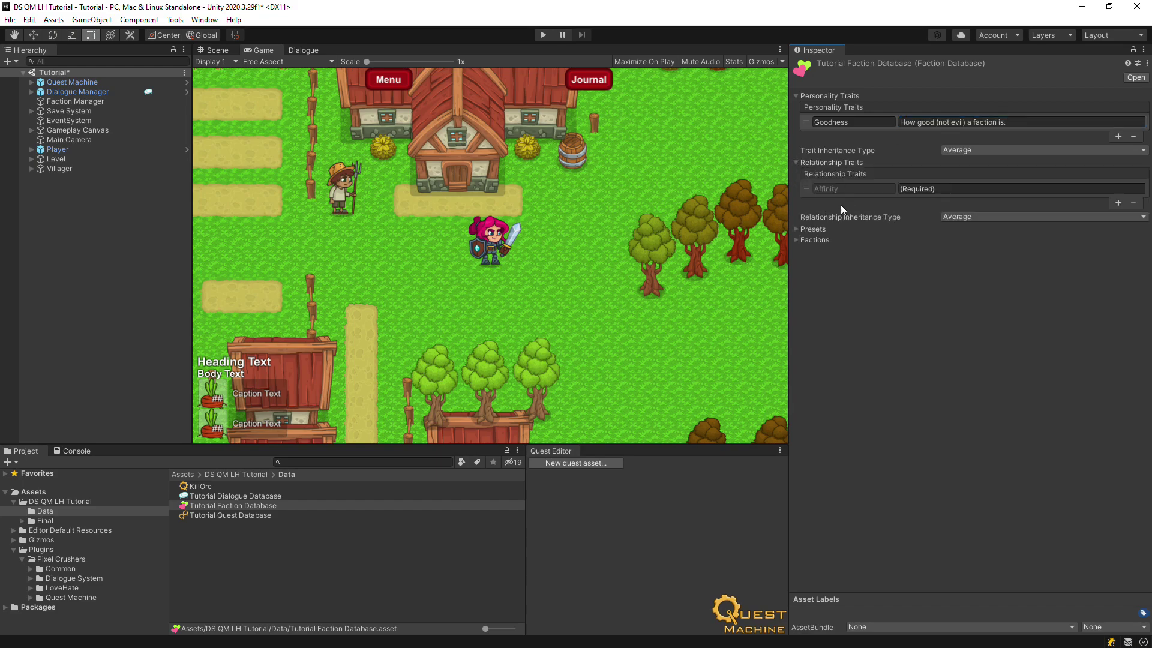
- Add a Villager faction coloured Green with its Goodness trait set to 50
click(797, 240)
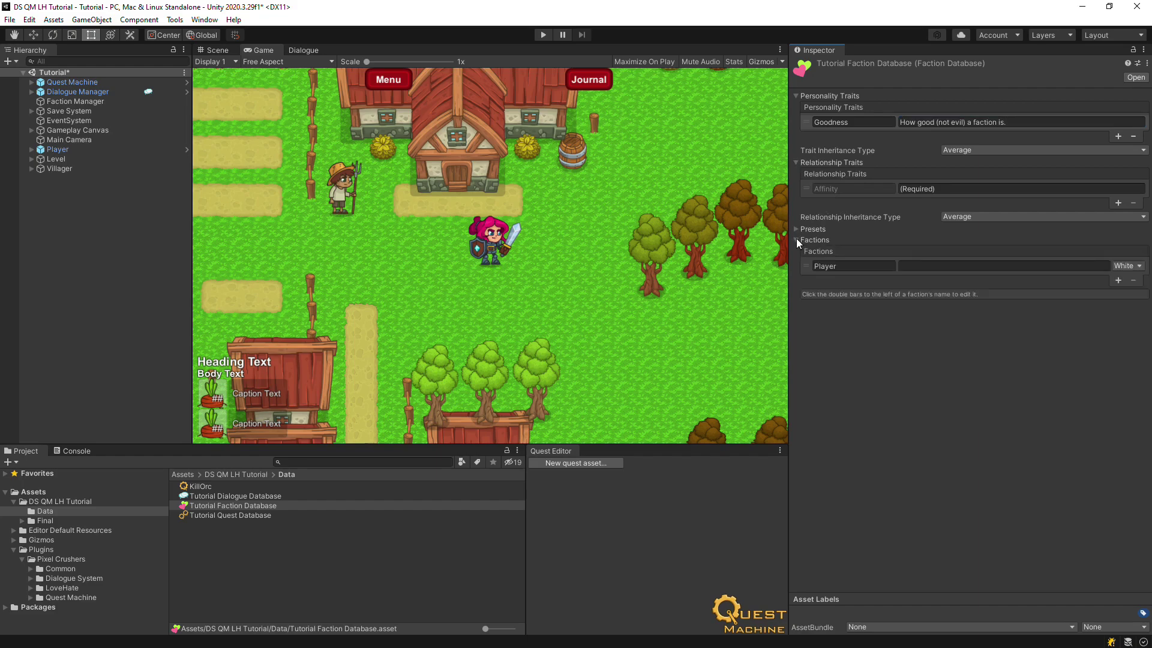
click(1119, 281)
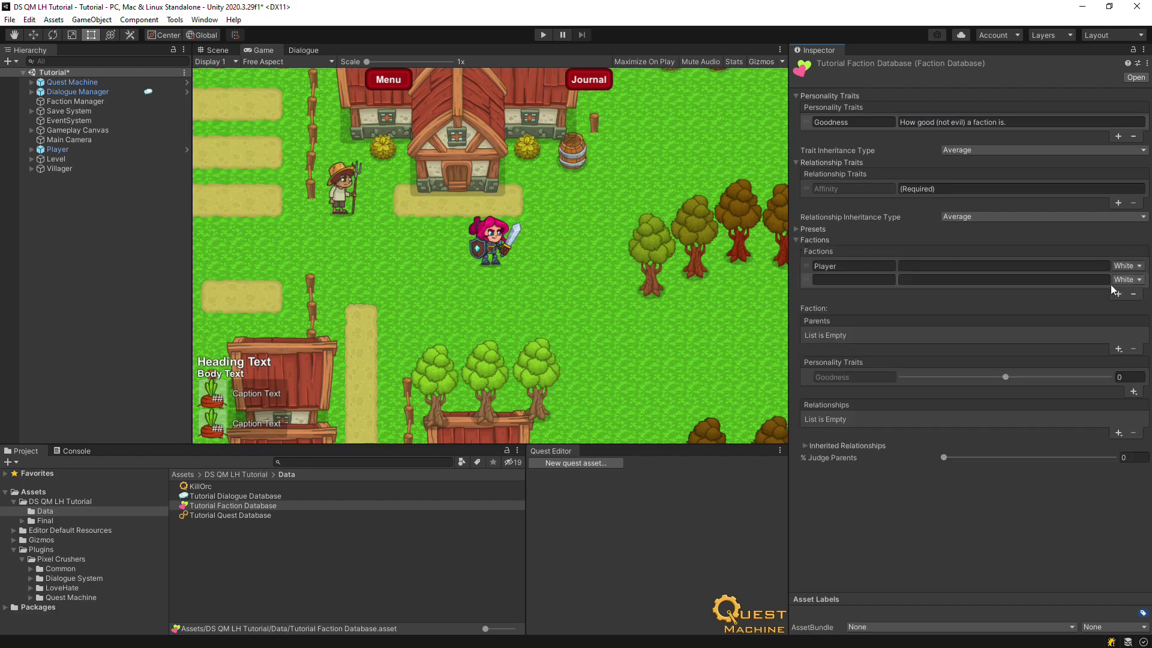
click(873, 280)
text(Villager)
click(1125, 280)
click(1103, 360)
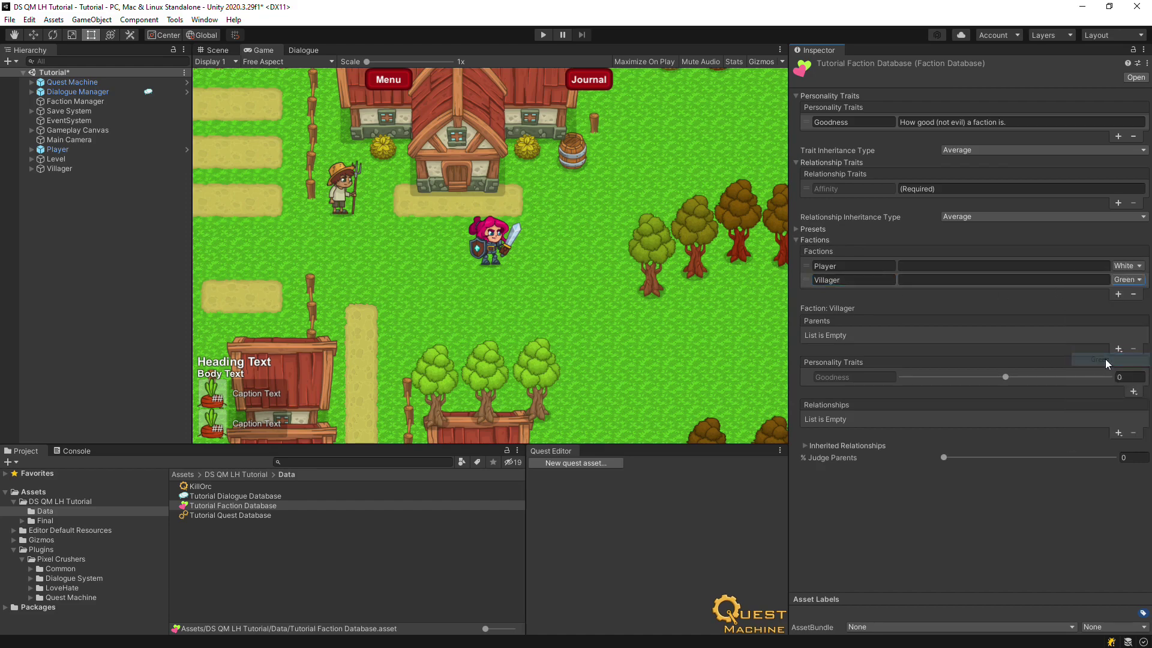
click(1131, 377)
text(50)
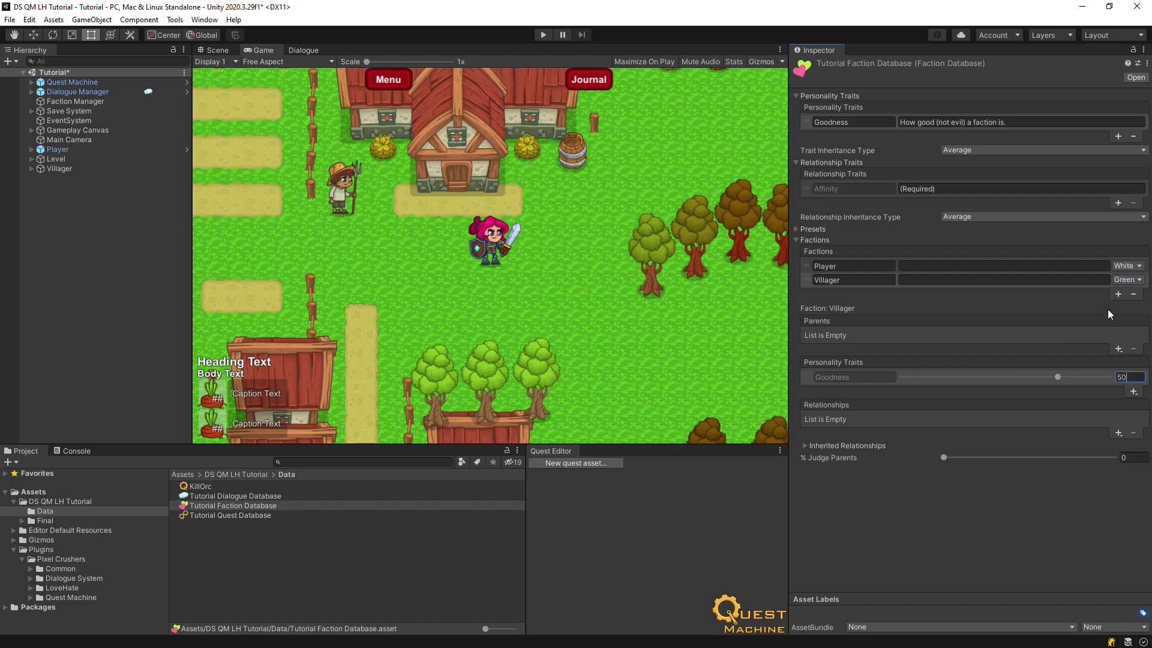
- Add an Orc faction coloured Red with Goodness set to -50
click(1118, 293)
click(867, 293)
text(Orc)
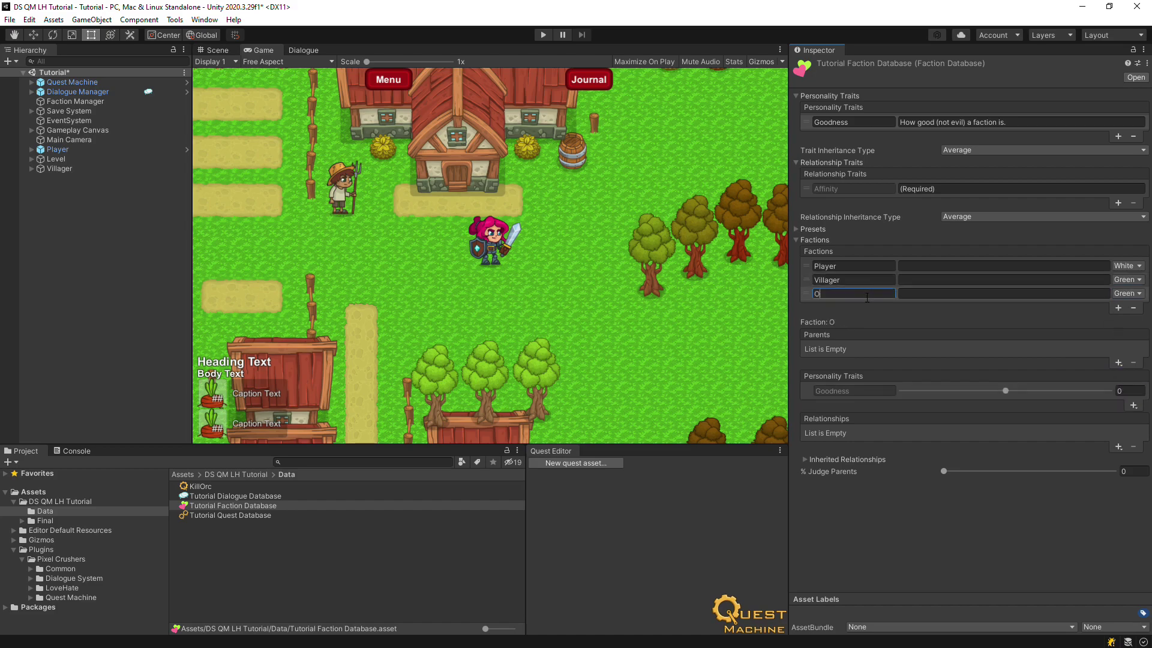
click(1127, 294)
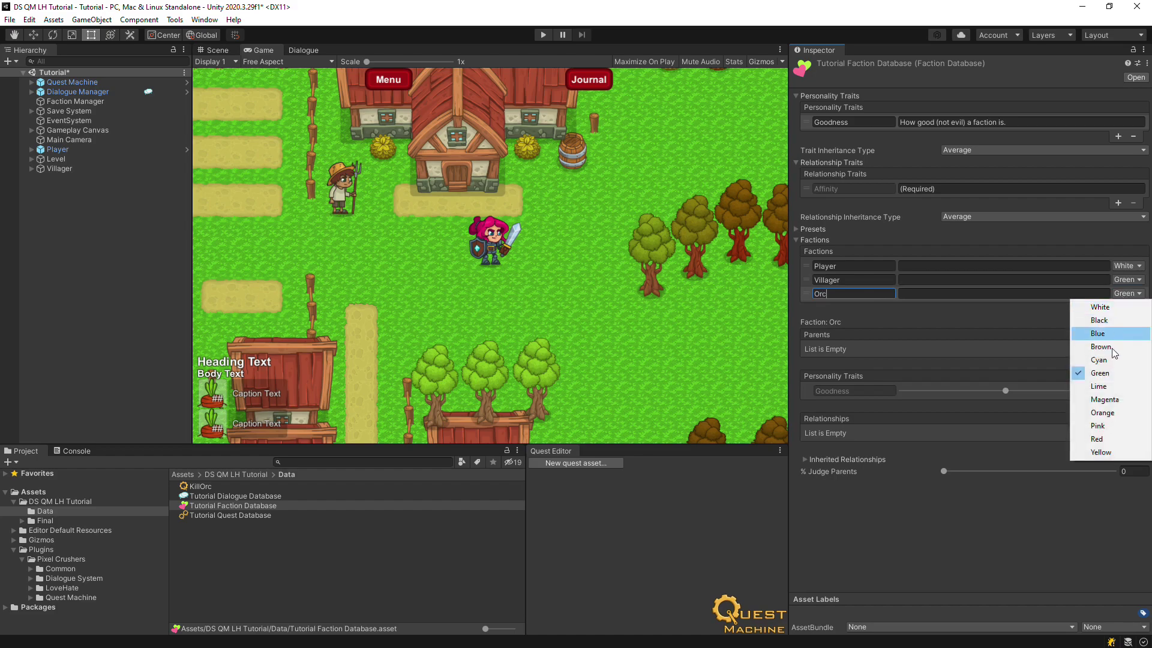
click(1098, 439)
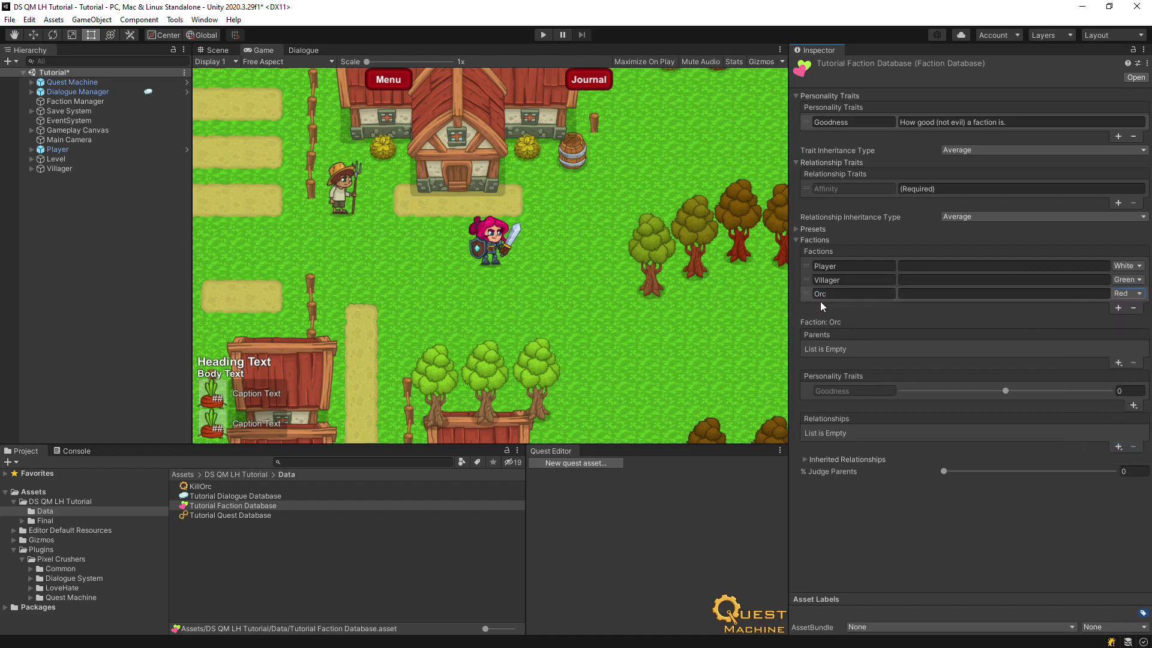
click(1126, 391)
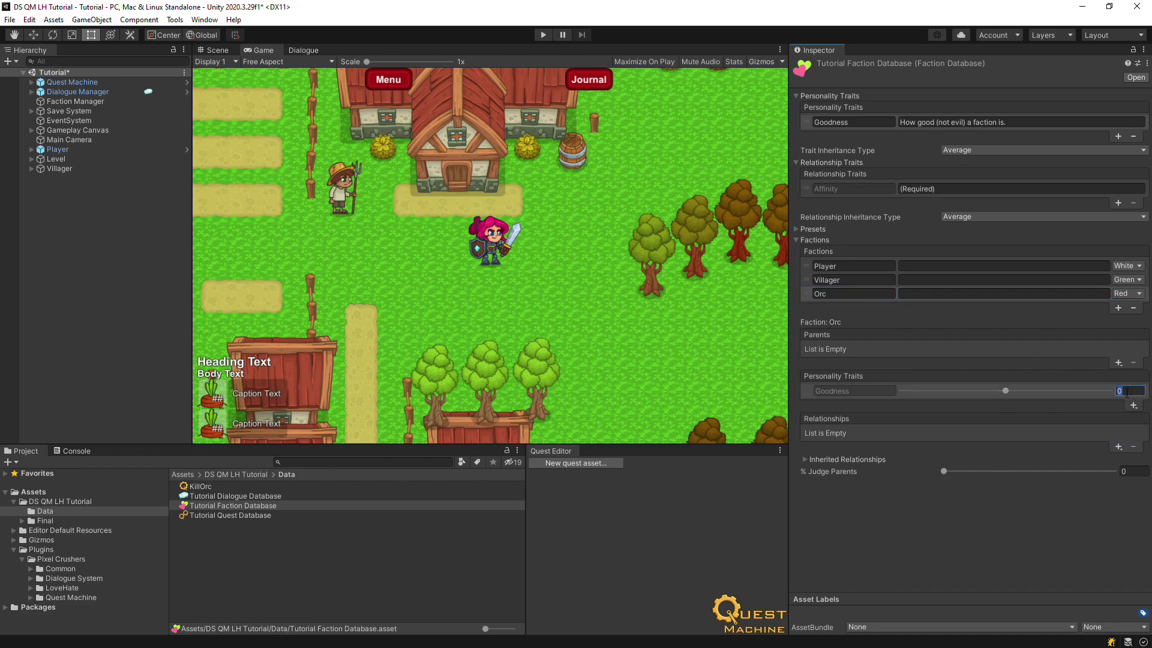
text(-50)
- Give Orc a -50 relationship toward Villager and Villager a -50 relationship toward Orc
click(1118, 447)
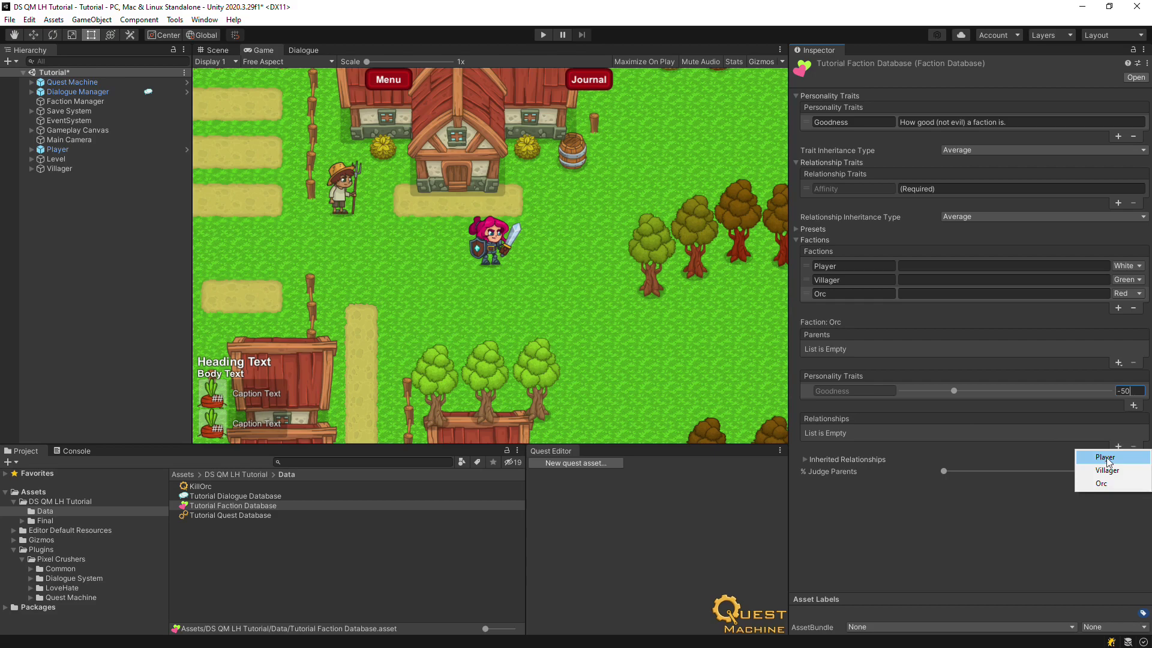
click(1107, 468)
click(1133, 434)
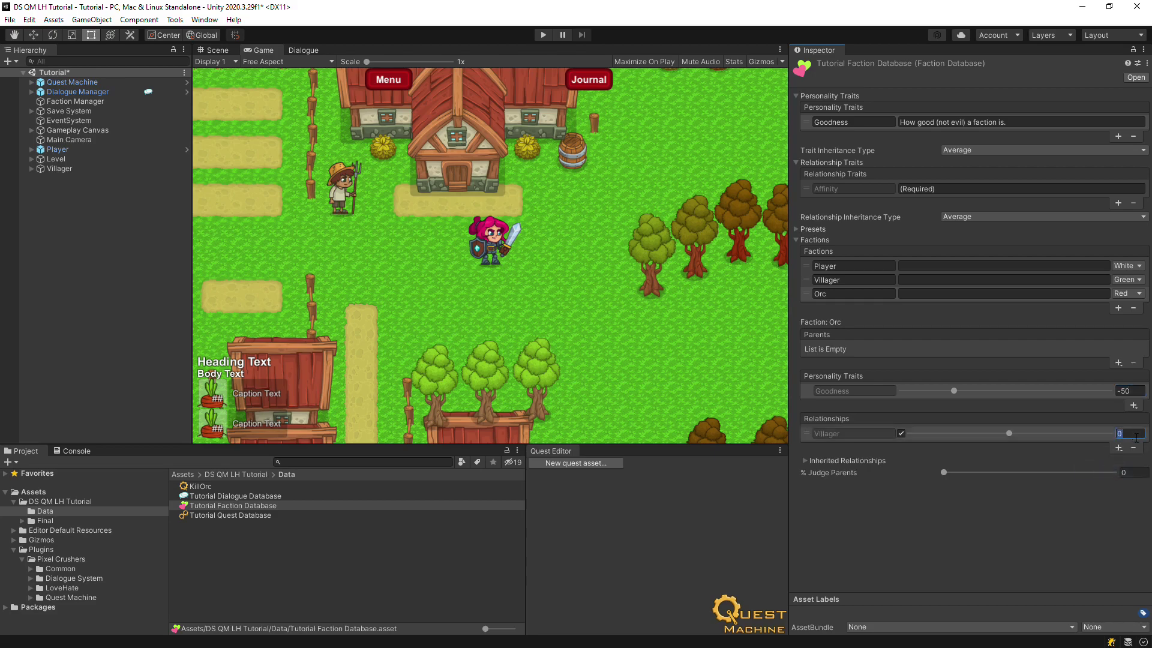
text(-50)
click(805, 282)
click(1118, 447)
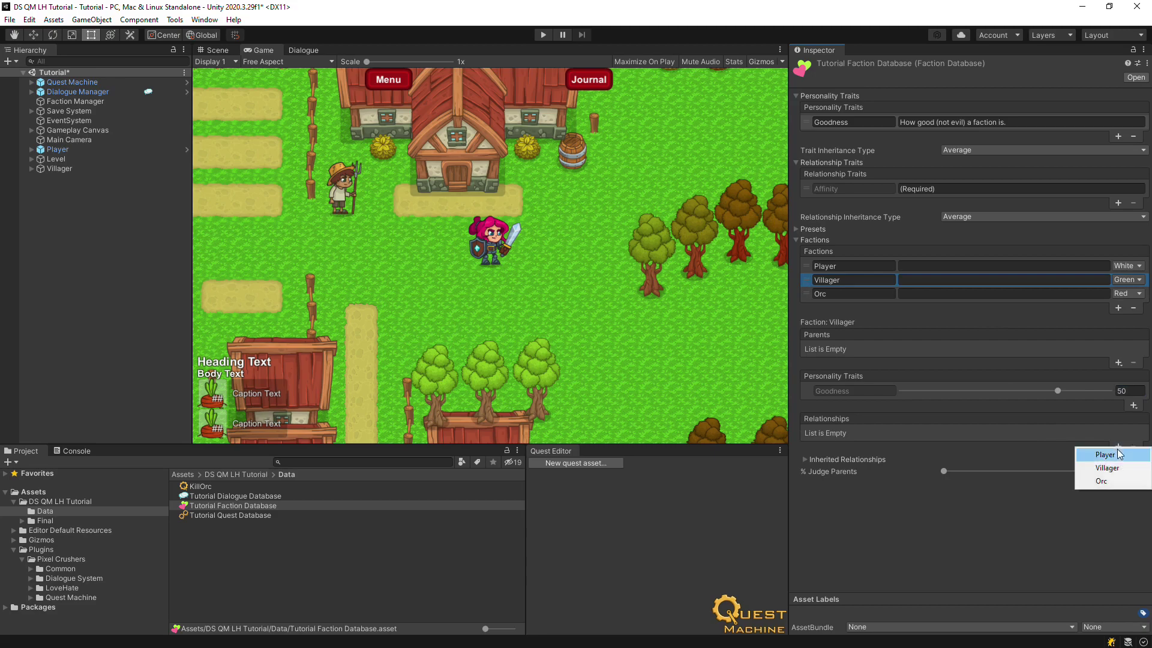
click(1110, 480)
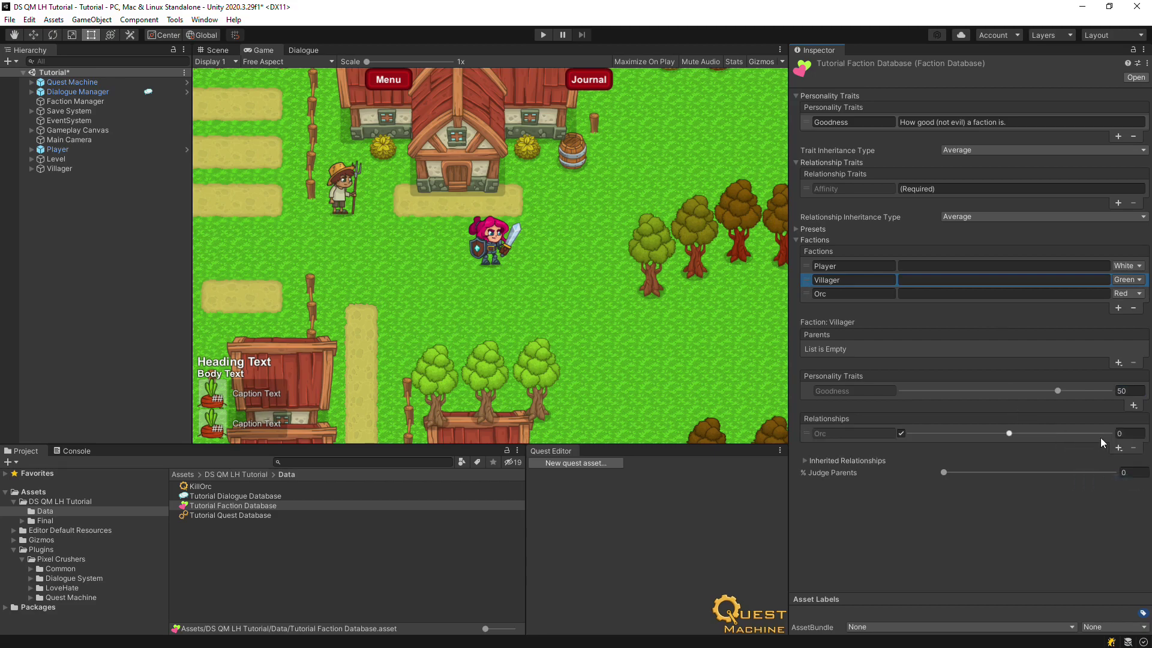
click(1128, 433)
text(-50)
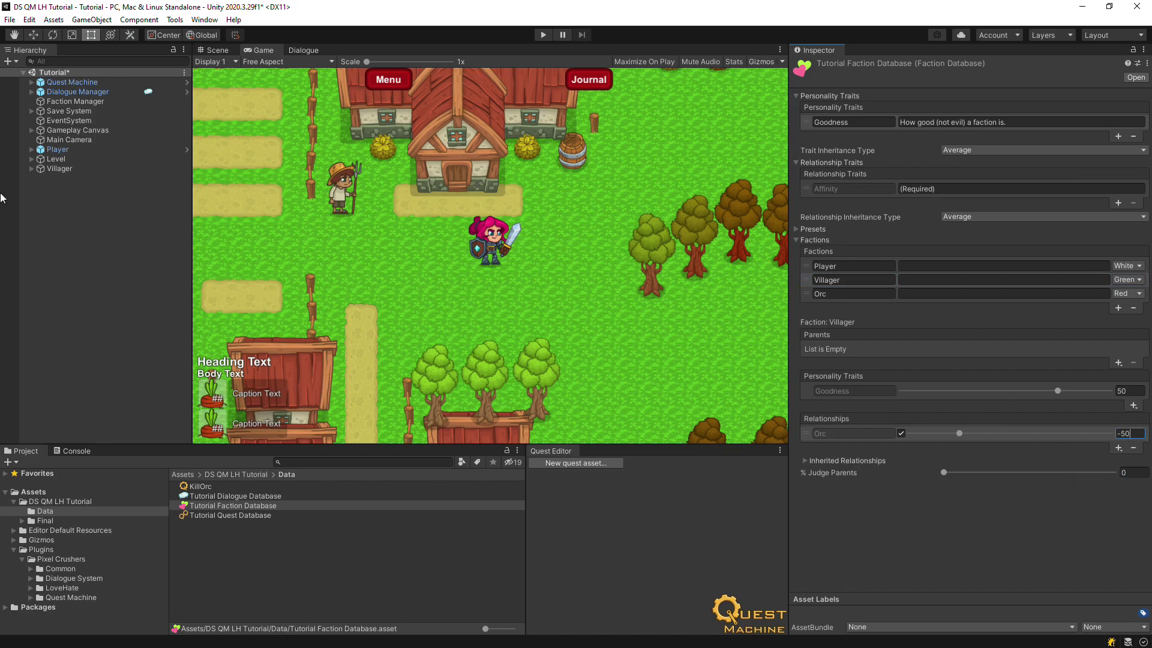
- Add a Faction Member component to the Villager object with its Faction set to Villager
click(60, 170)
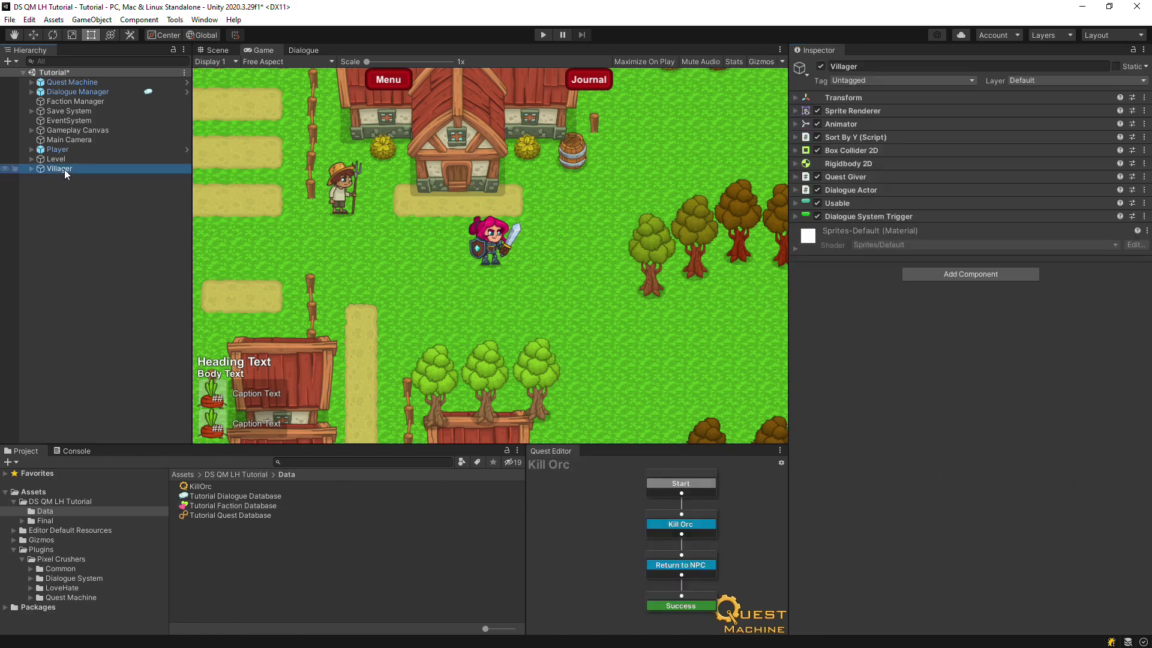
click(943, 278)
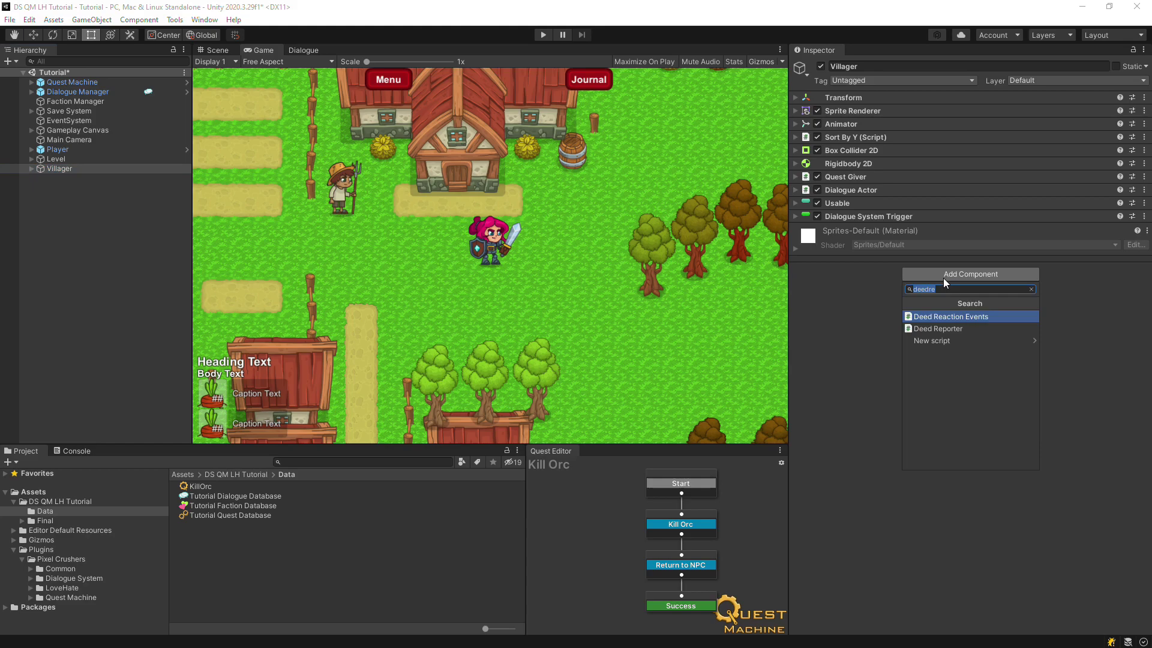
text(factionme)
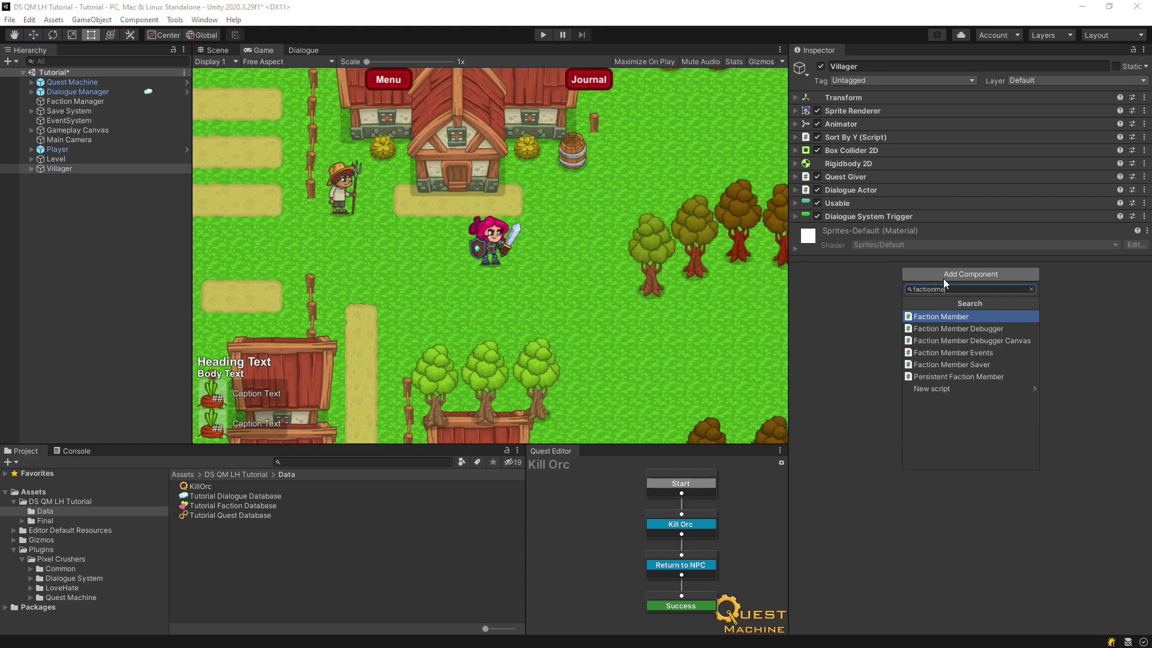
key(Return)
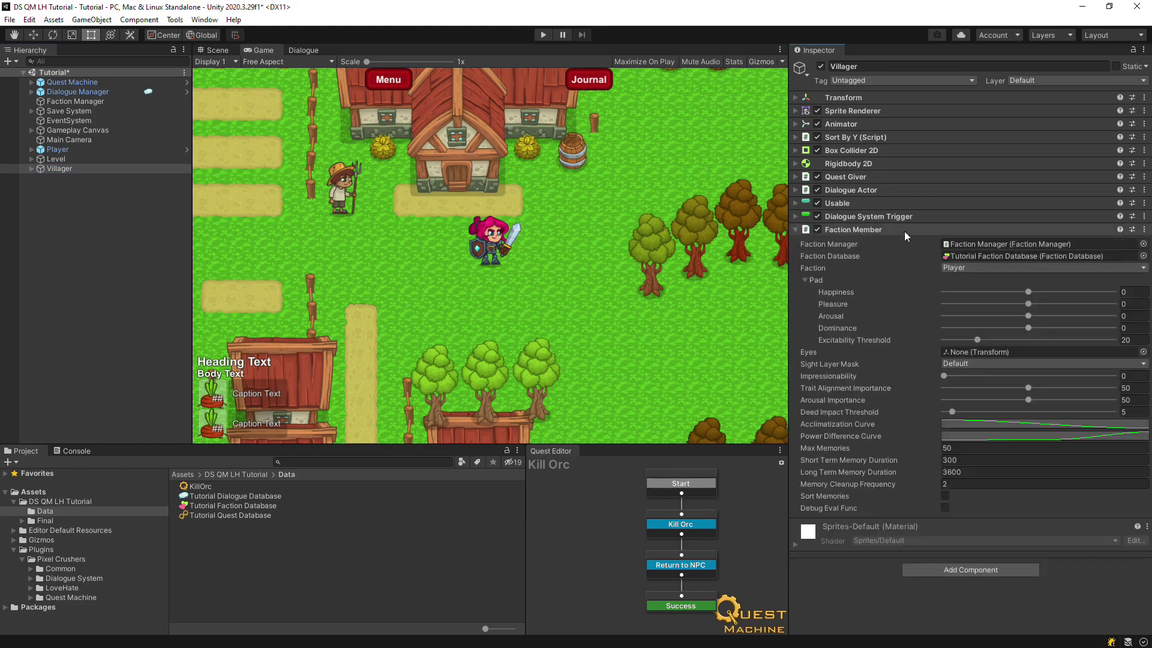
click(955, 267)
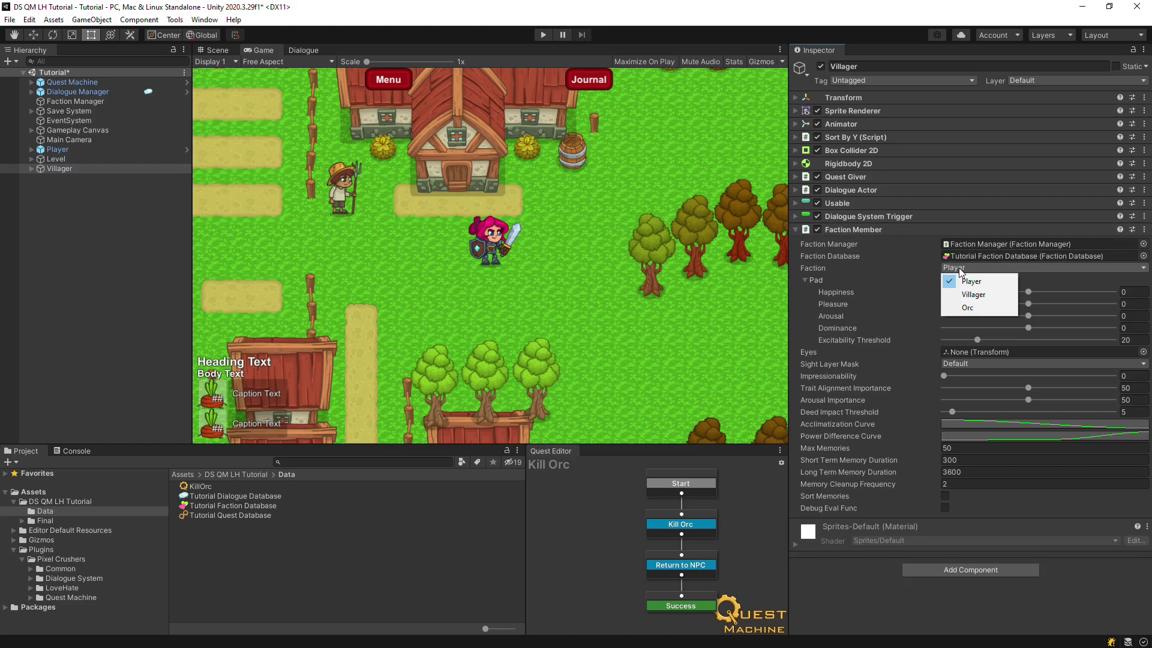
click(969, 294)
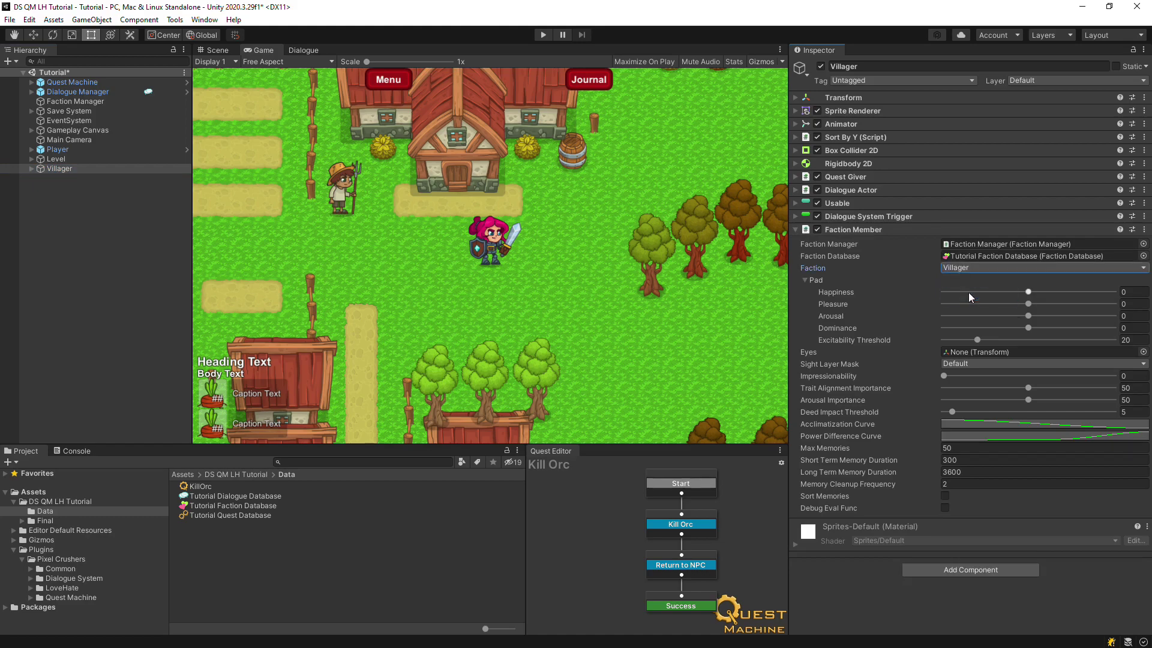
- Add a Faction Member component to the first Orc with its Faction set to Orc
click(31, 159)
click(63, 179)
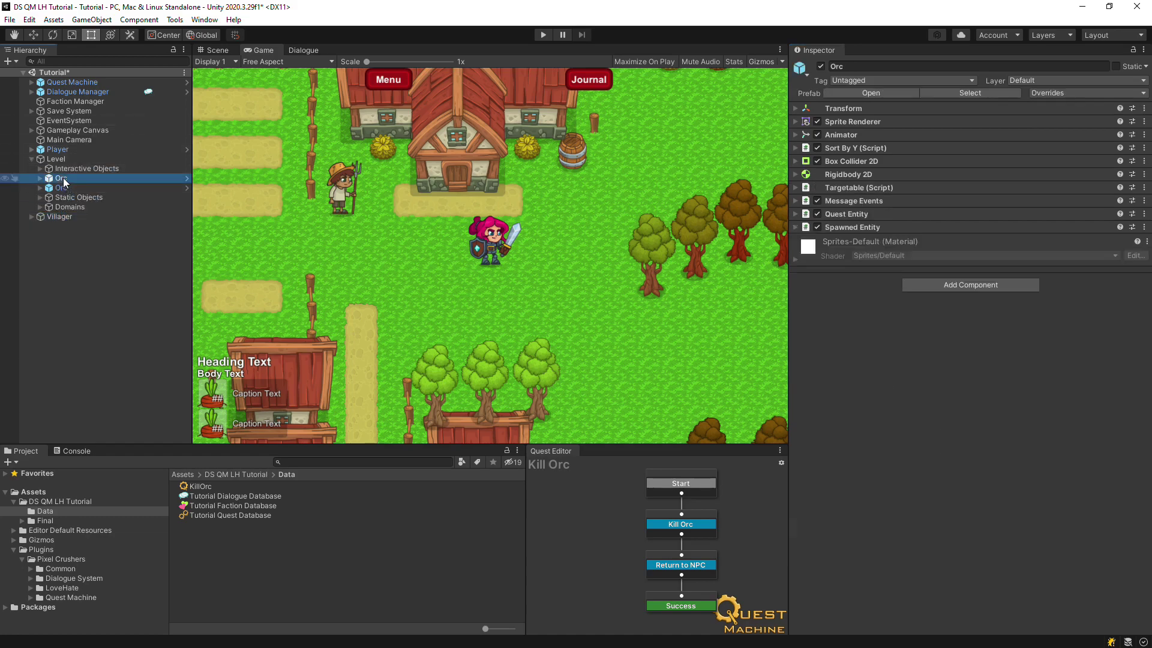
click(969, 283)
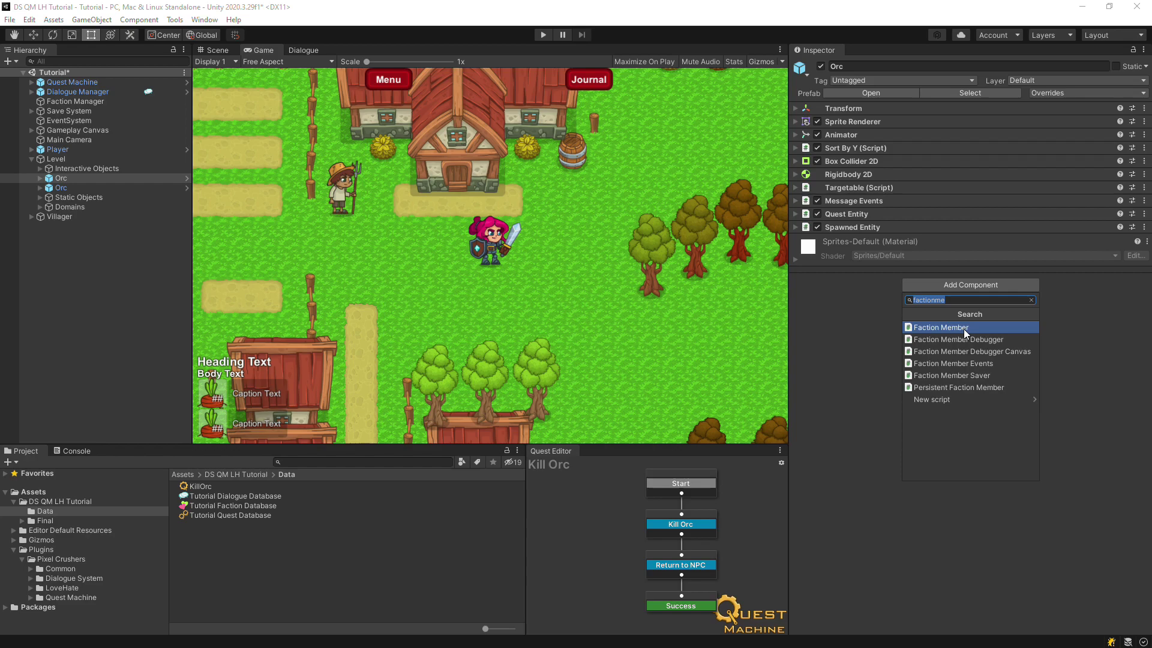
click(963, 329)
click(963, 278)
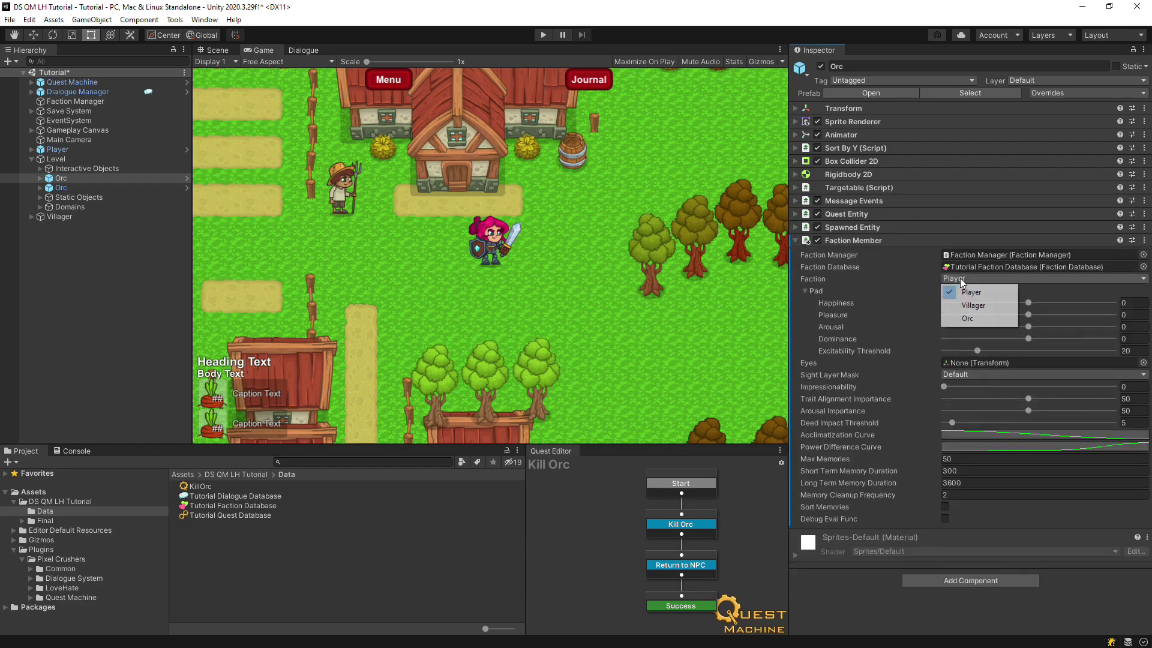
click(965, 318)
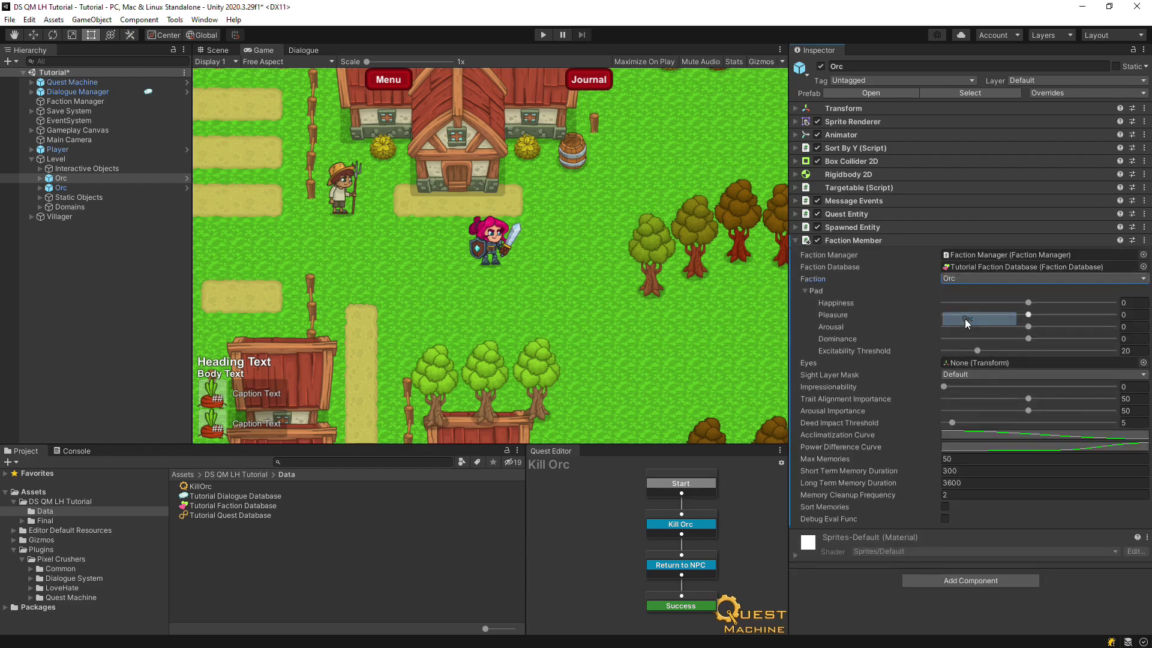
- Copy the Orc's Faction Member component and paste it as new onto the second Orc
click(1142, 242)
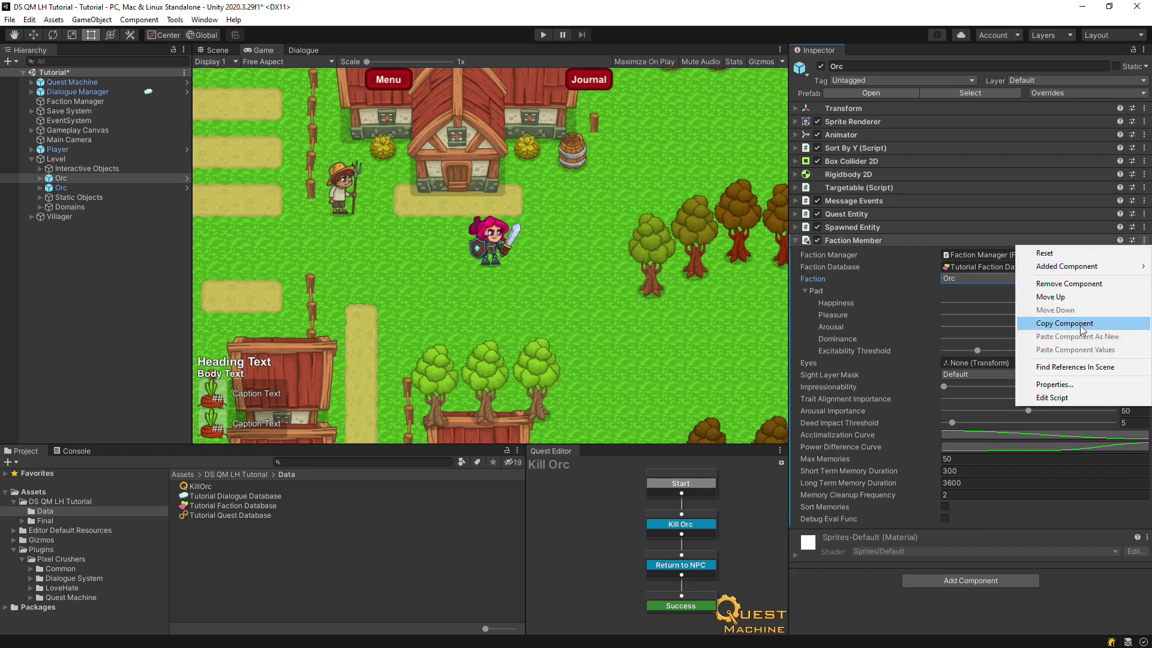
click(1056, 323)
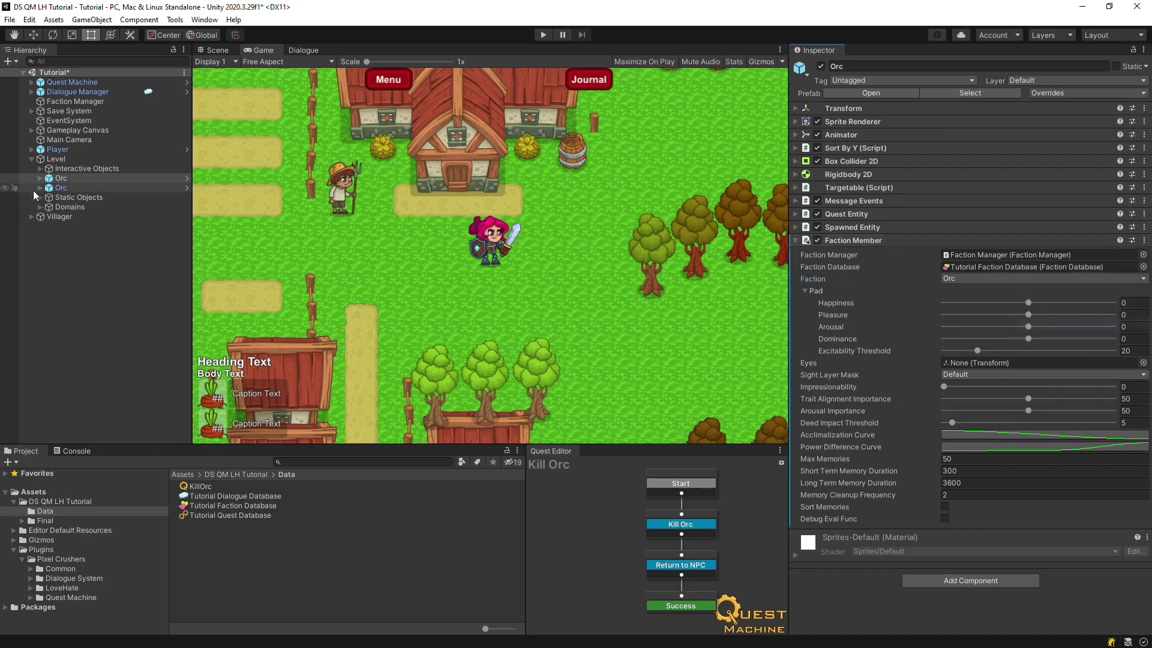
click(77, 186)
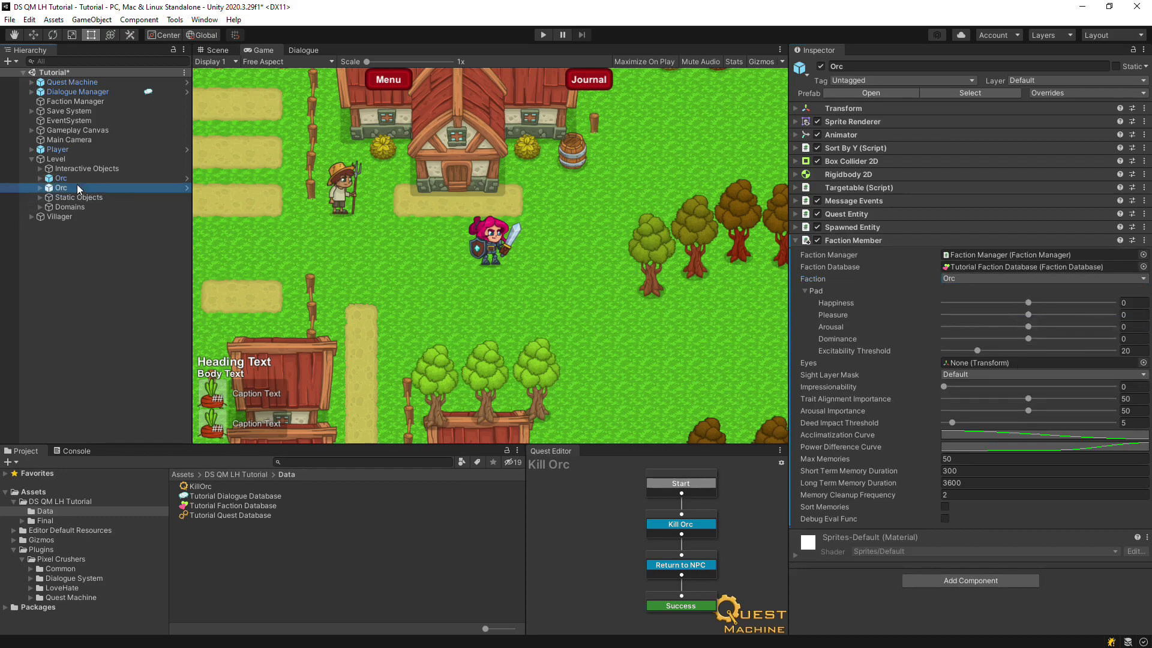
click(1144, 228)
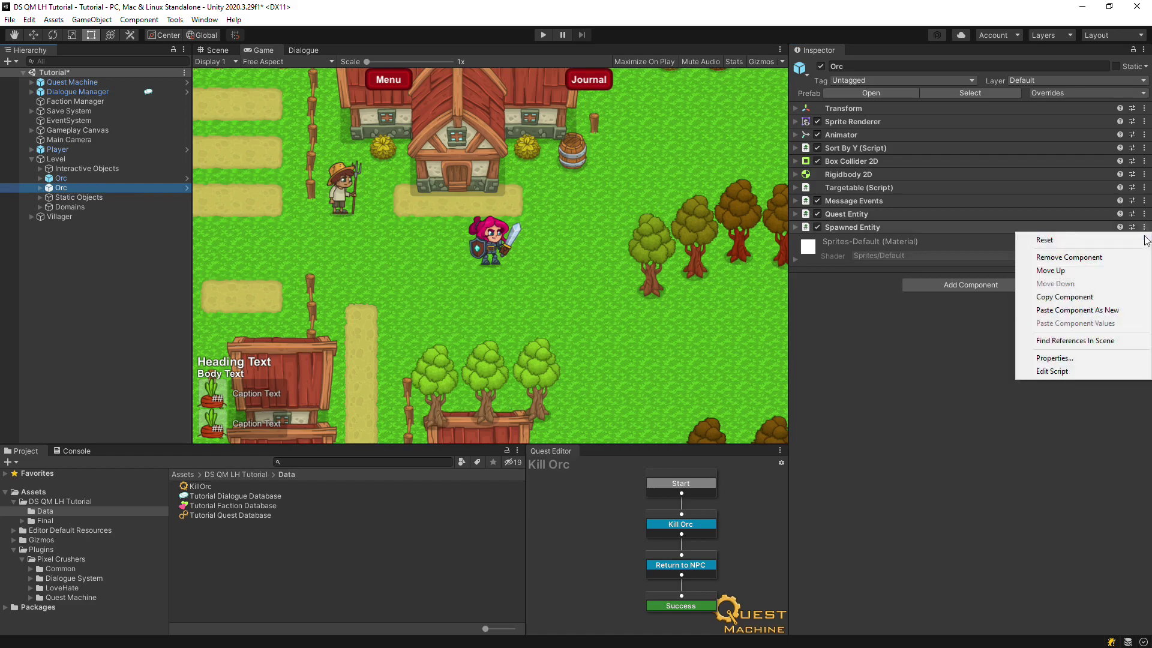
click(1124, 310)
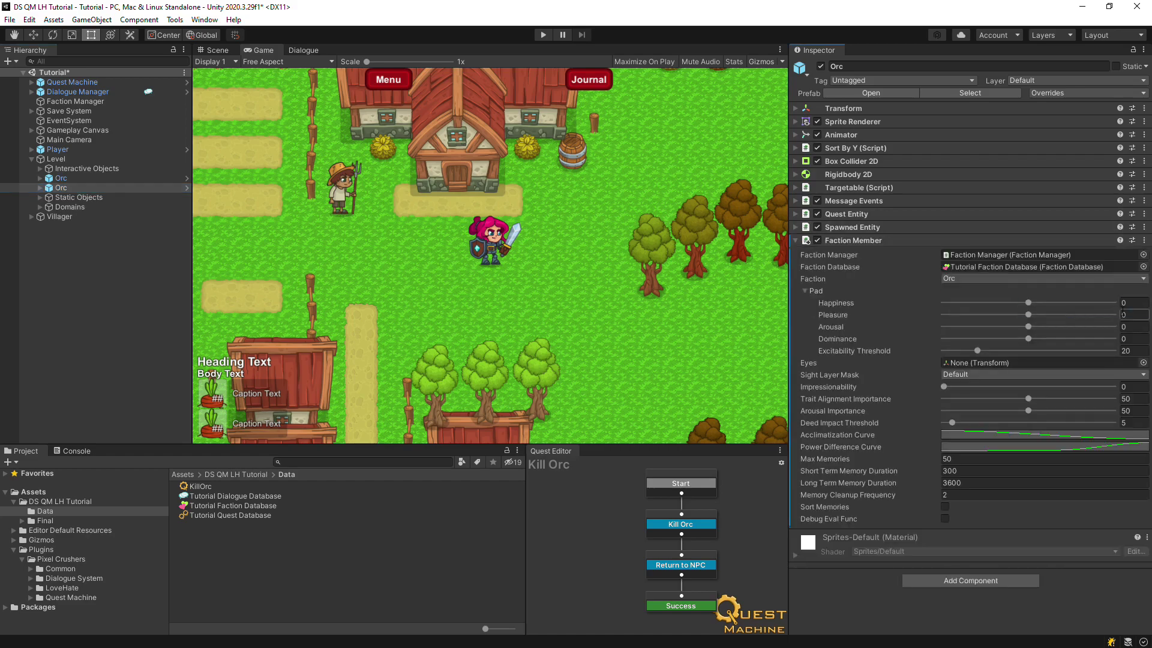
- Add a Faction Member component to the Player, keeping the Player faction
click(60, 149)
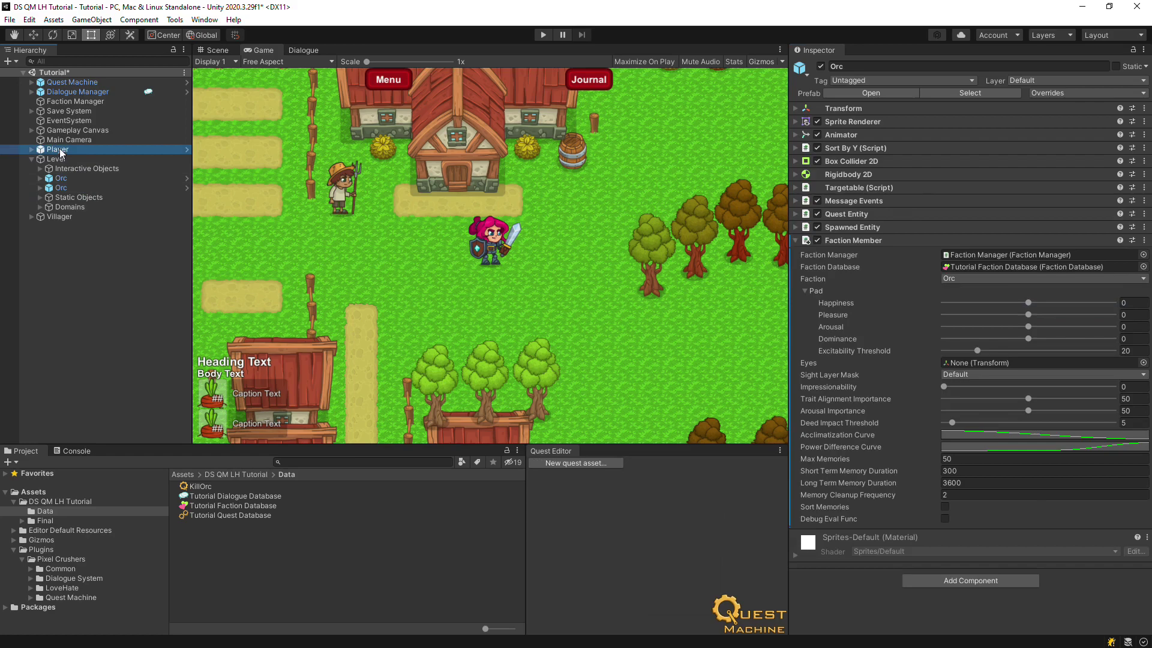
click(1013, 338)
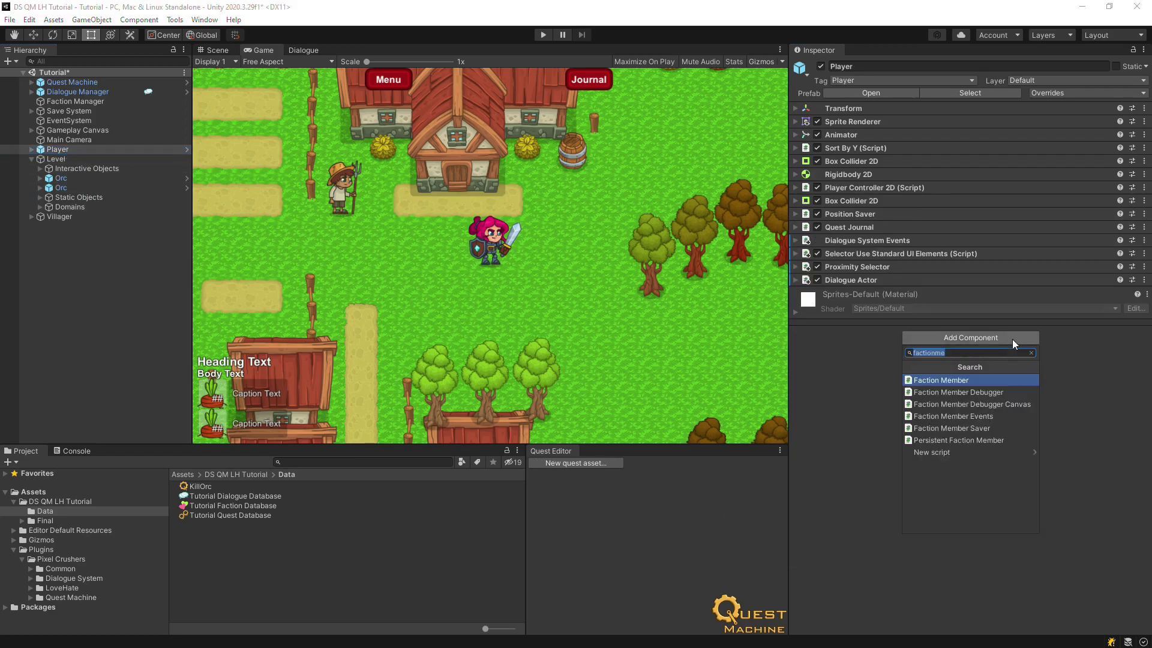
click(983, 381)
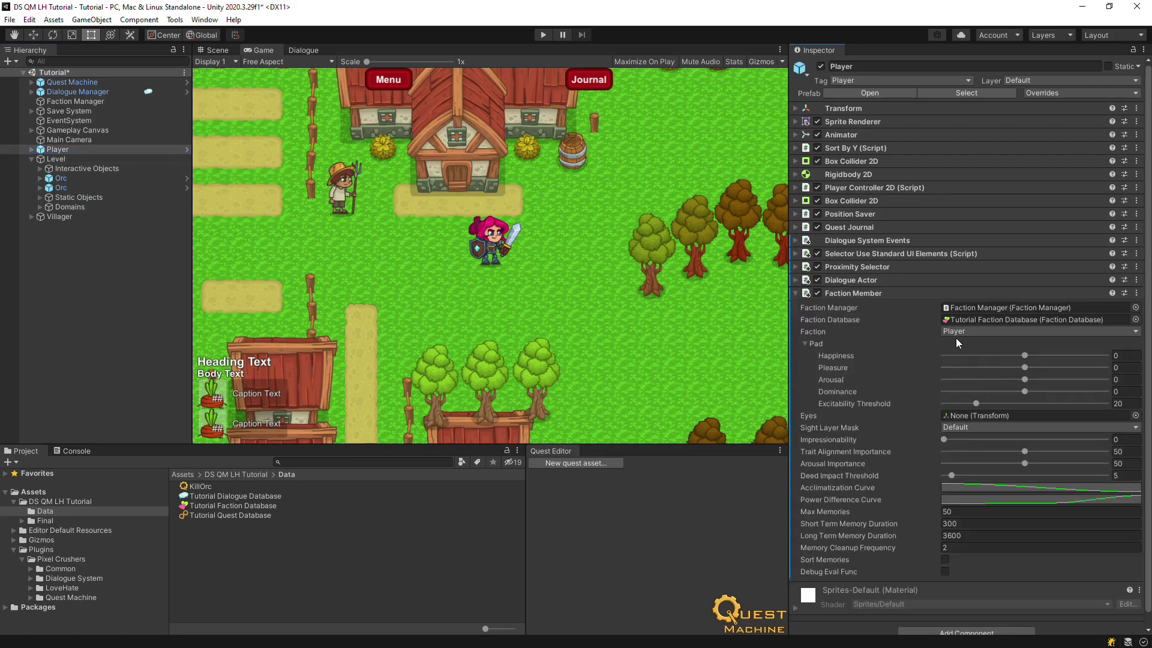
click(360, 528)
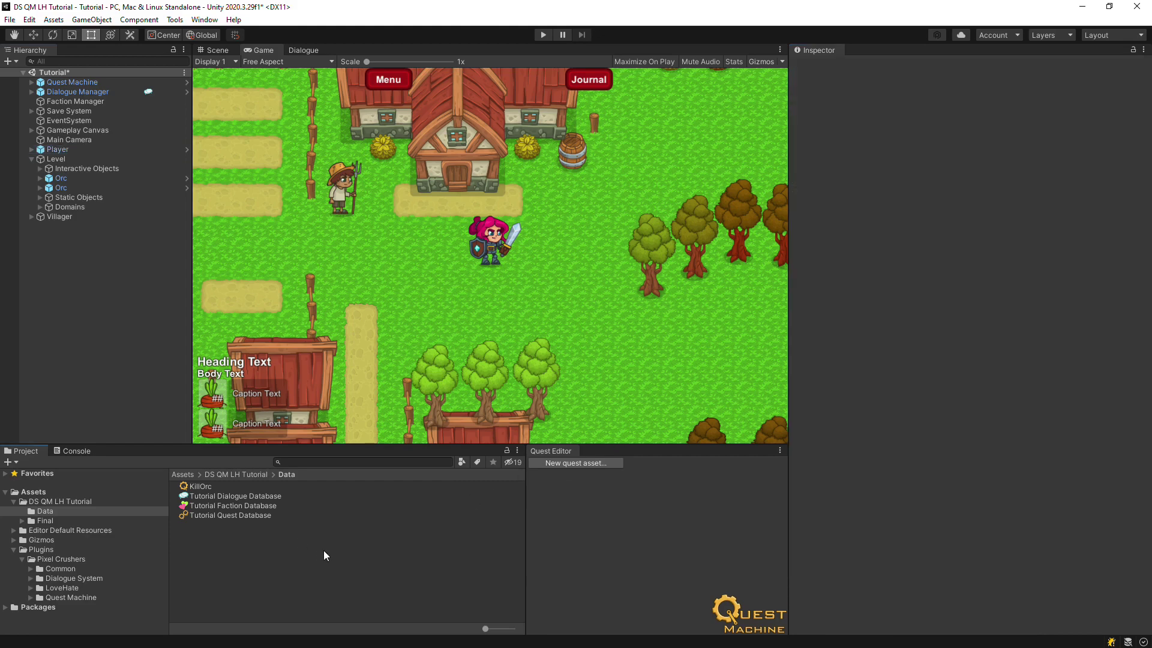
- Create a Deed Template Library named Tutorial Deed Template Library, assigning Tutorial Faction Database to it
right_click(366, 535)
mouse_move(419, 222)
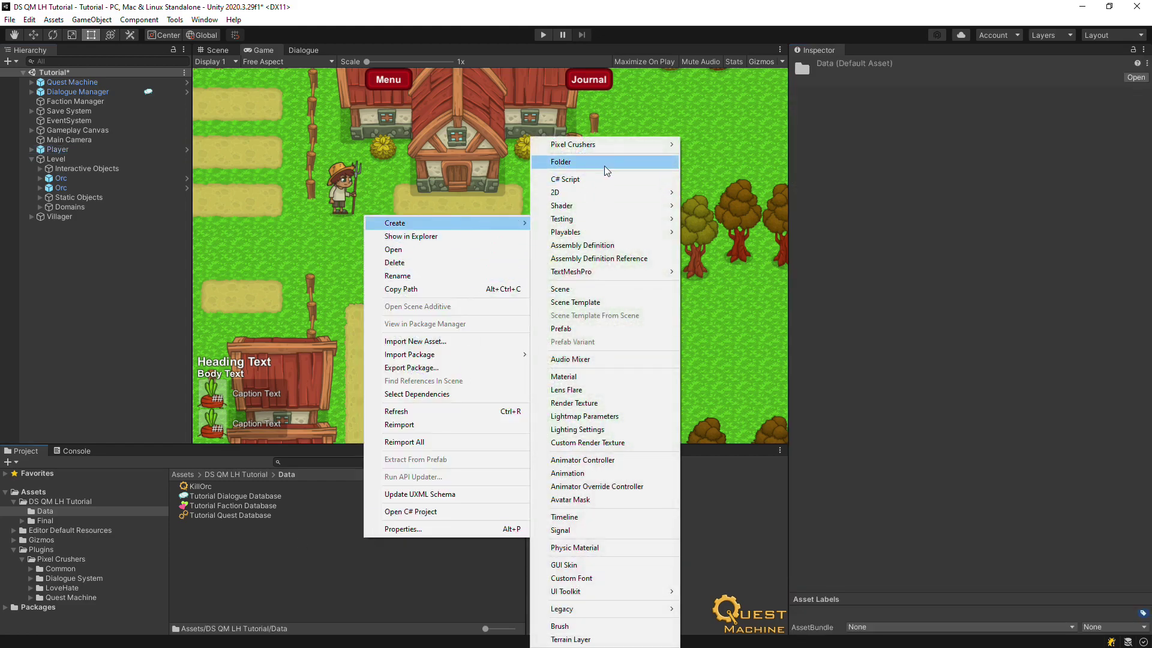
mouse_move(600, 145)
mouse_move(714, 157)
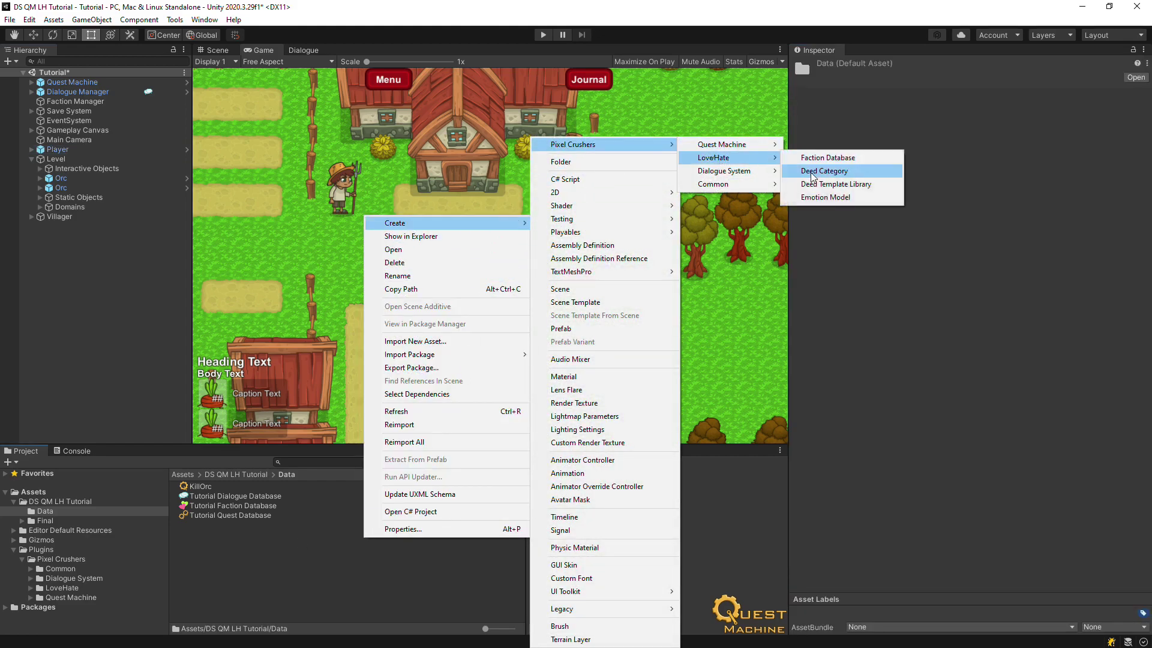
click(826, 184)
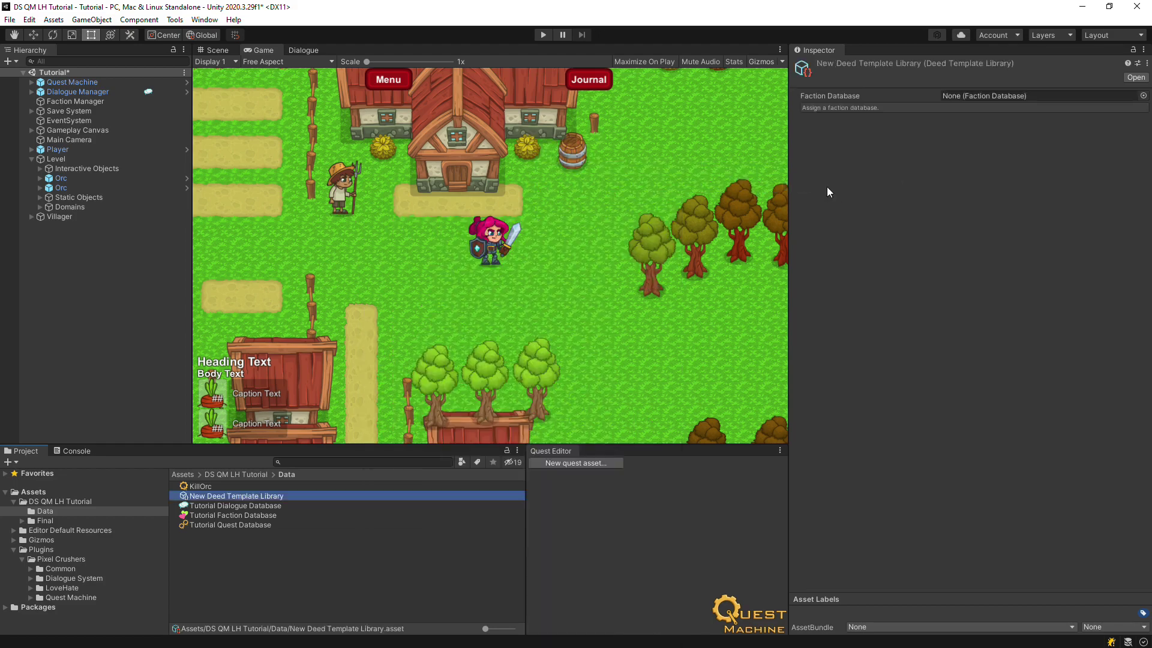
text(Tutorial)
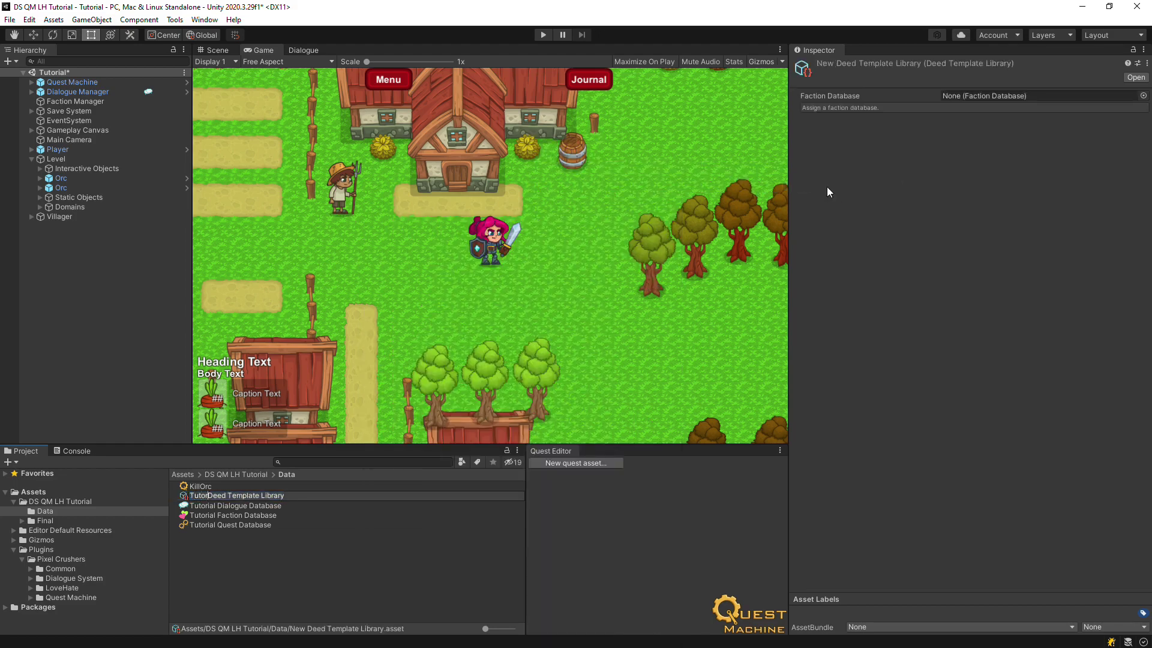
key(Return)
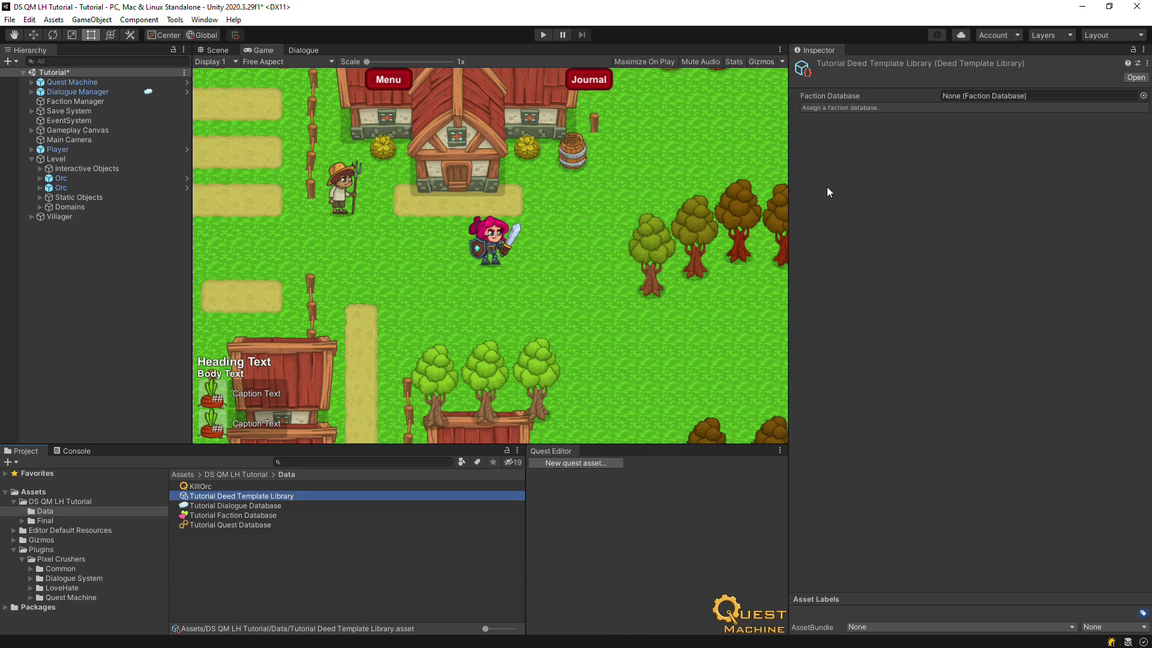
drag(264, 515, 1020, 95)
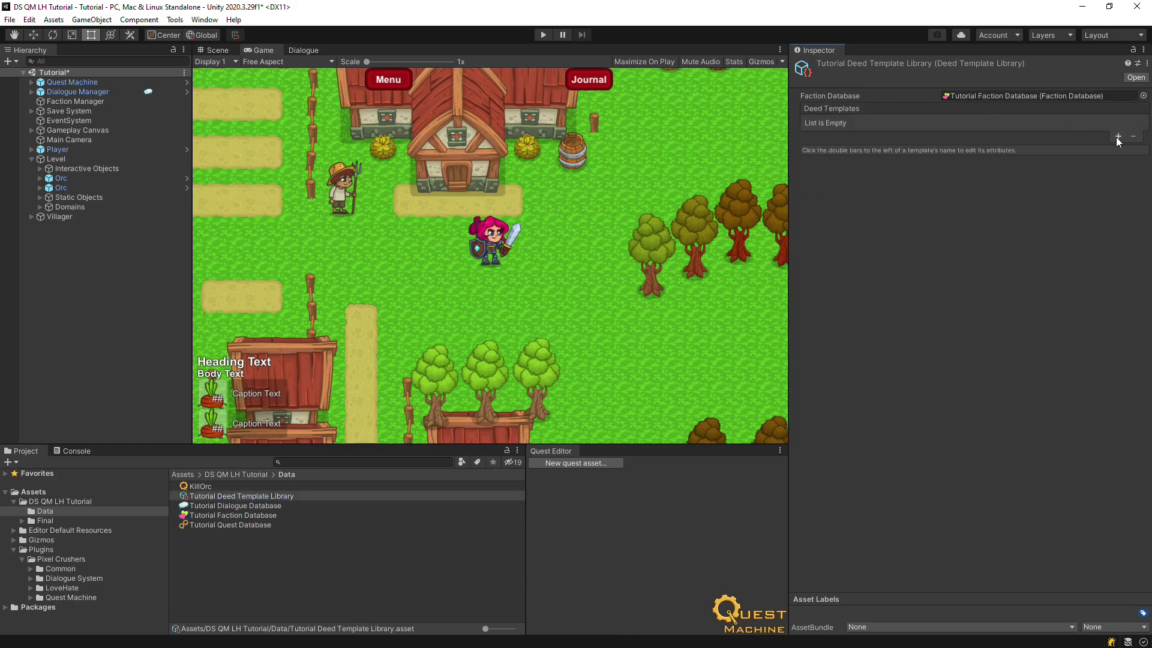
- Add an Attack deed template with Impact -50 and Aggression 50
click(1118, 137)
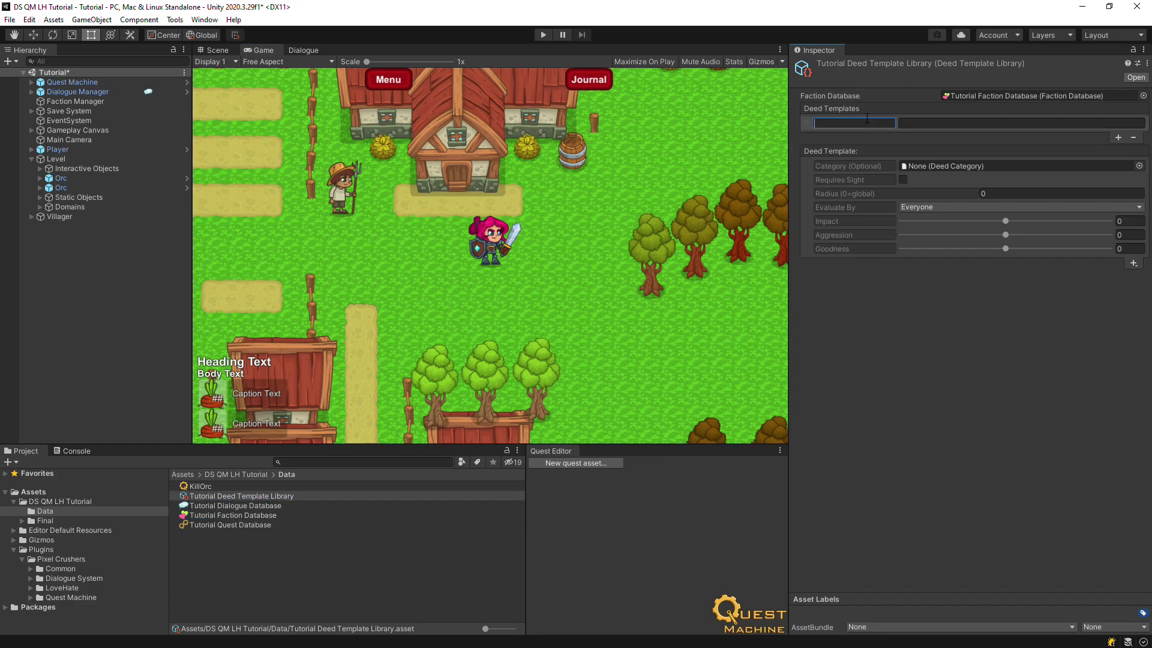
text(Attack)
click(1131, 221)
text(-50)
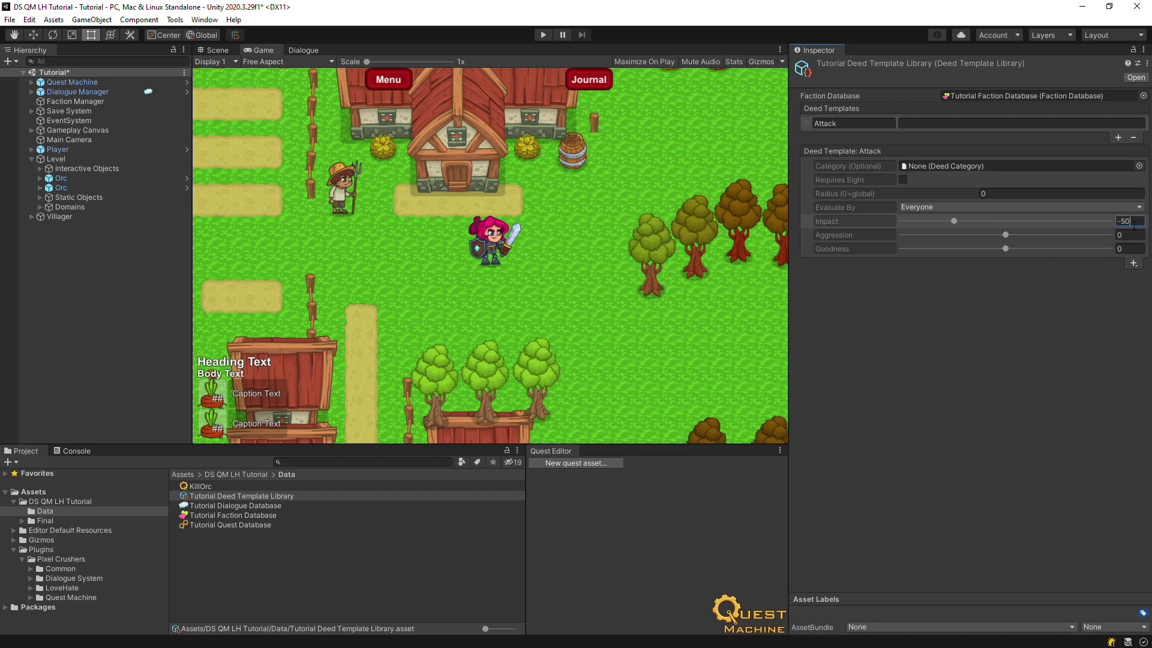
click(1131, 235)
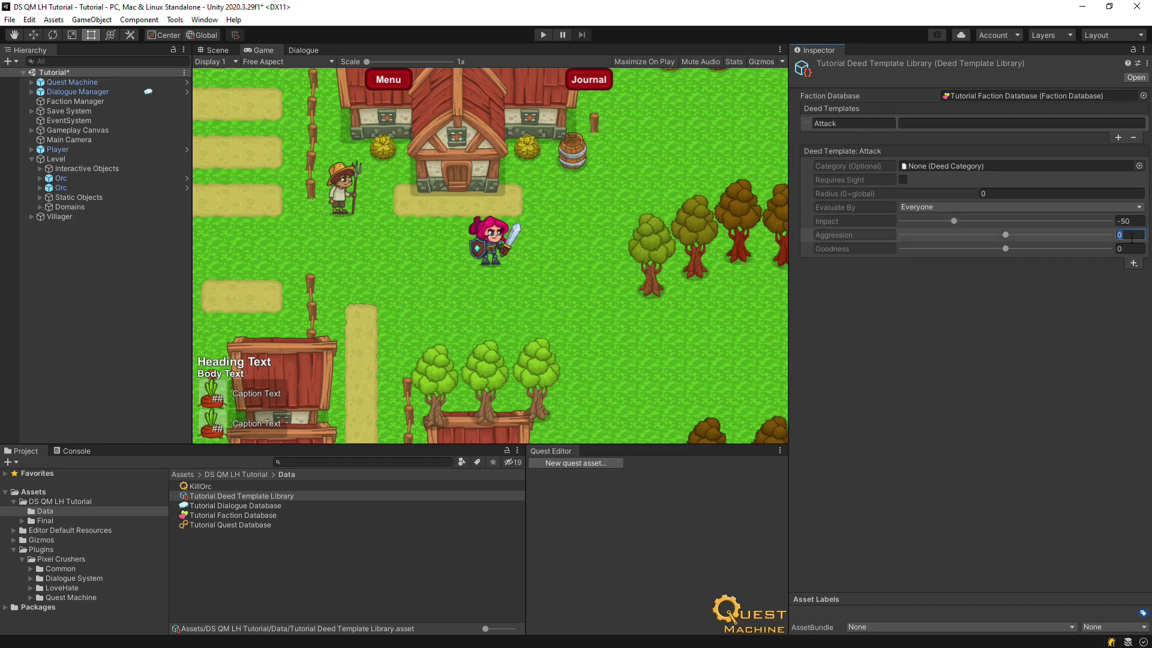
text(50)
- Add a Deed Reporter to the Player, set to Is 2D, using Tutorial Deed Template Library
click(55, 150)
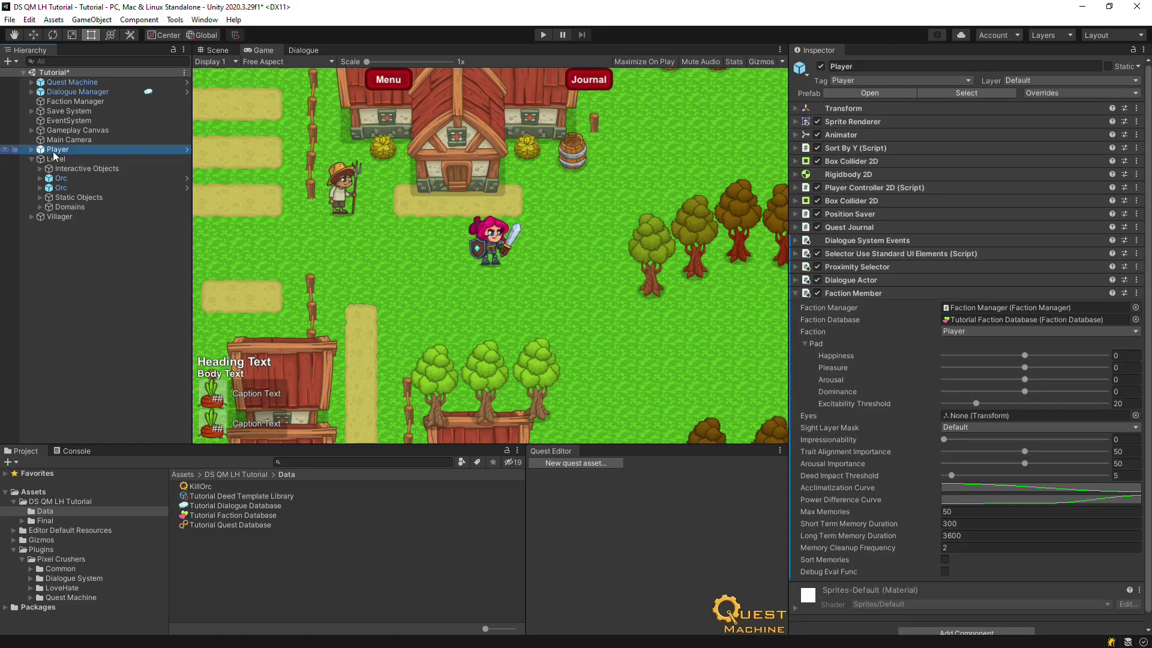
click(1148, 357)
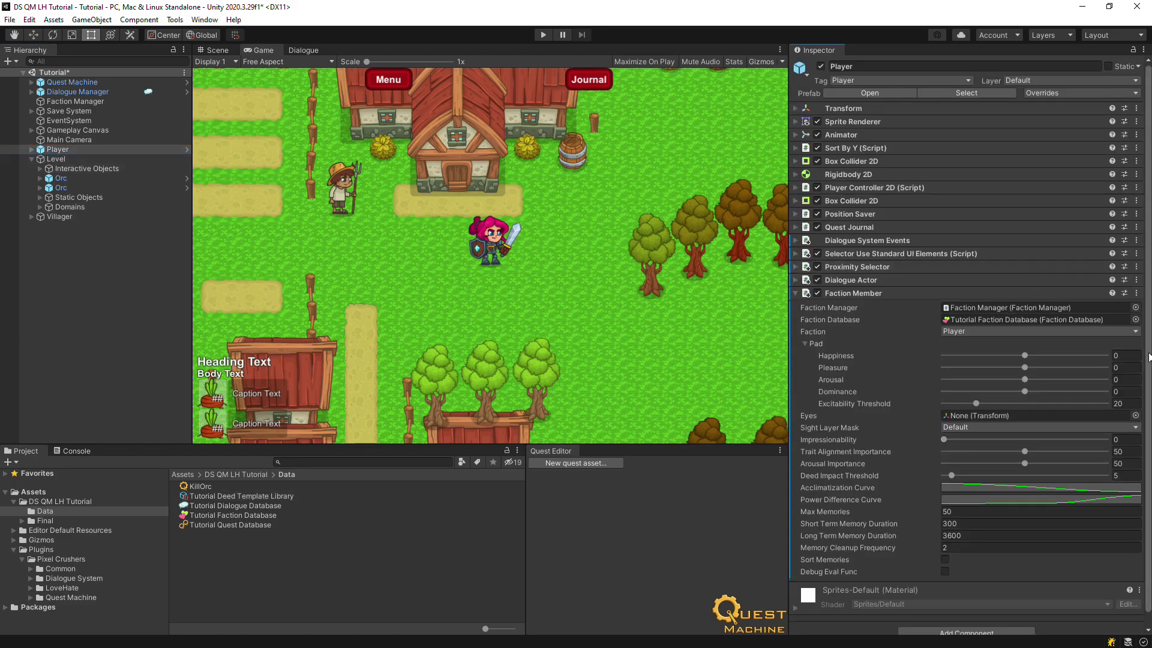
scroll(1148, 357, down, 1)
click(967, 618)
text(de)
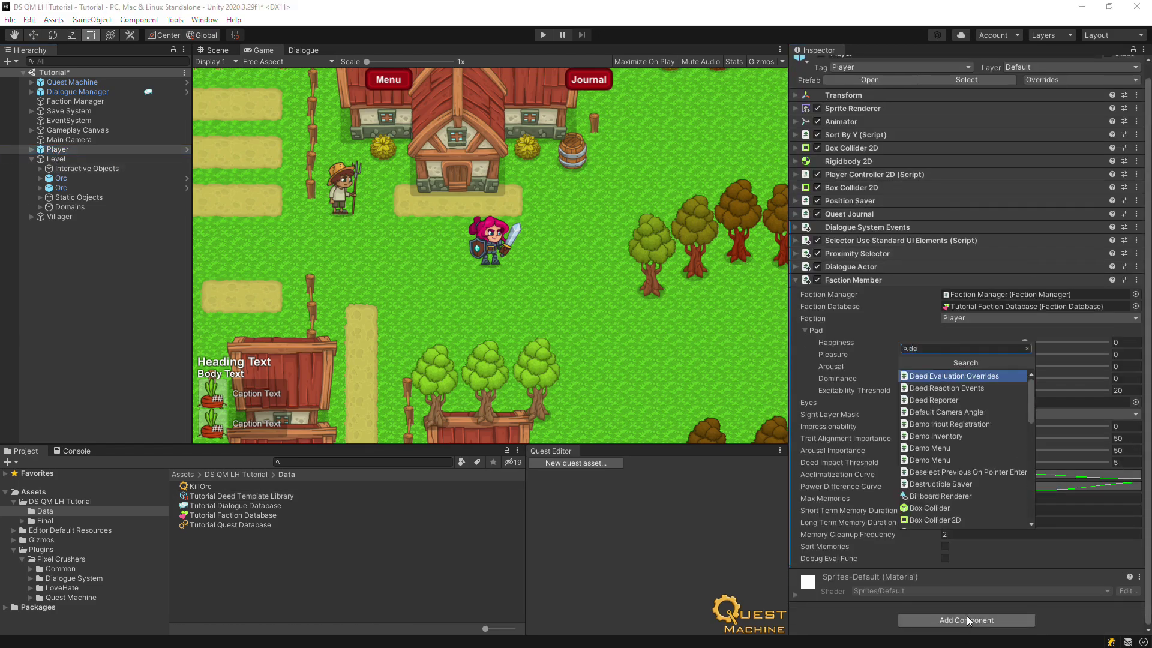
text(edr)
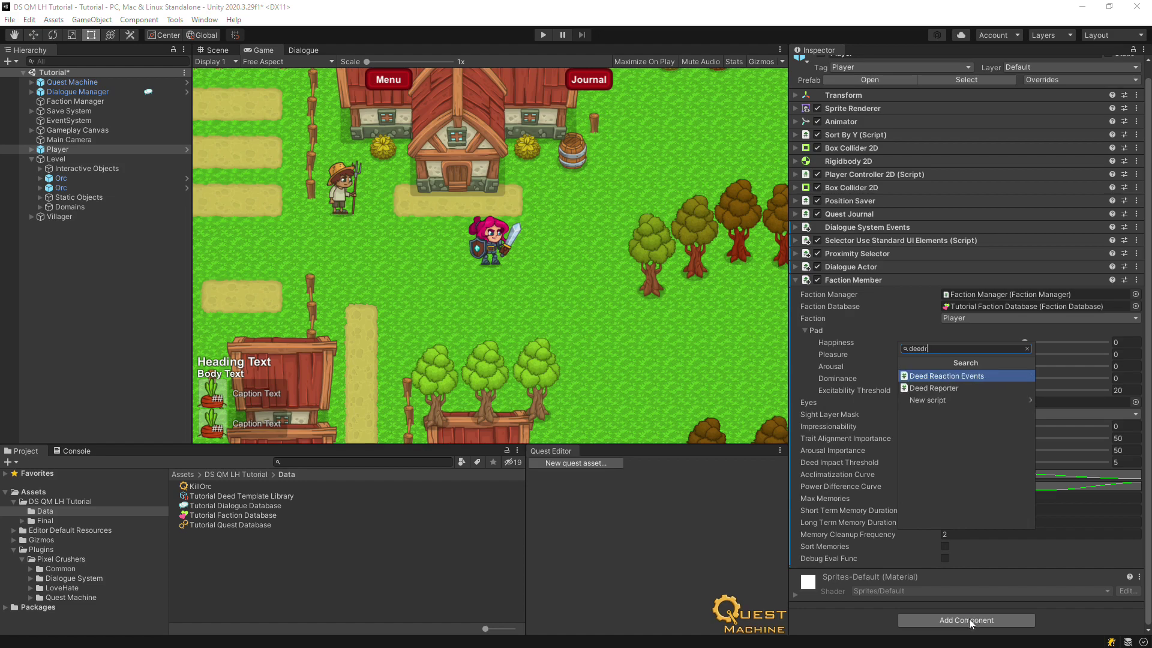
key(Down)
key(Return)
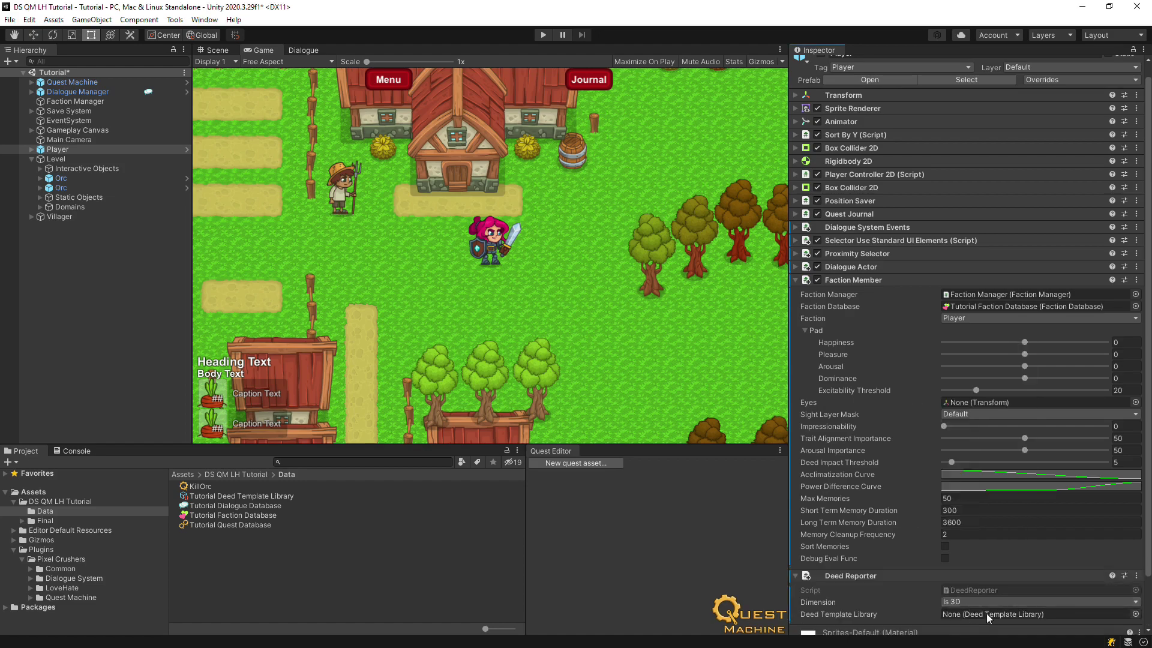
click(1013, 601)
click(979, 626)
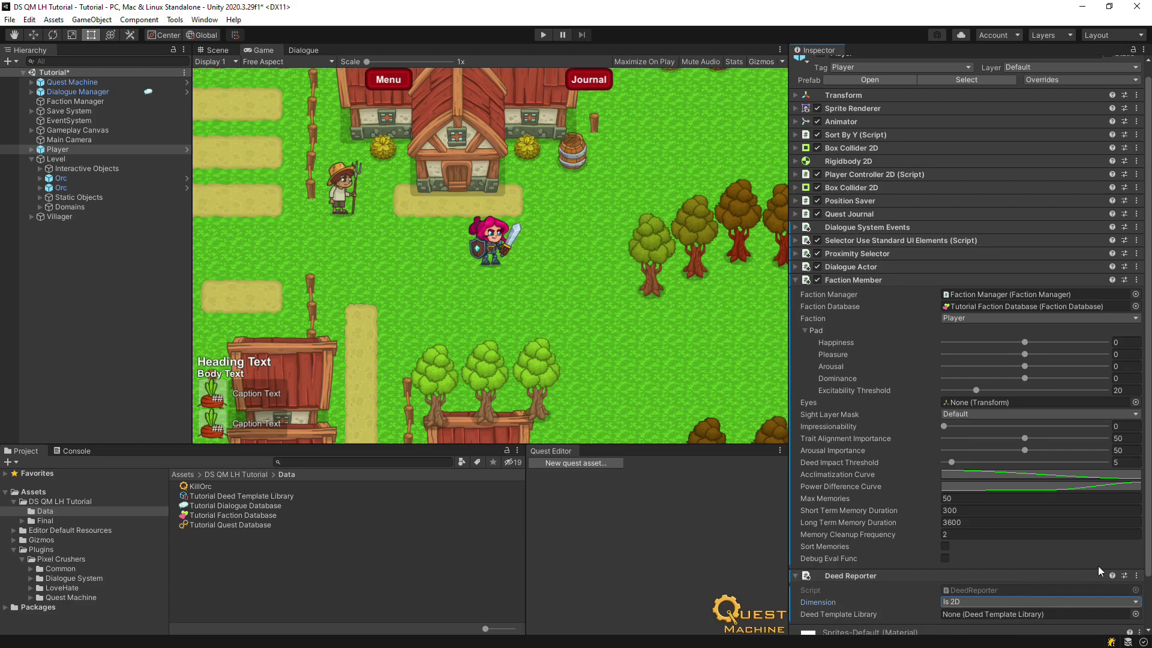
scroll(1147, 560, down, 4)
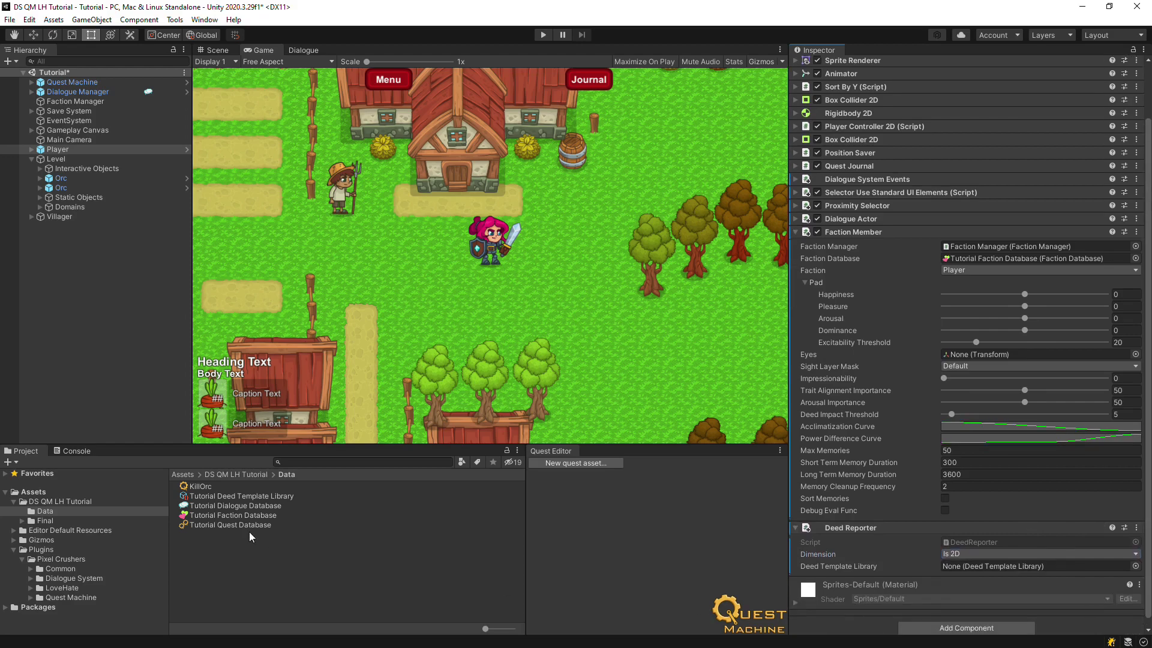
click(223, 497)
drag(223, 500, 1006, 566)
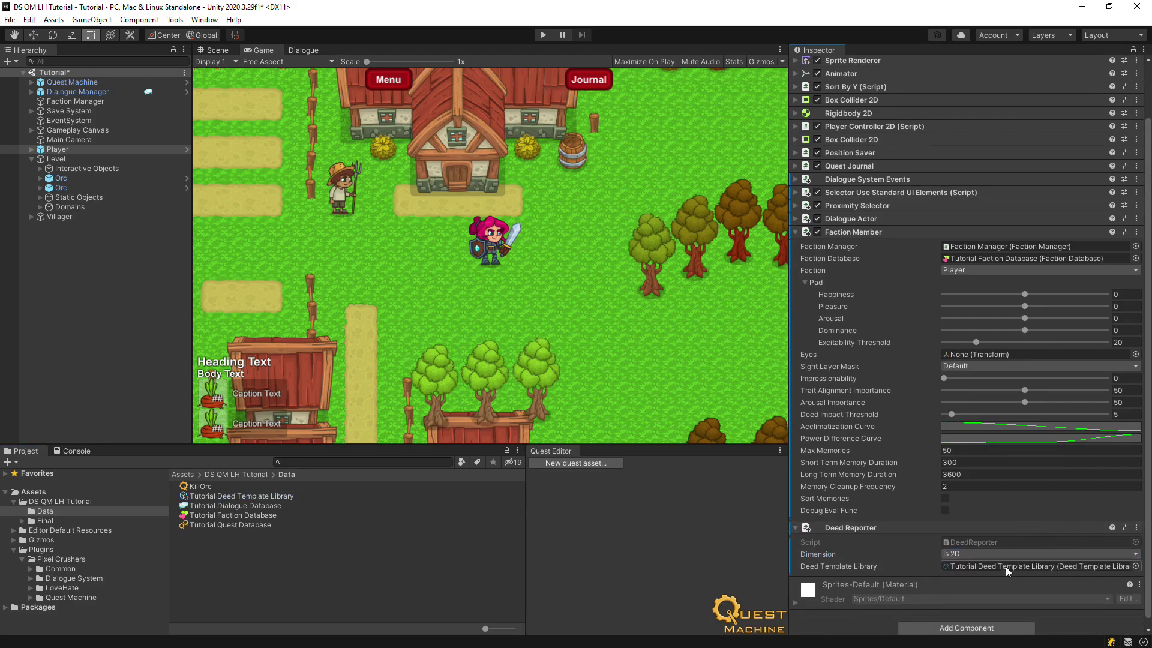
- Add a Love Hate Report Deed action to the Kill Orc node's True state
click(200, 487)
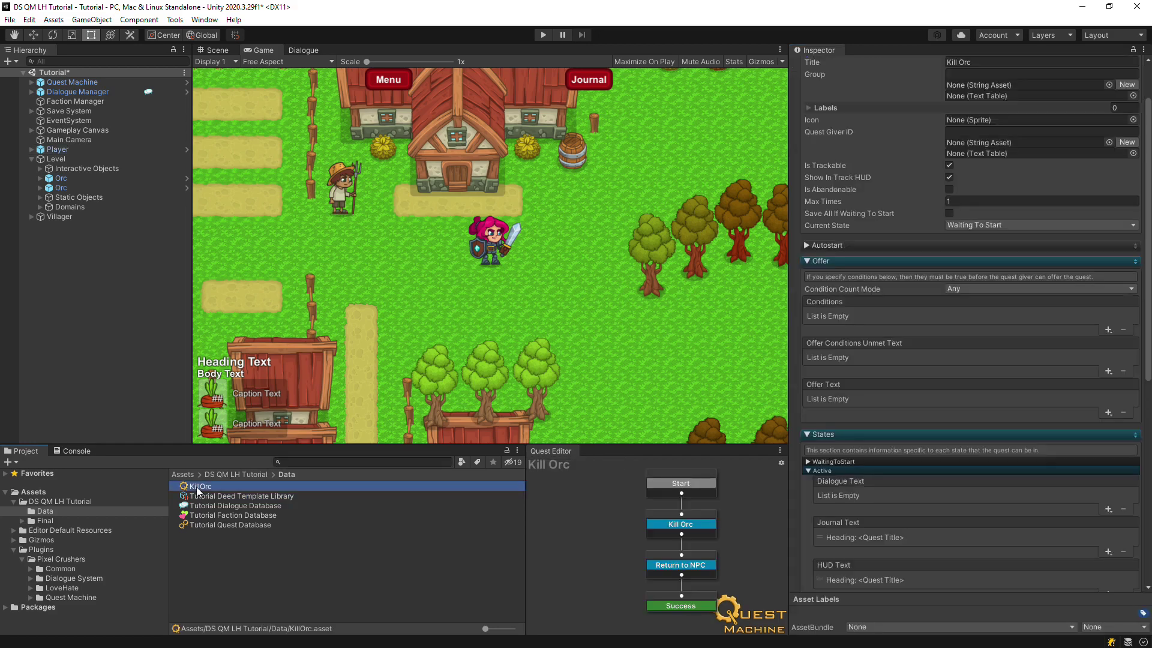
click(684, 525)
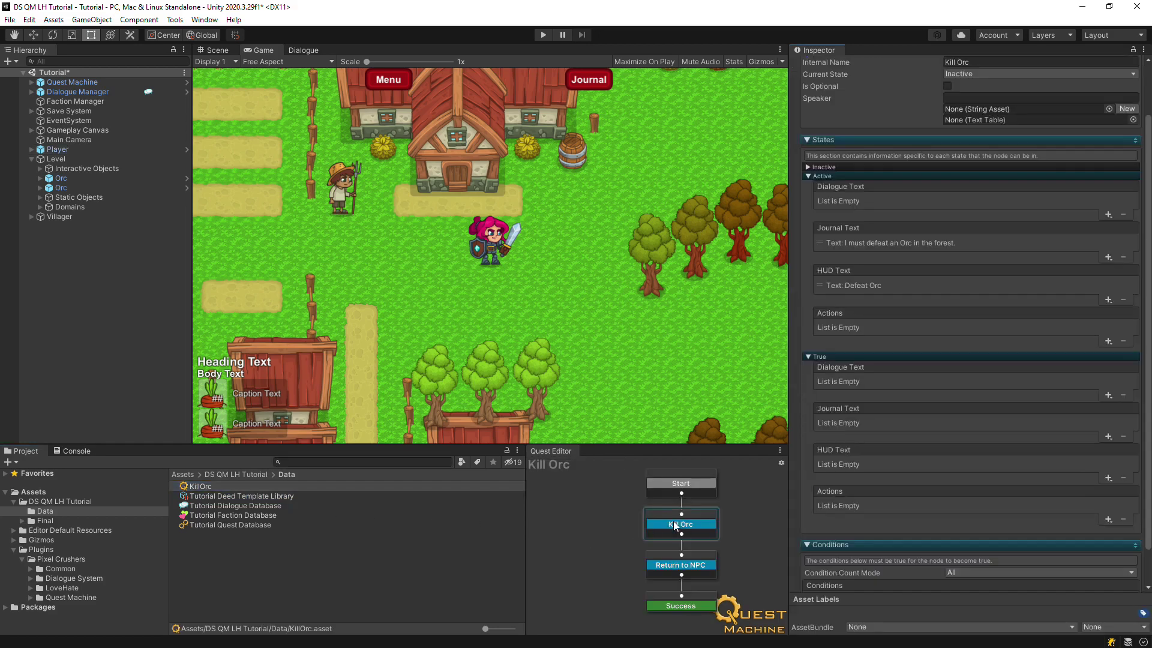
click(1108, 519)
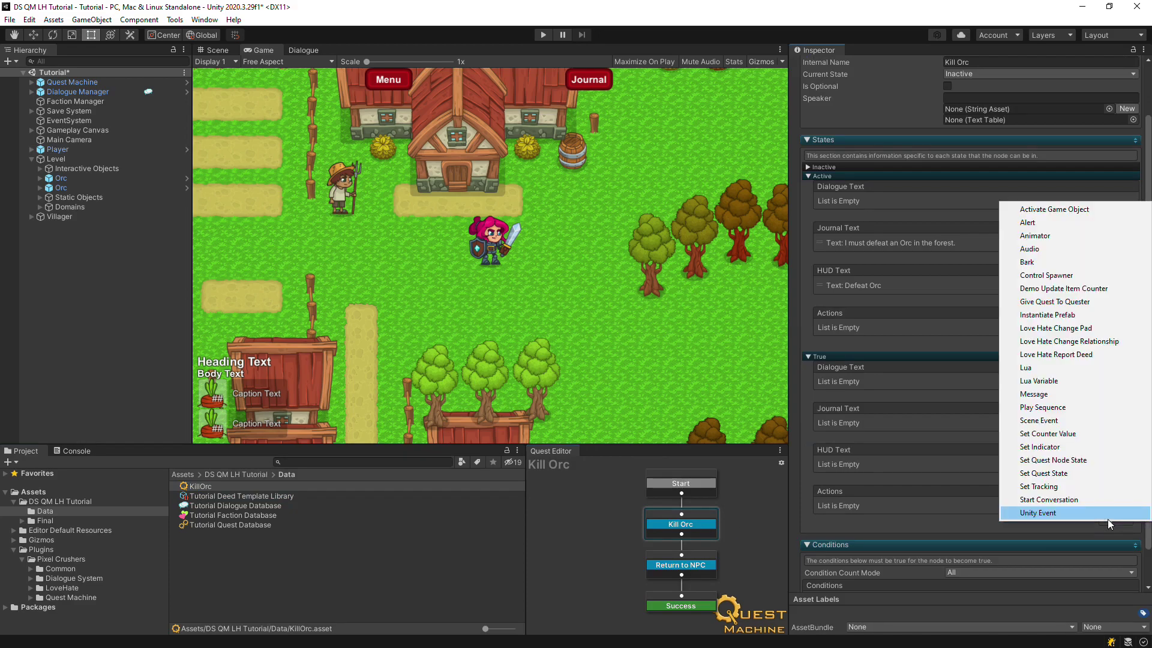
click(1061, 354)
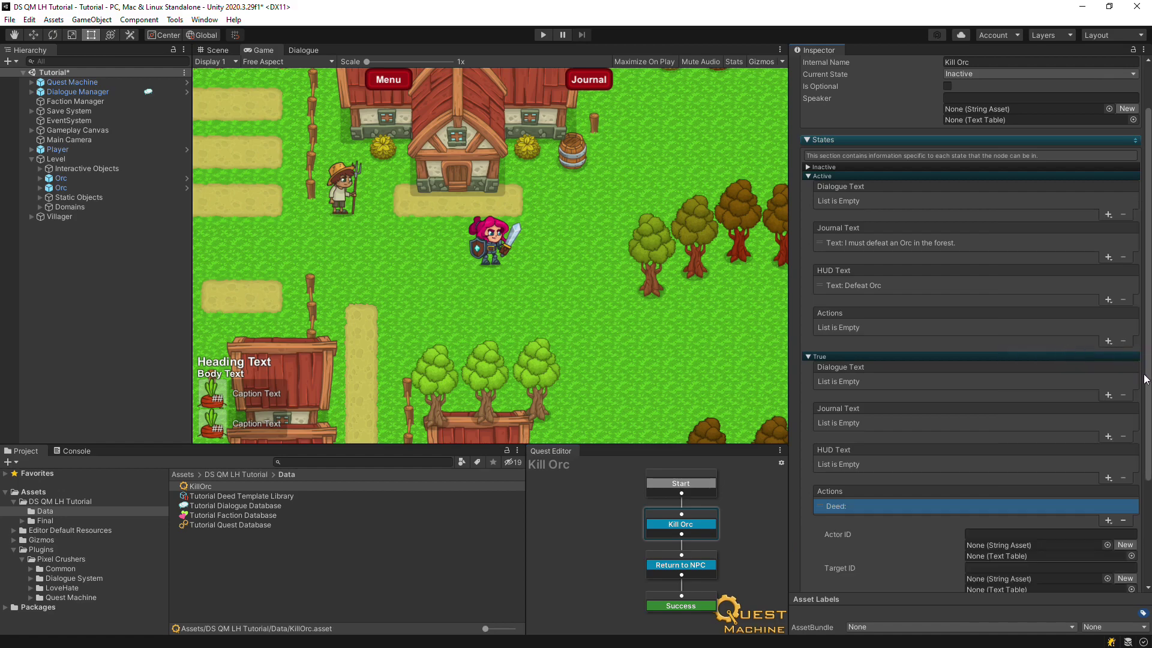
- Set the deed's Actor ID to Player, Target ID to Orc, and Tag to Attack
scroll(1136, 375, down, 5)
click(987, 390)
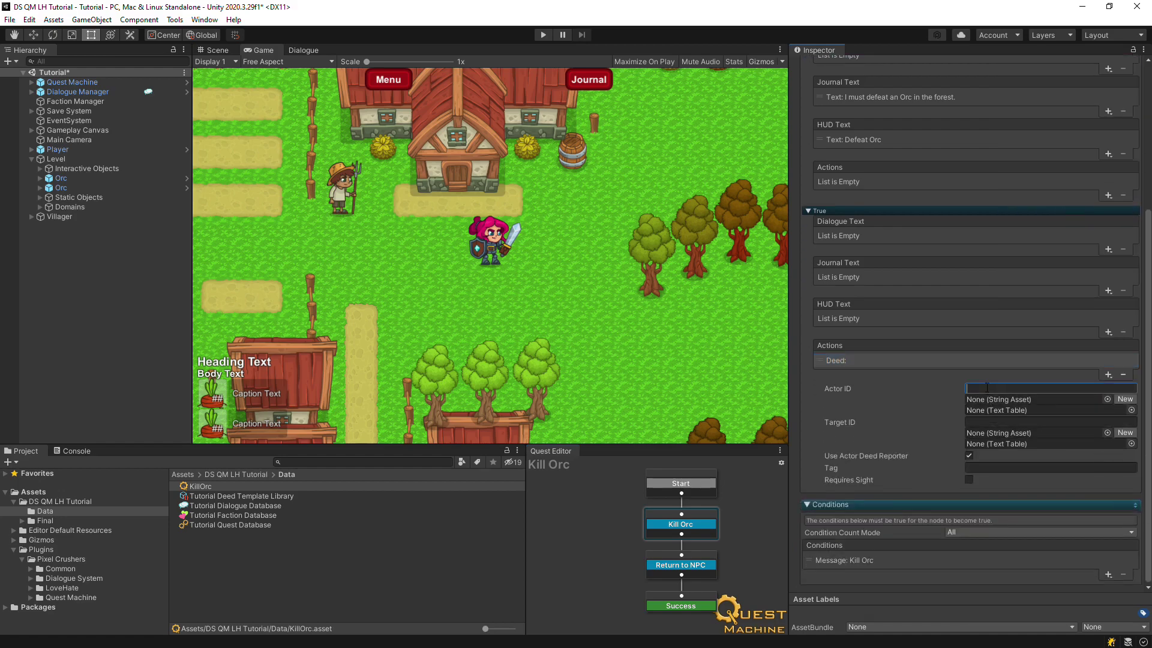
text(Player)
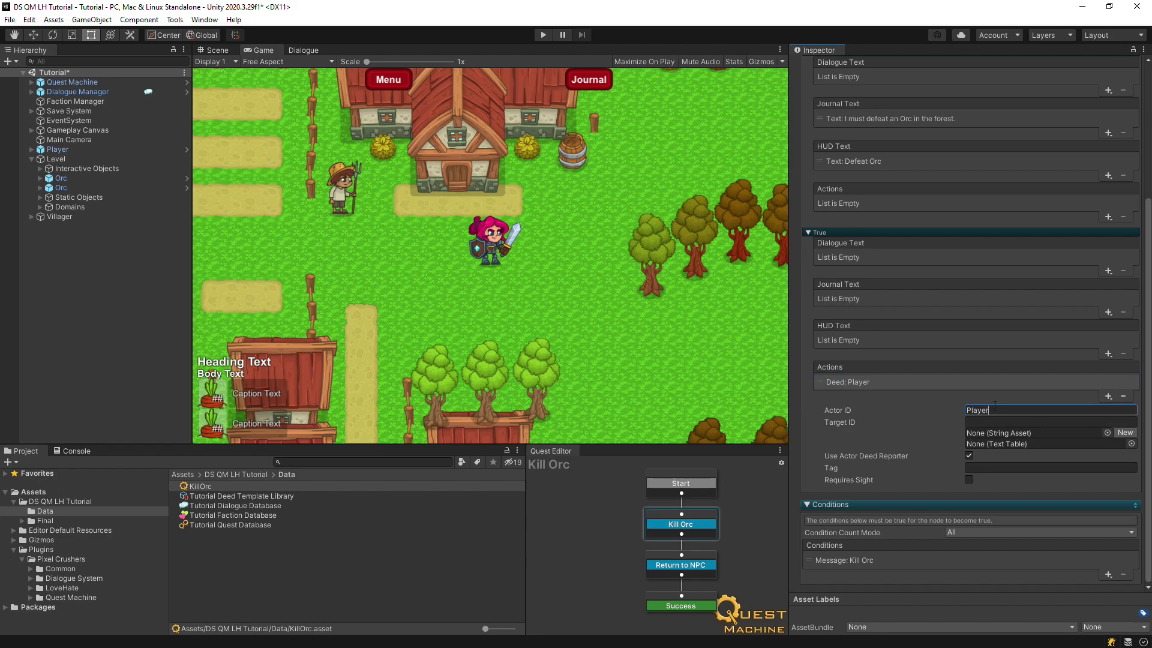
click(993, 421)
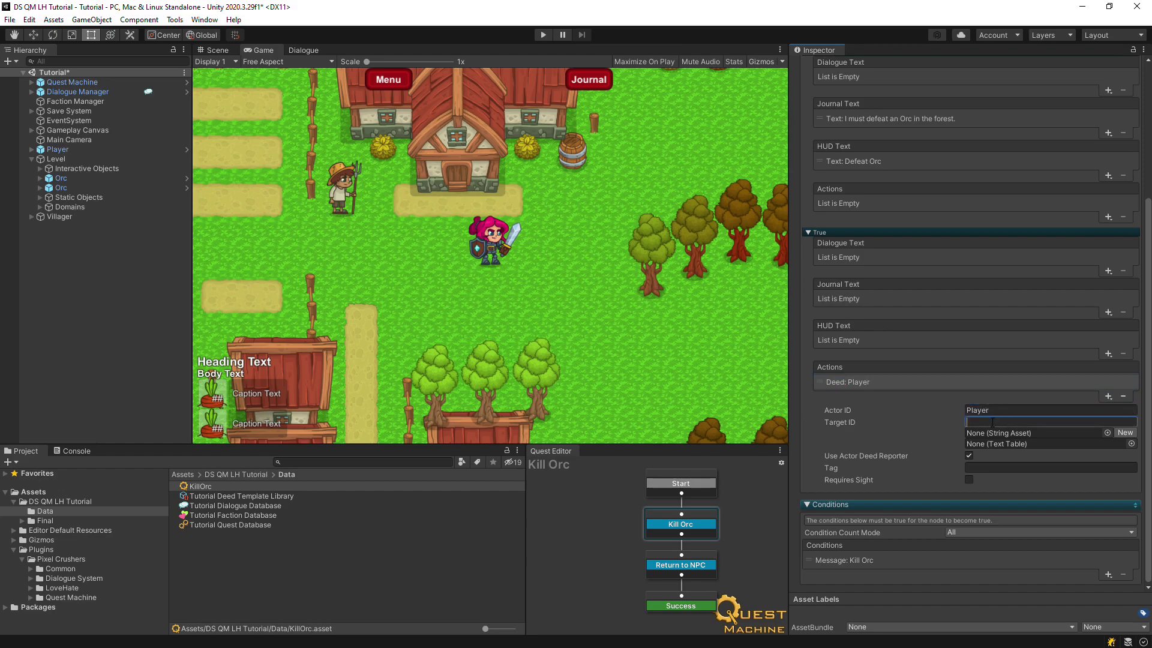
text(Orc)
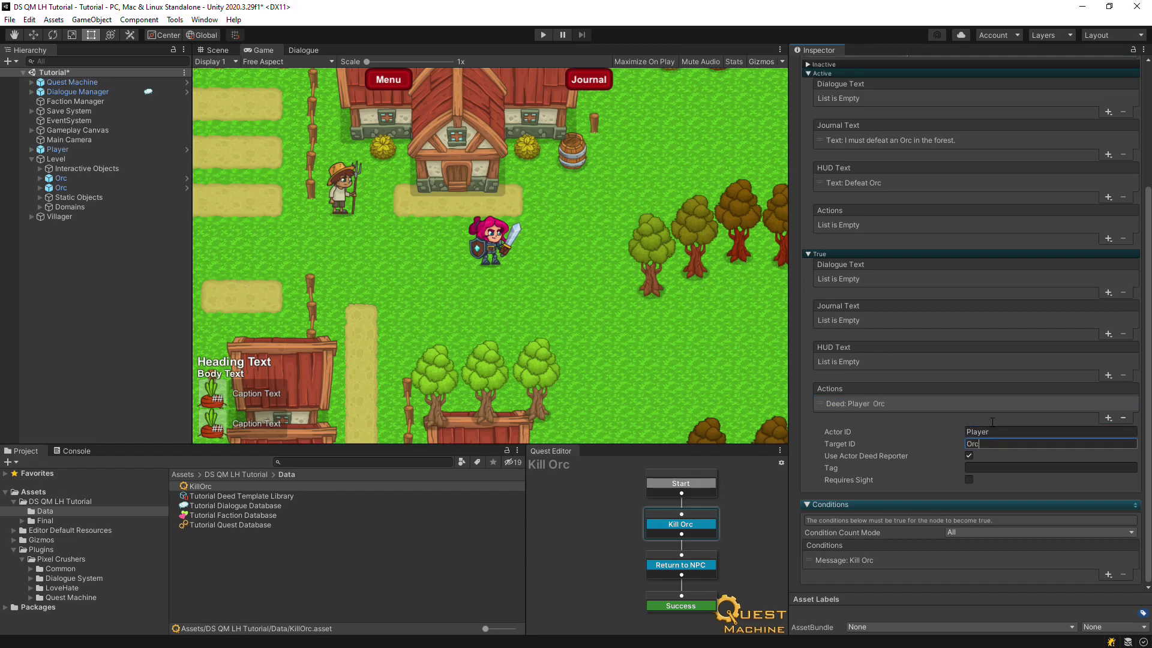
click(987, 467)
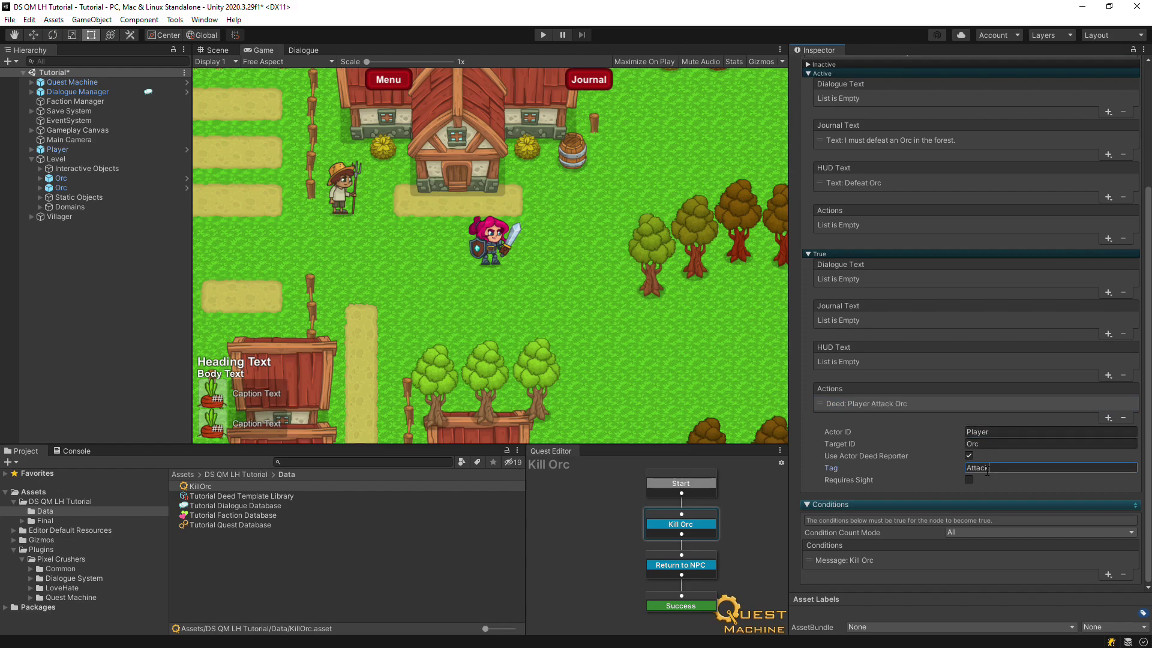
- Check the Player's Quest Journal and the Orc's Quest Entity, then reselect the Faction Manager
click(67, 147)
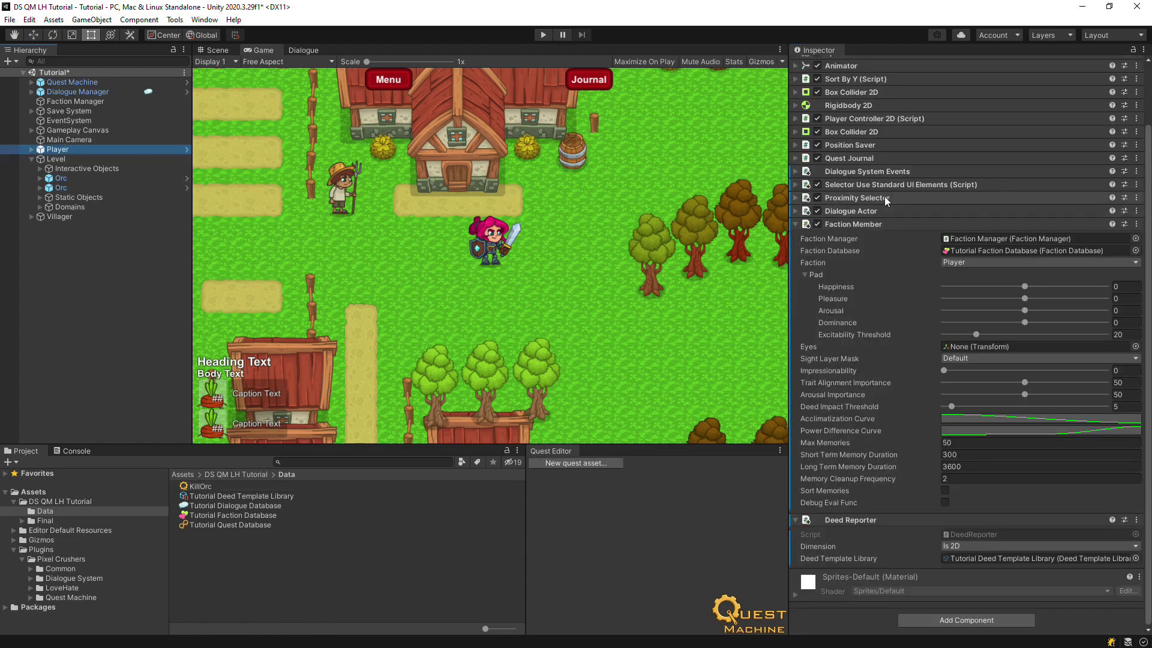
click(888, 158)
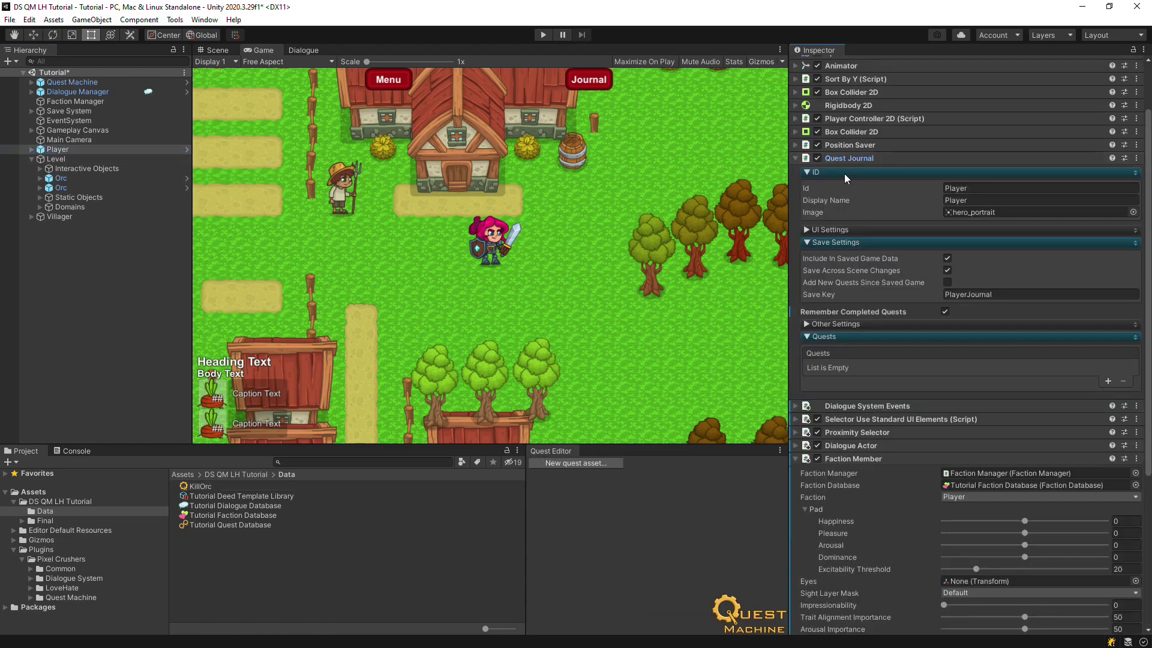
click(62, 179)
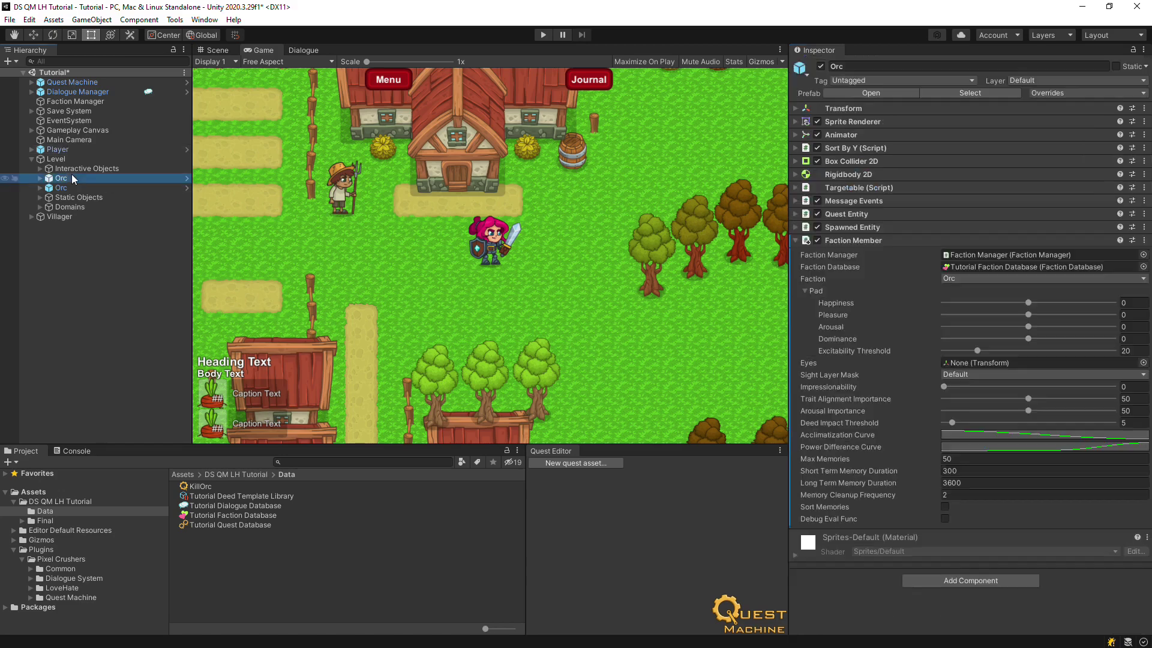
click(795, 214)
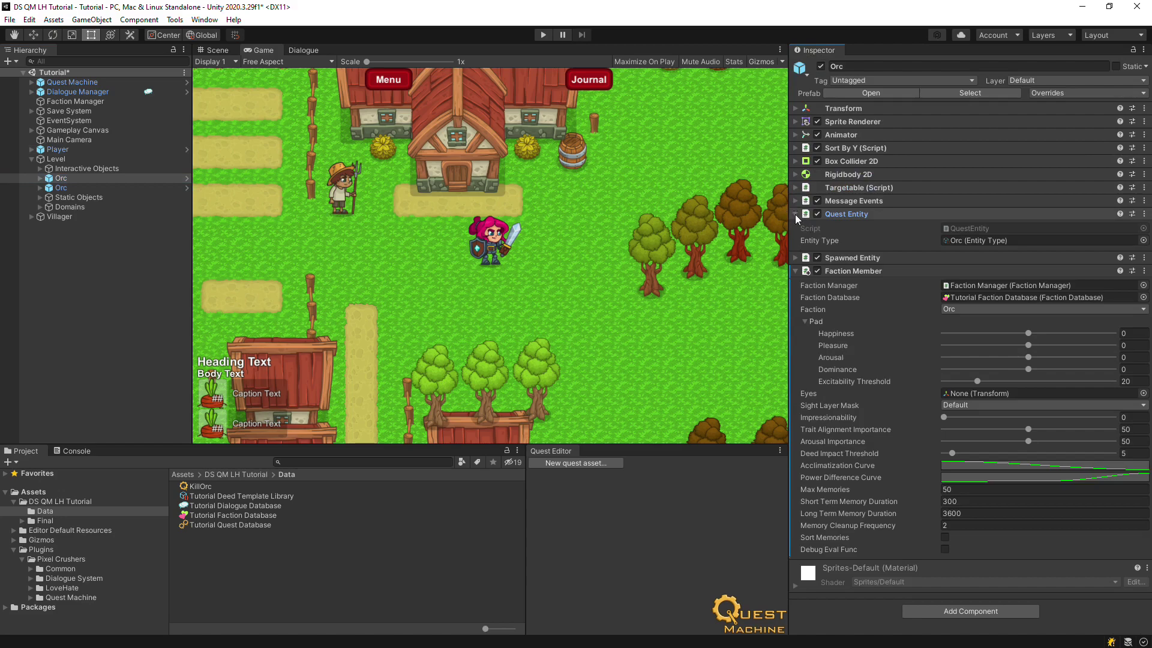
click(795, 214)
- Assign Tutorial Faction Database to the Faction Manager's Faction Database field and enter Play mode
click(86, 100)
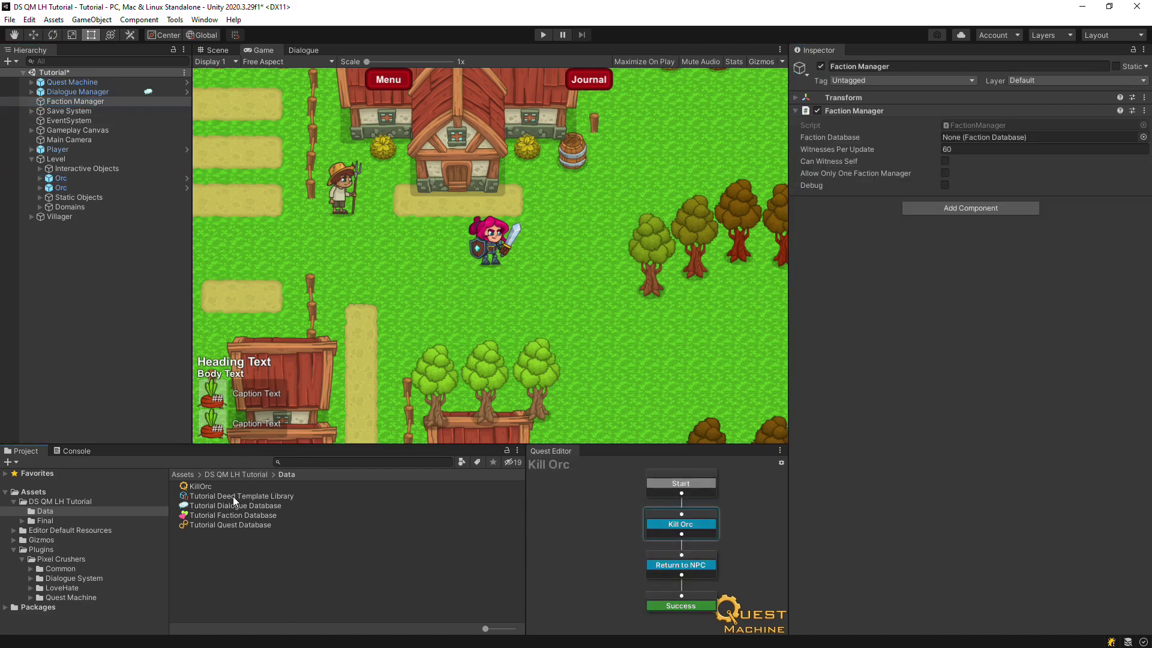
drag(222, 512, 1020, 137)
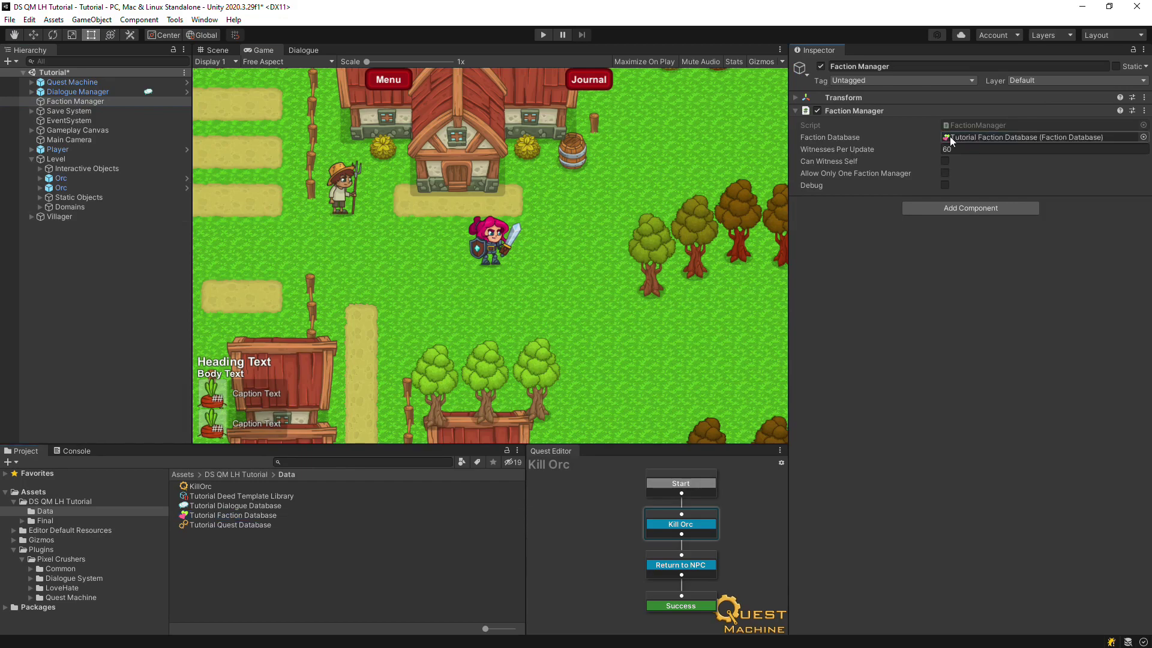
click(544, 40)
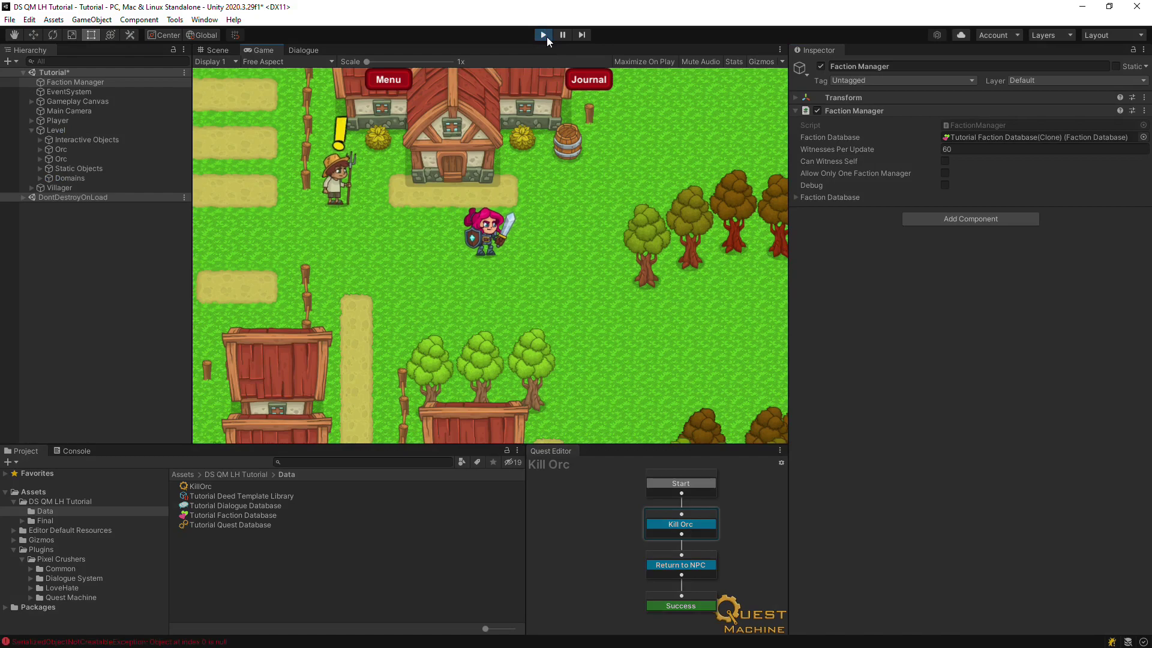
- Walk to the villager, accept the Kill Orc quest, and inspect the Orc's faction values
key(Left)
key(Up)
key(space)
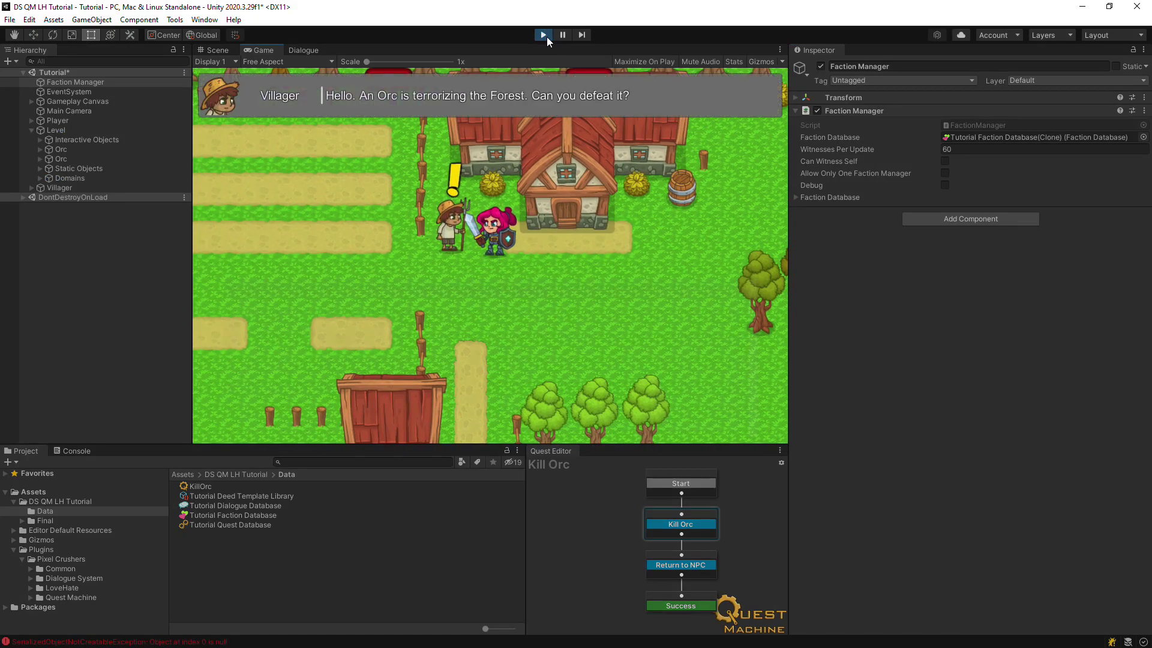
click(499, 289)
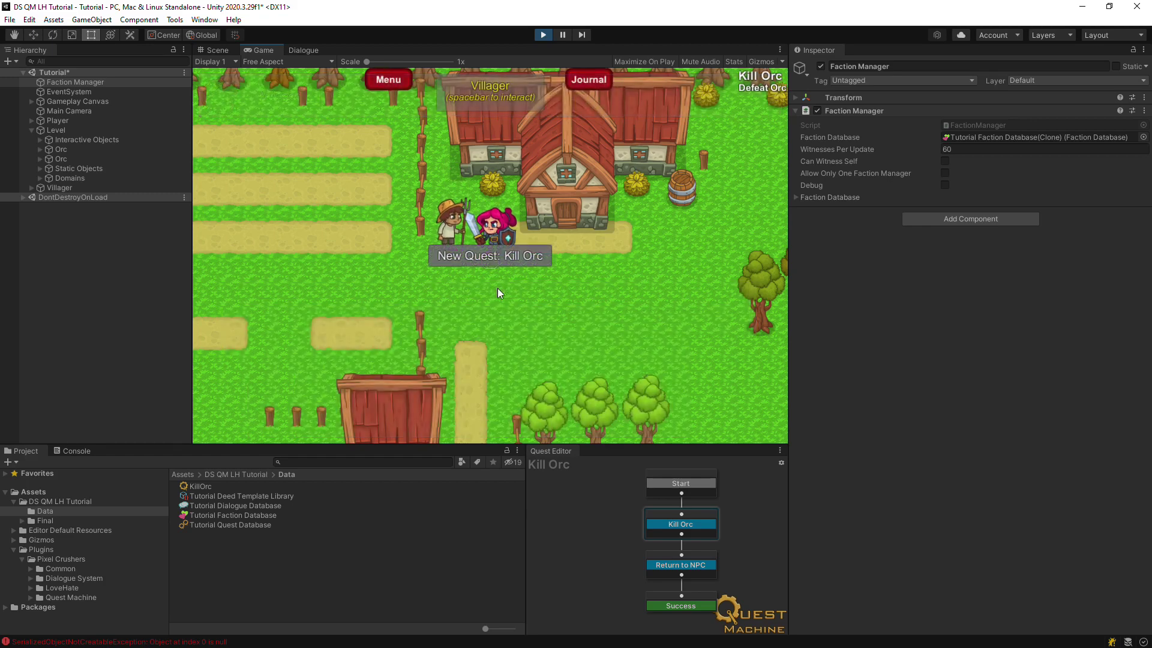
click(78, 148)
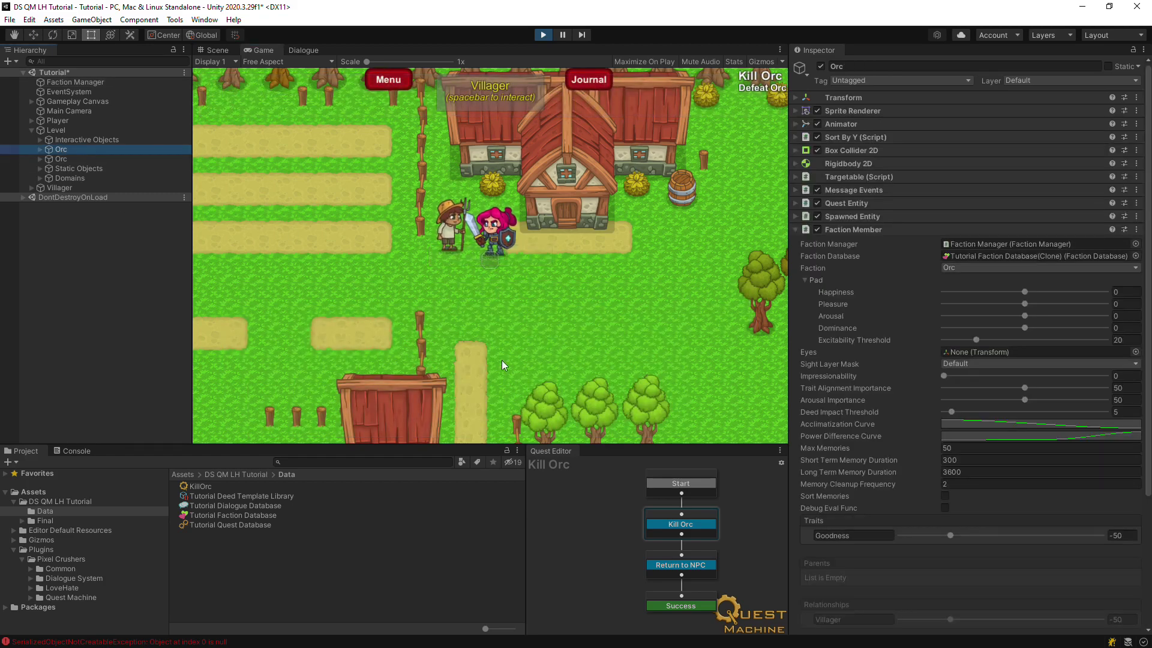
click(502, 334)
- Walk south to the forest and kill an orc, checking the Orc's attack memory
key(s)
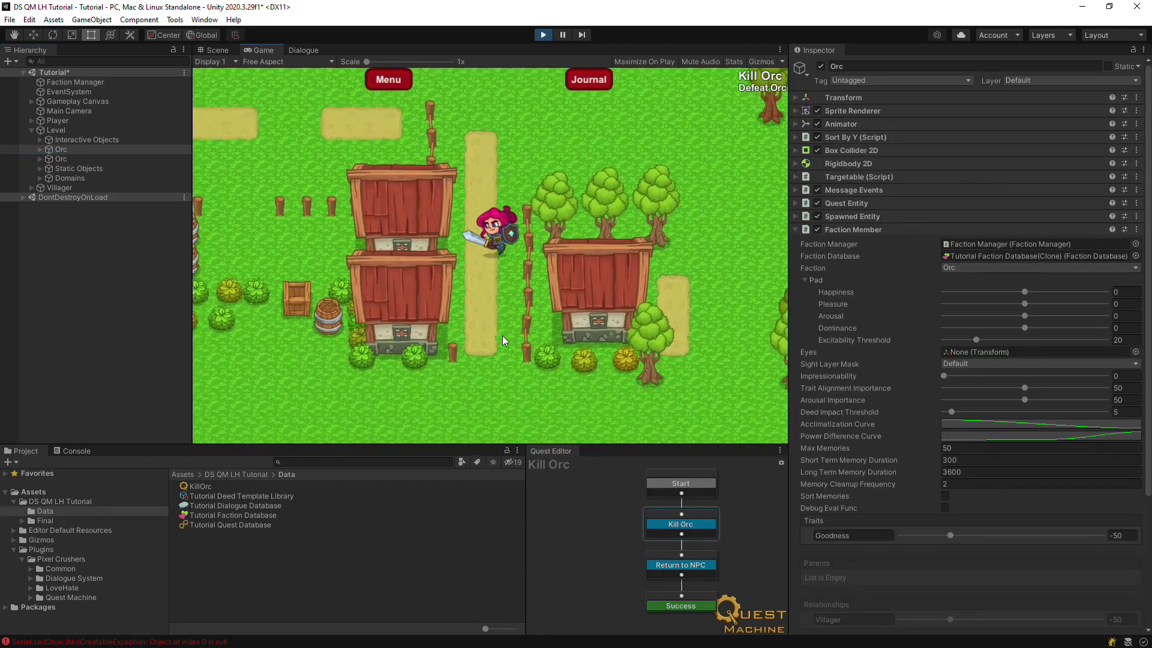
key(s)
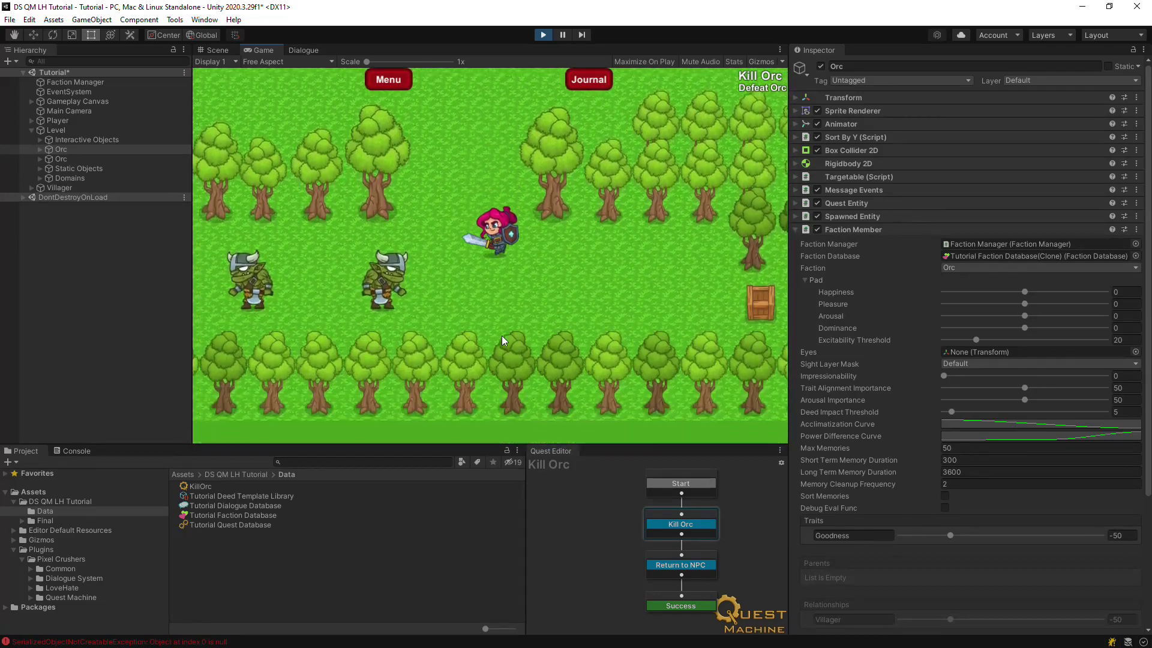
click(501, 336)
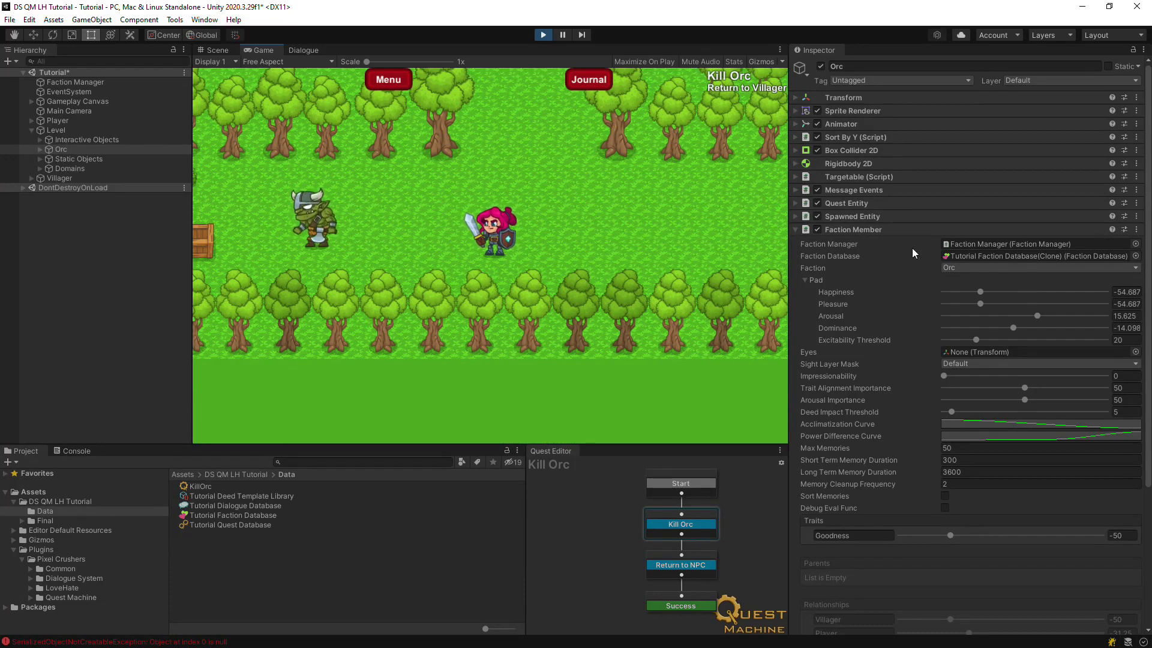
drag(1147, 242, 1147, 341)
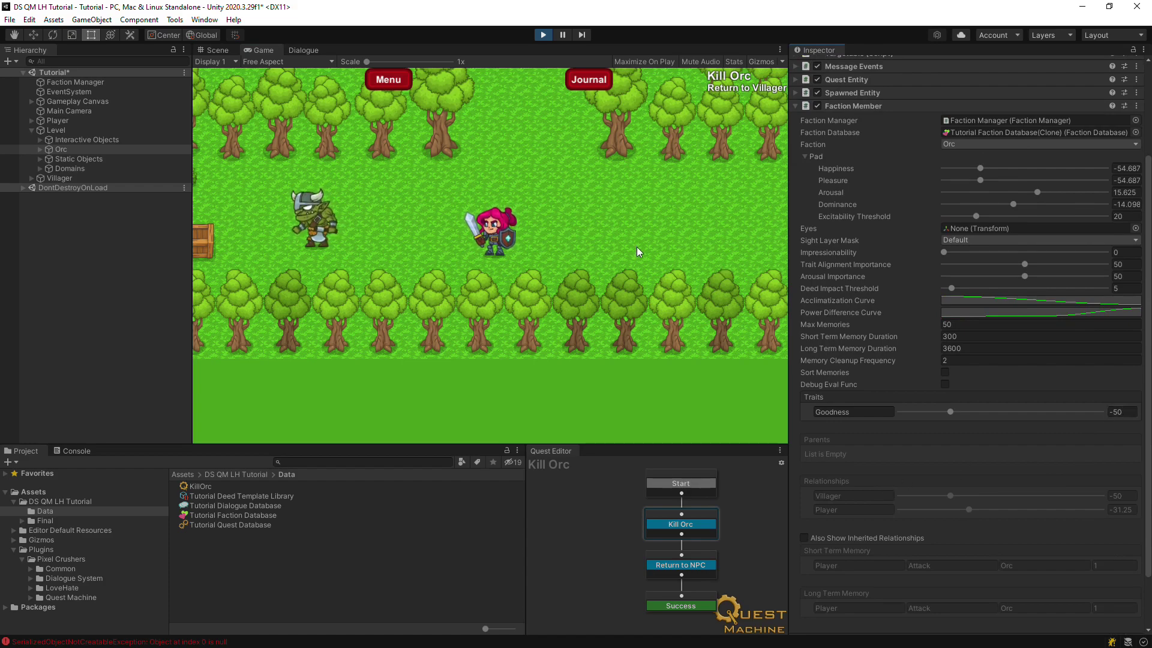
- Return to the villager to finish the quest, then stop Play mode
key(w)
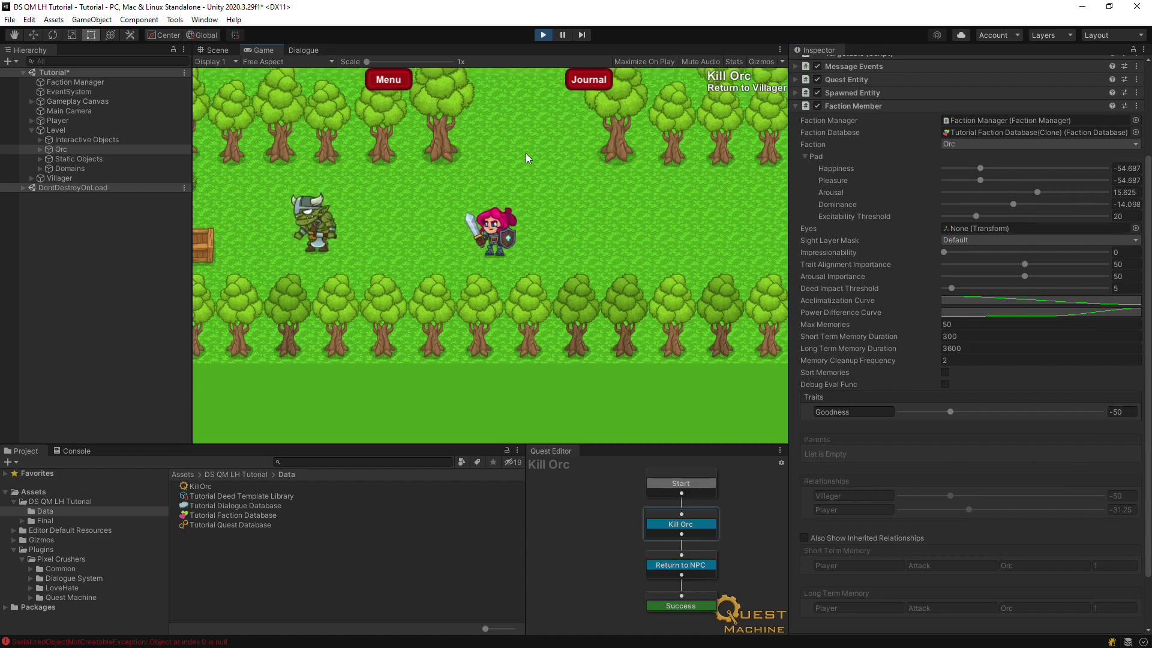
key(w)
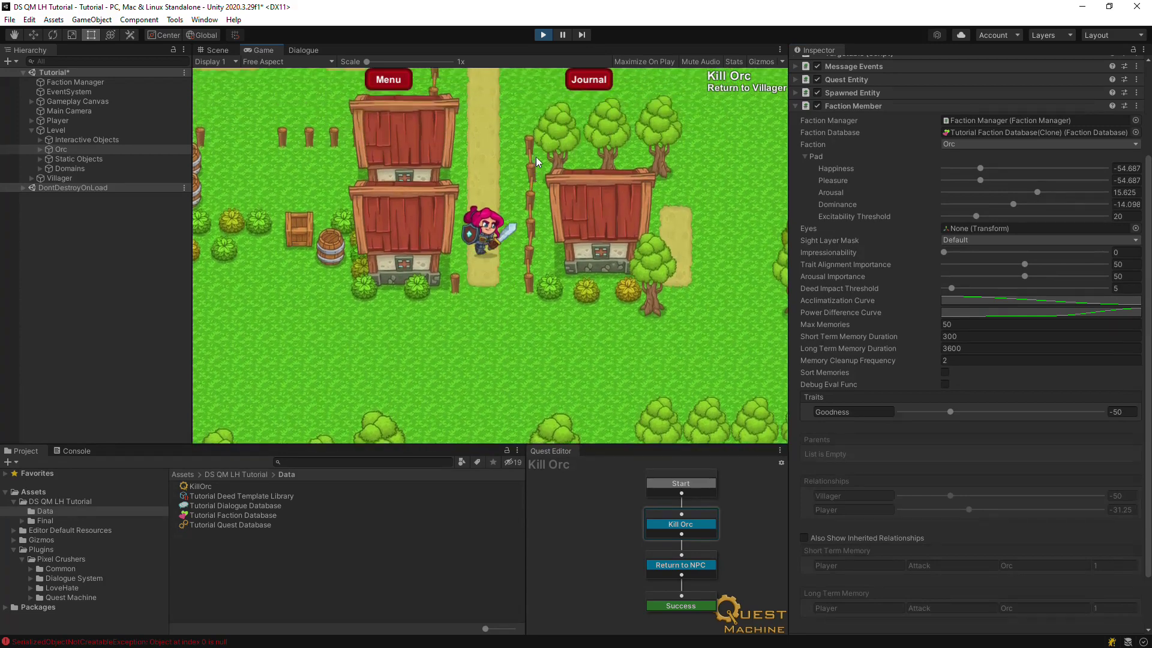
key(w)
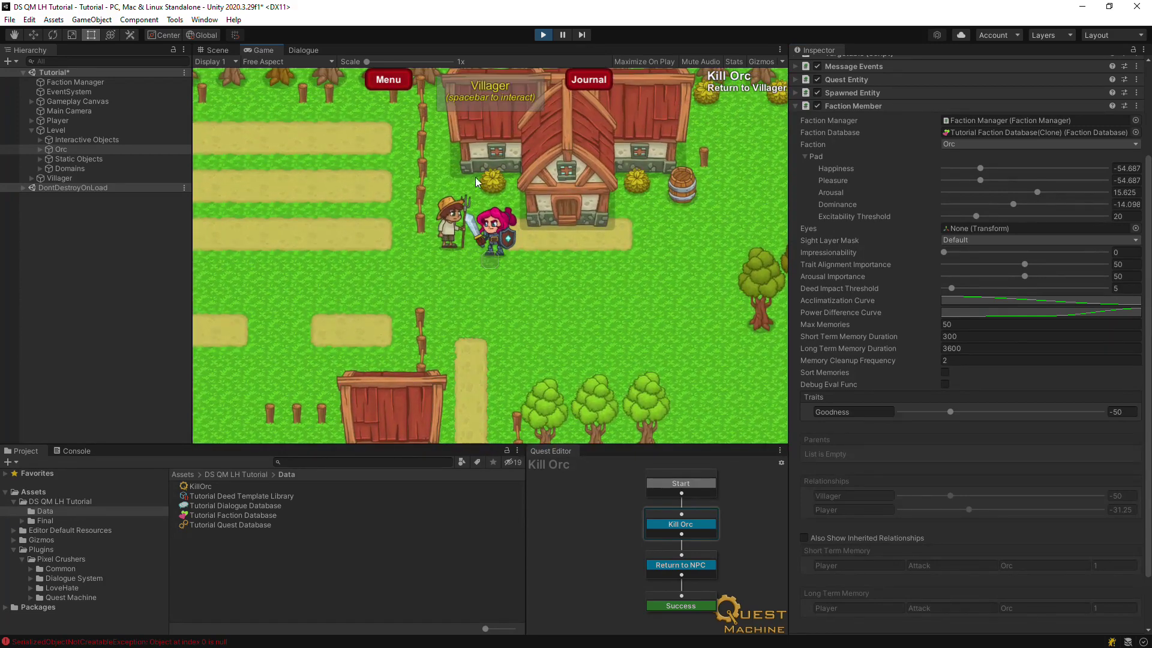
key(space)
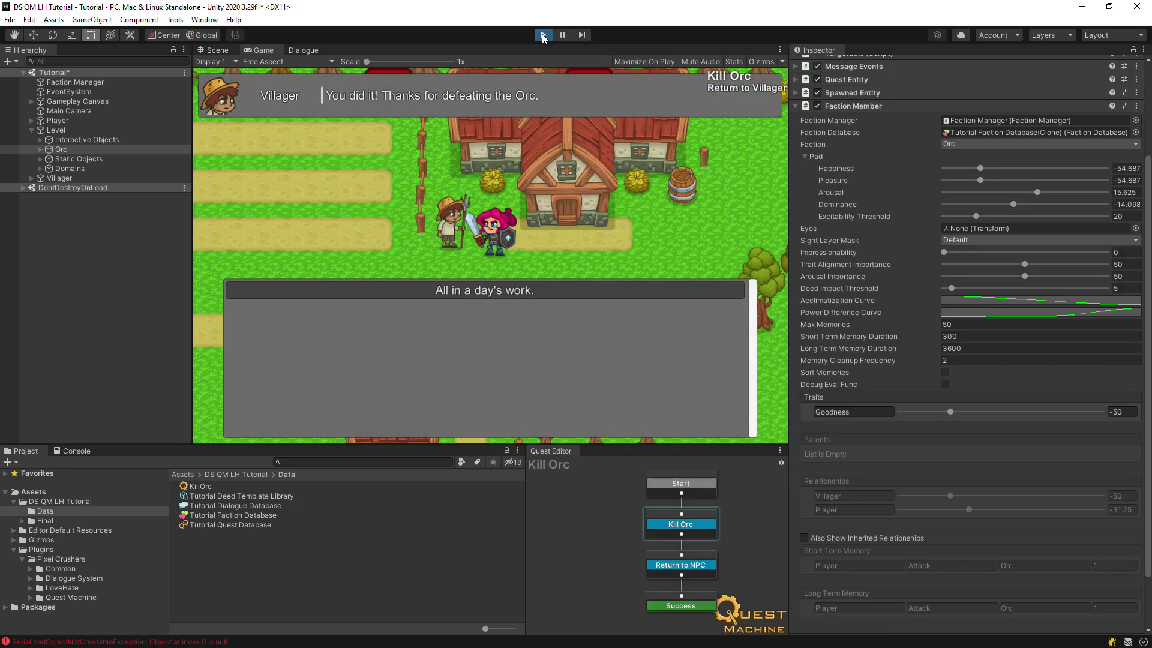
click(543, 36)
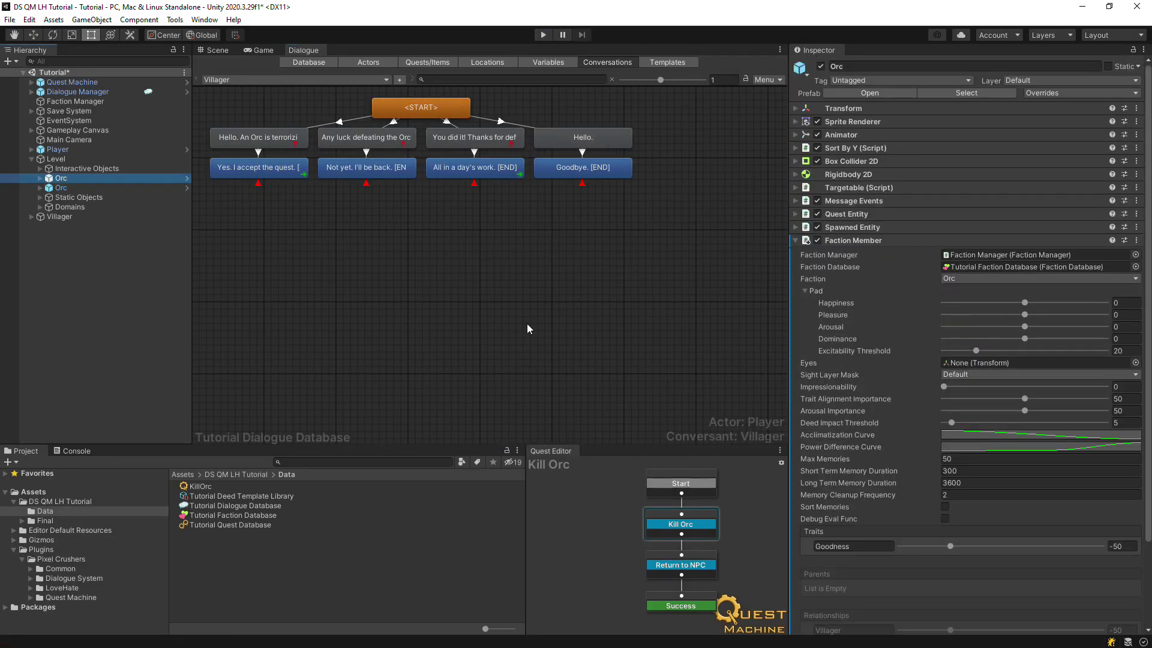
- Add a deed template named Insult with Impact -20 and Aggression 25
click(274, 497)
click(1118, 137)
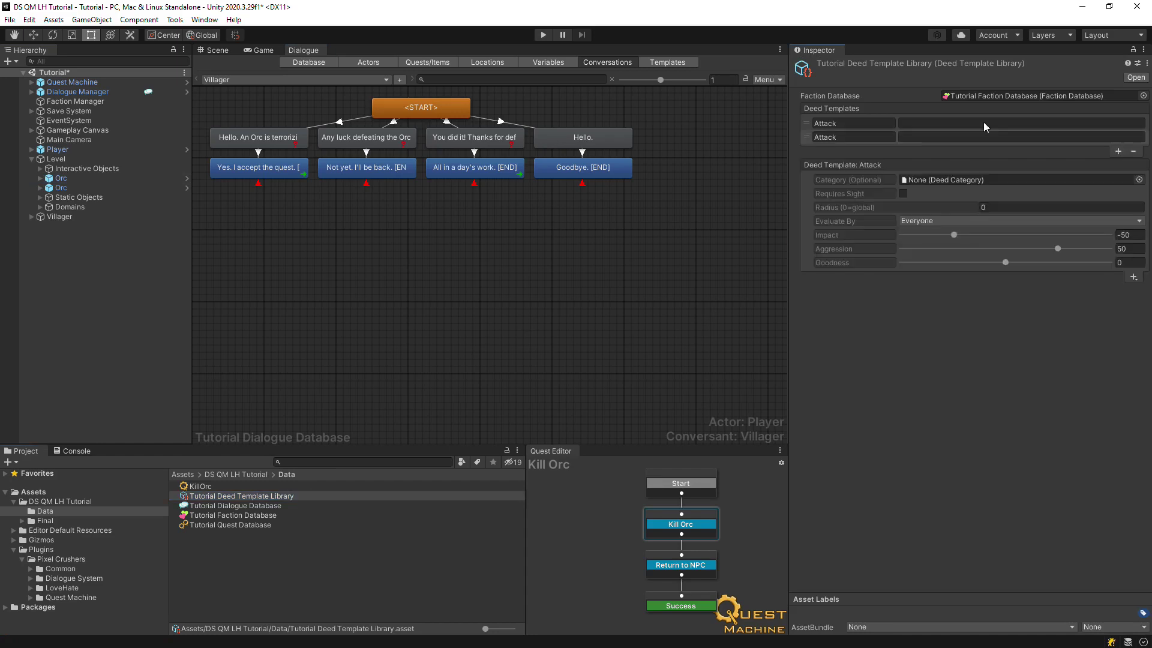
click(847, 137)
click(1130, 235)
text(-)
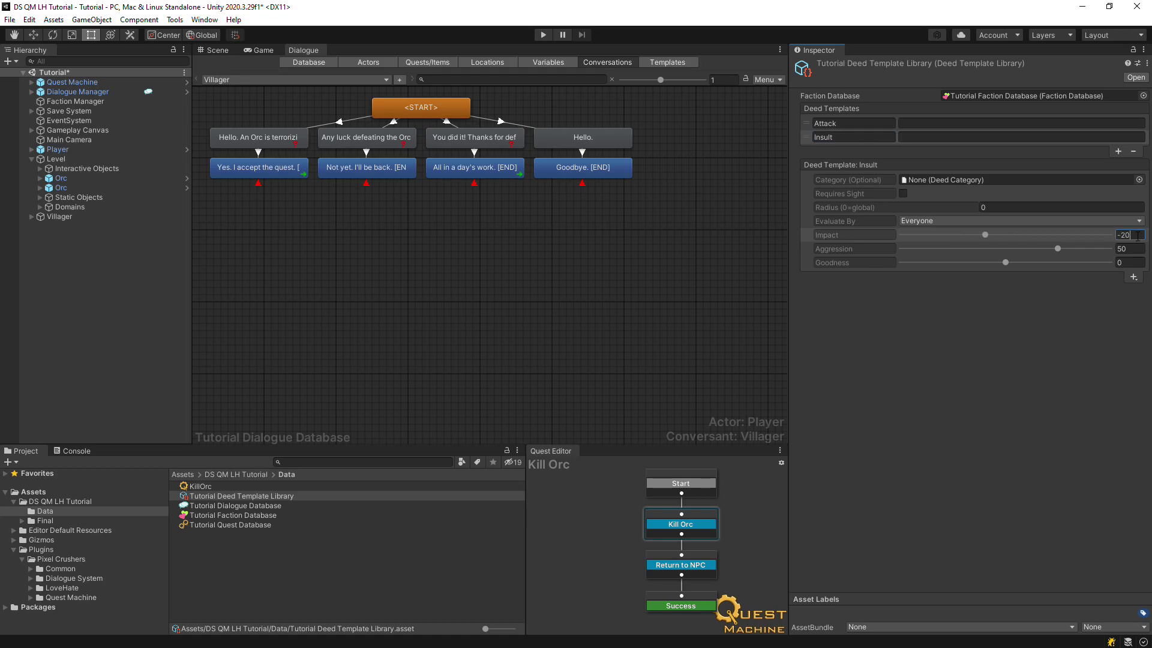
click(1129, 248)
text(2)
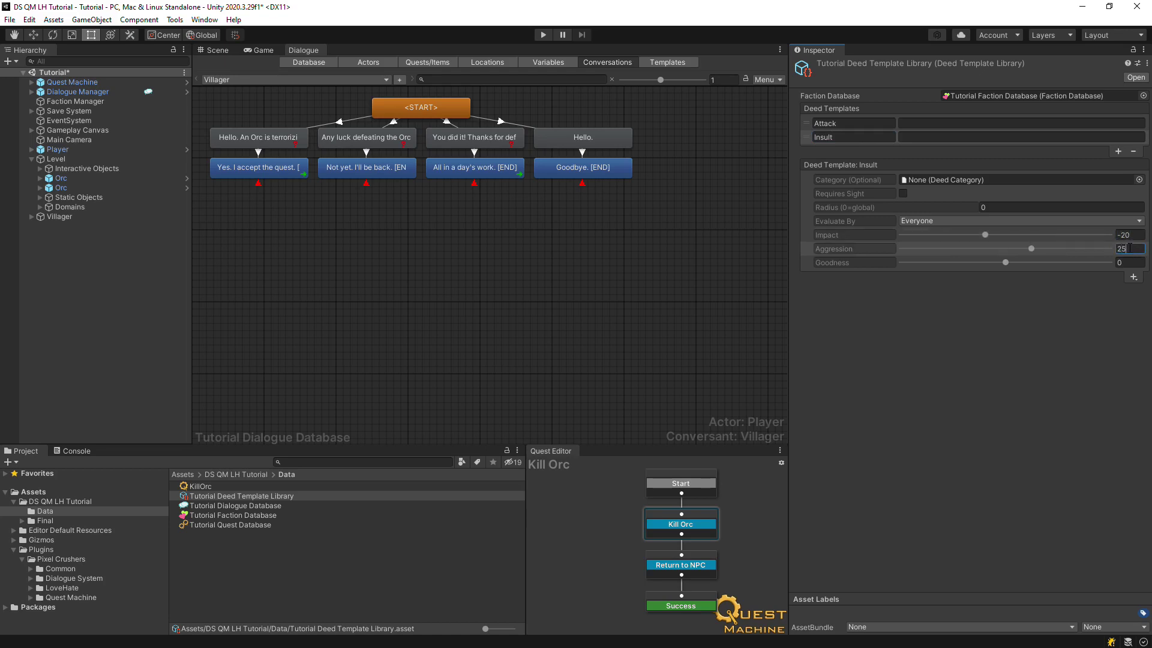
text(5)
- Confirm aggression 25, shift the Hello/Goodbye nodes right, and cut the script from 'All in a day's work'
click(672, 215)
drag(675, 207, 570, 111)
drag(581, 159, 714, 156)
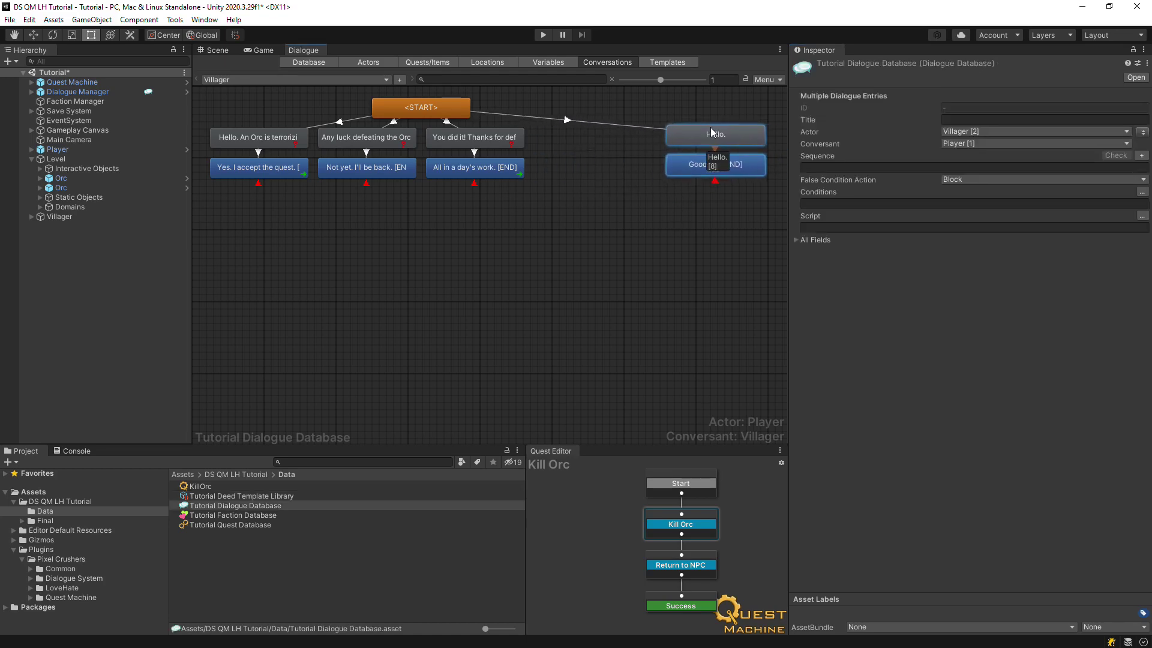
click(494, 170)
click(972, 354)
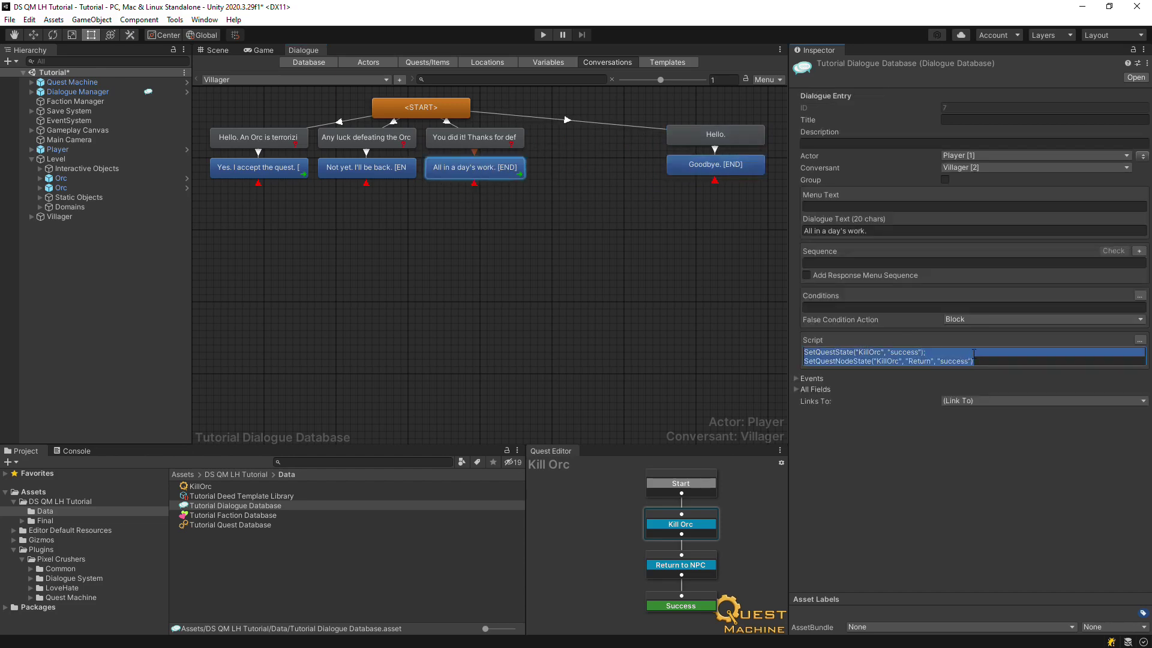
key(BackSpace)
- Create a new child reply under the Villager's 'You did it!' thanks line
click(480, 138)
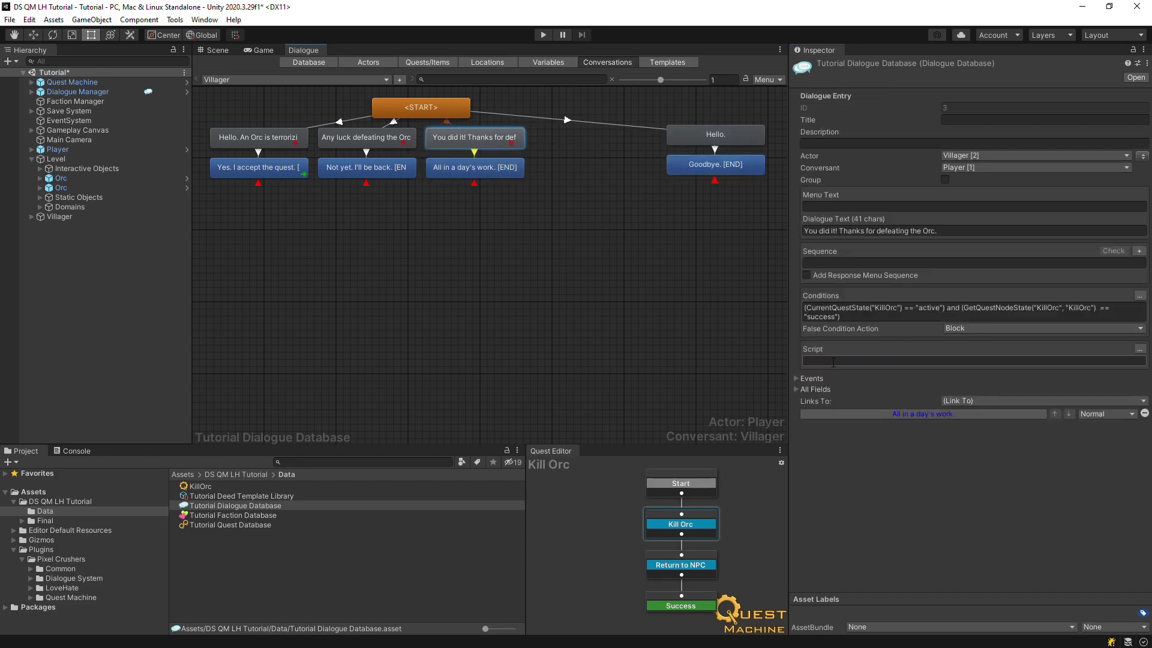
right_click(498, 138)
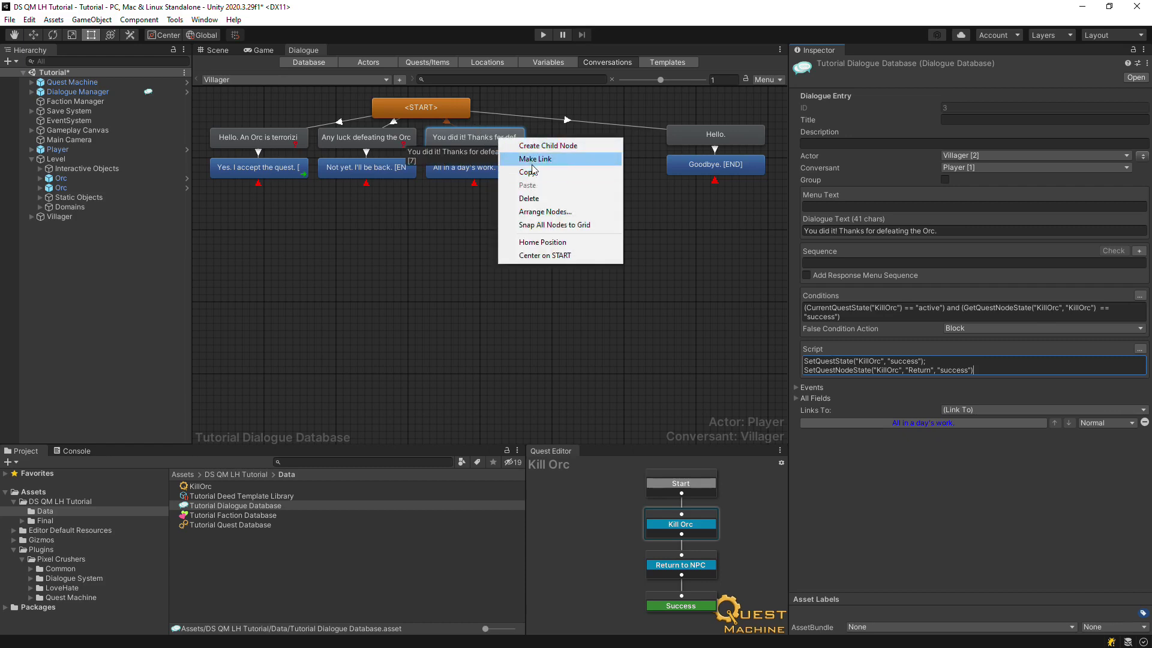
click(530, 145)
drag(483, 165, 590, 164)
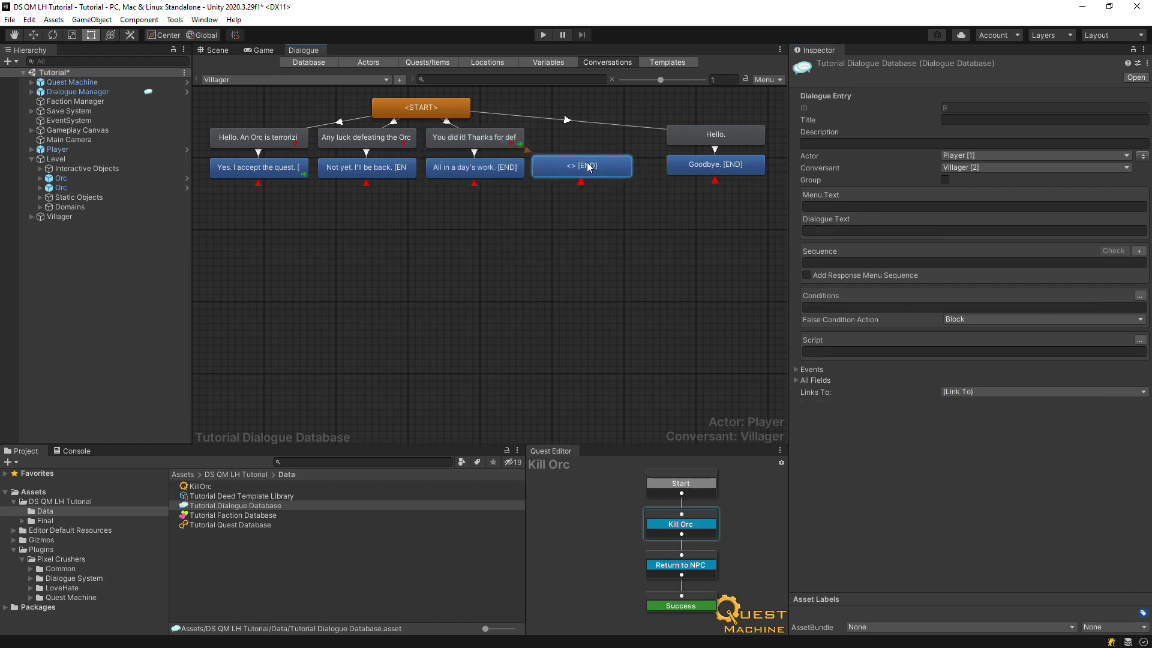
- Append 'I don't like Orcs.' to the thanks line and write the reply 'I don't like stinky Villagers either.'
click(512, 138)
click(953, 232)
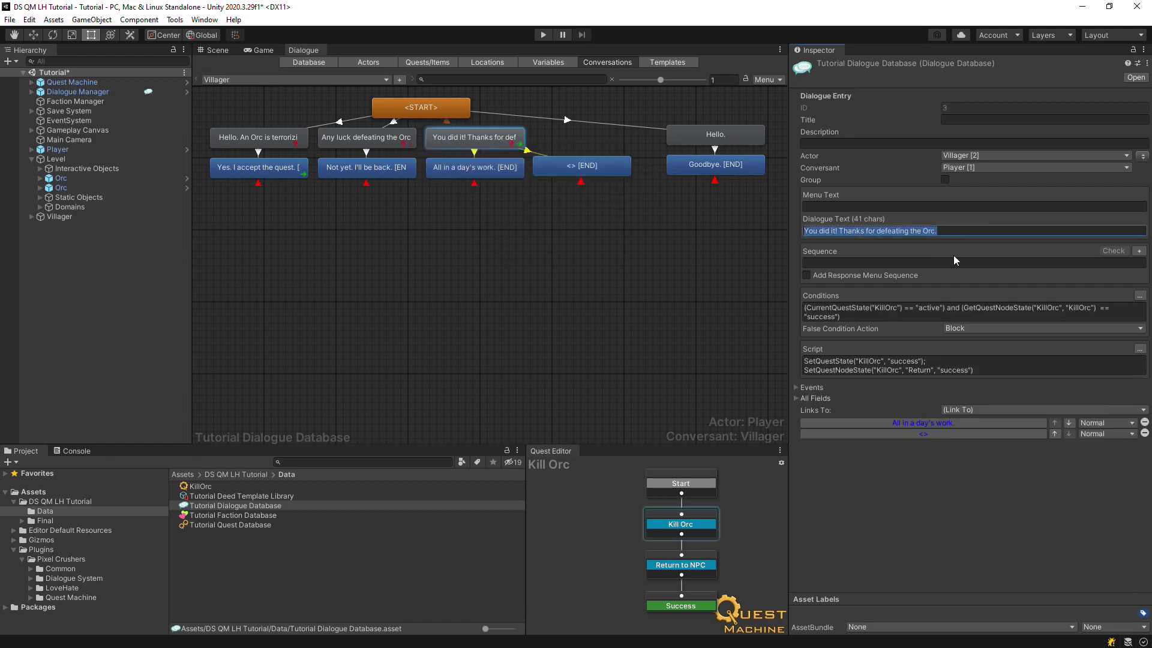
key(End)
text(I don't)
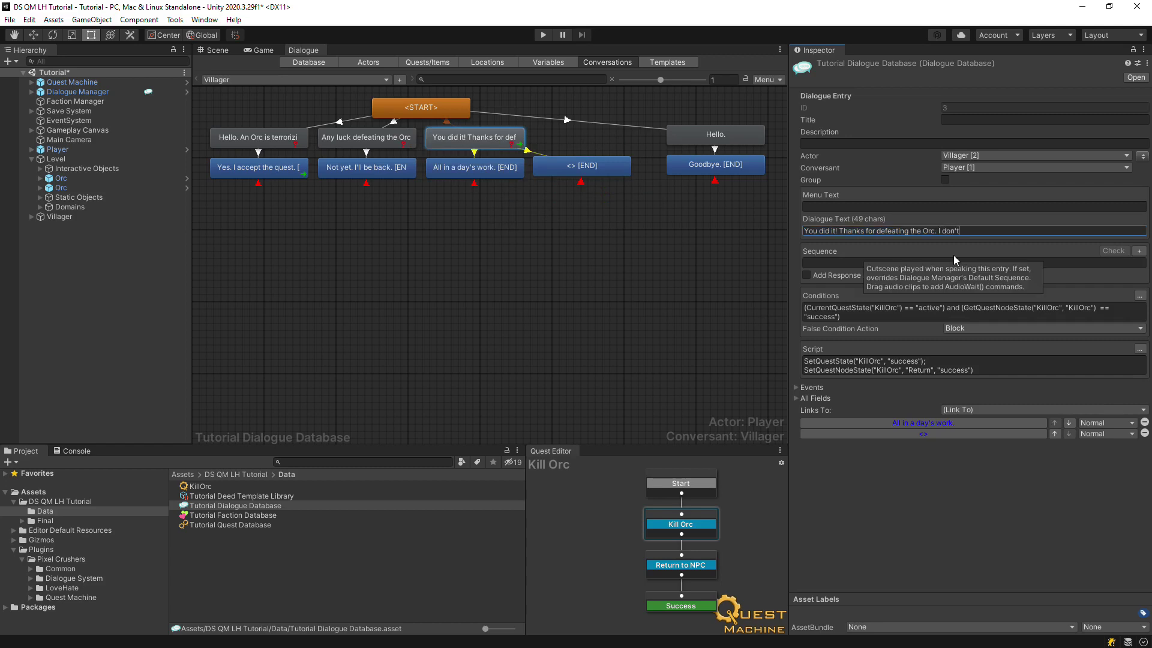
text( like Orcs.)
click(604, 164)
click(883, 231)
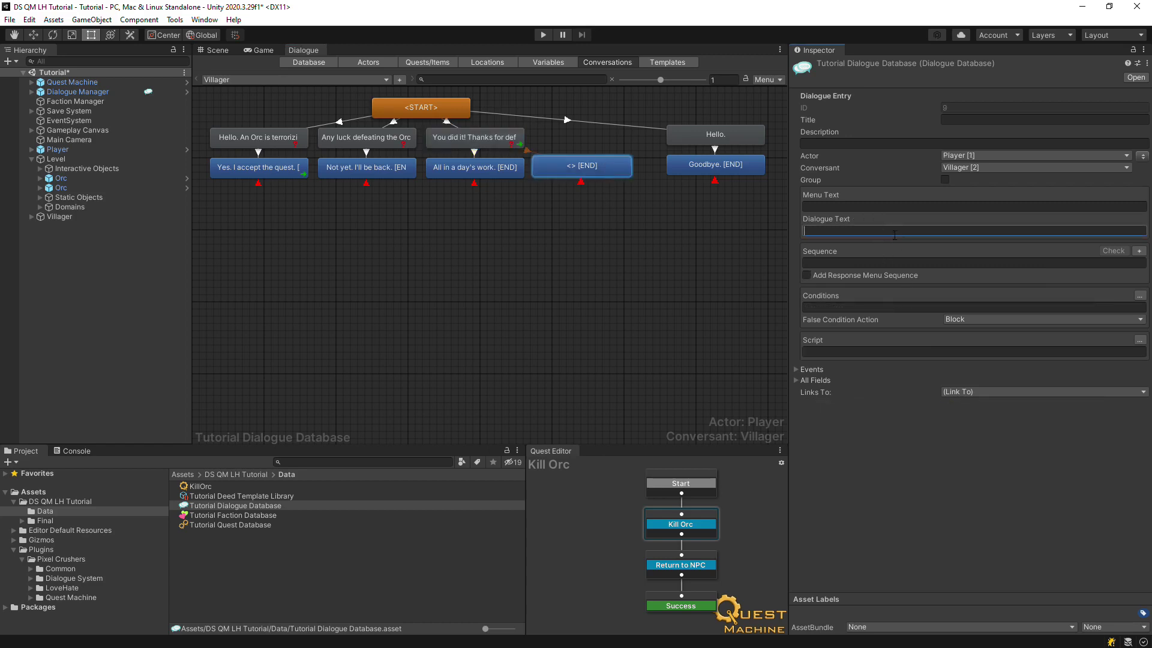
text(I don't like stinky Villagers either.)
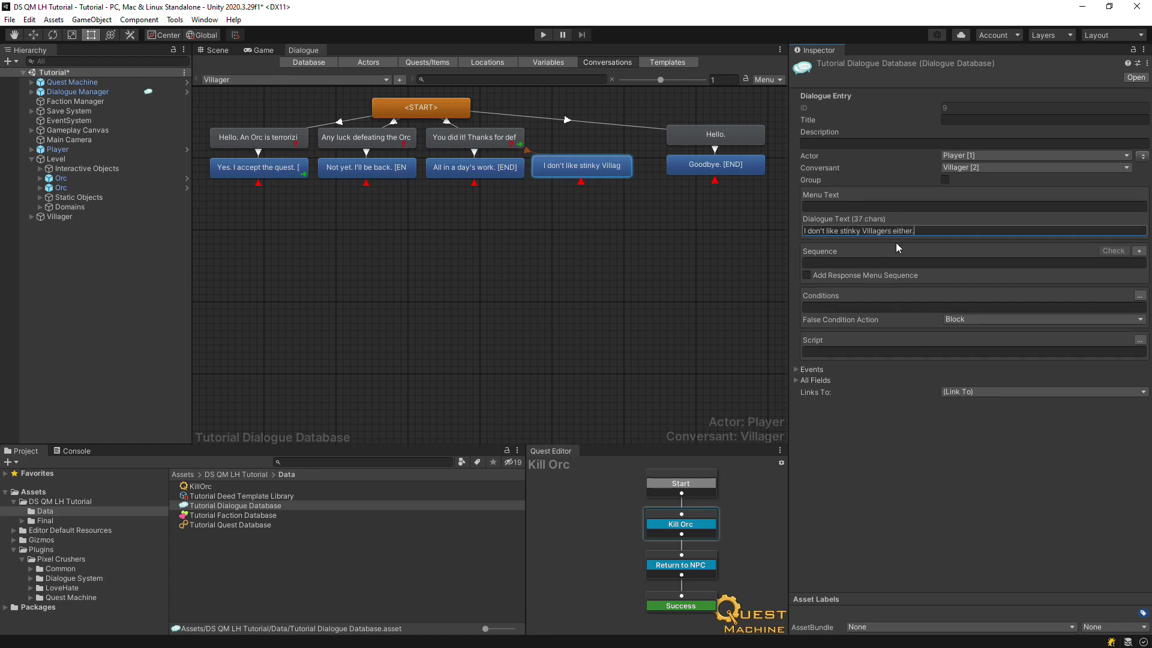
- Add a Custom LoveHate ReportDeed command in the reply's Script wizard
click(1140, 339)
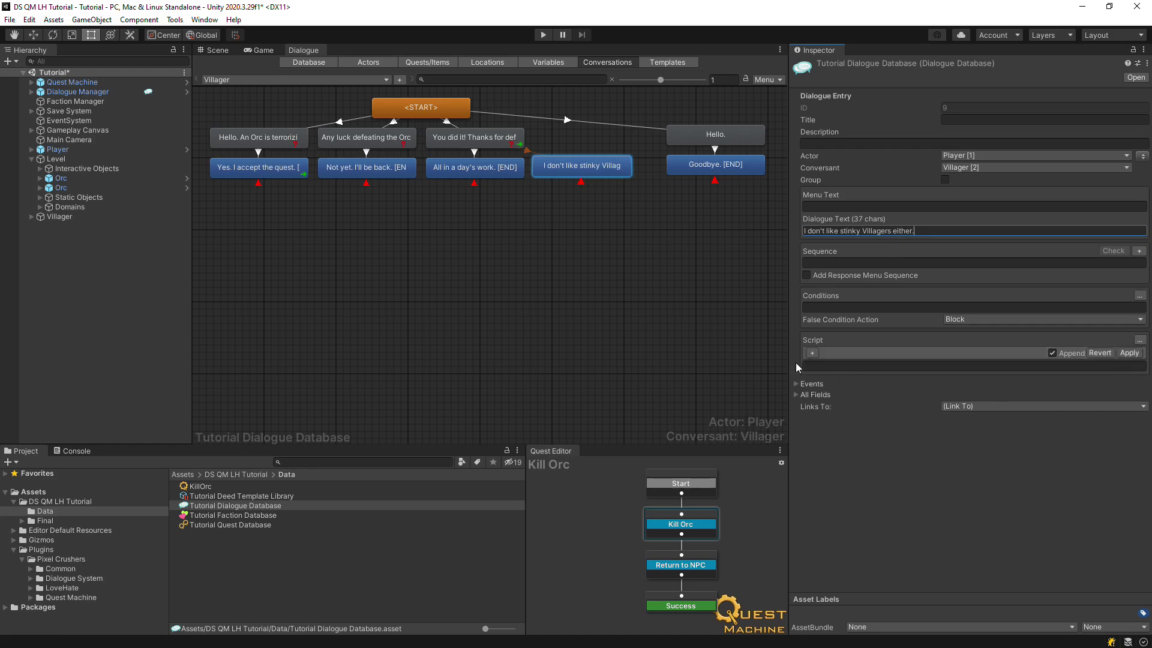
click(812, 354)
click(844, 353)
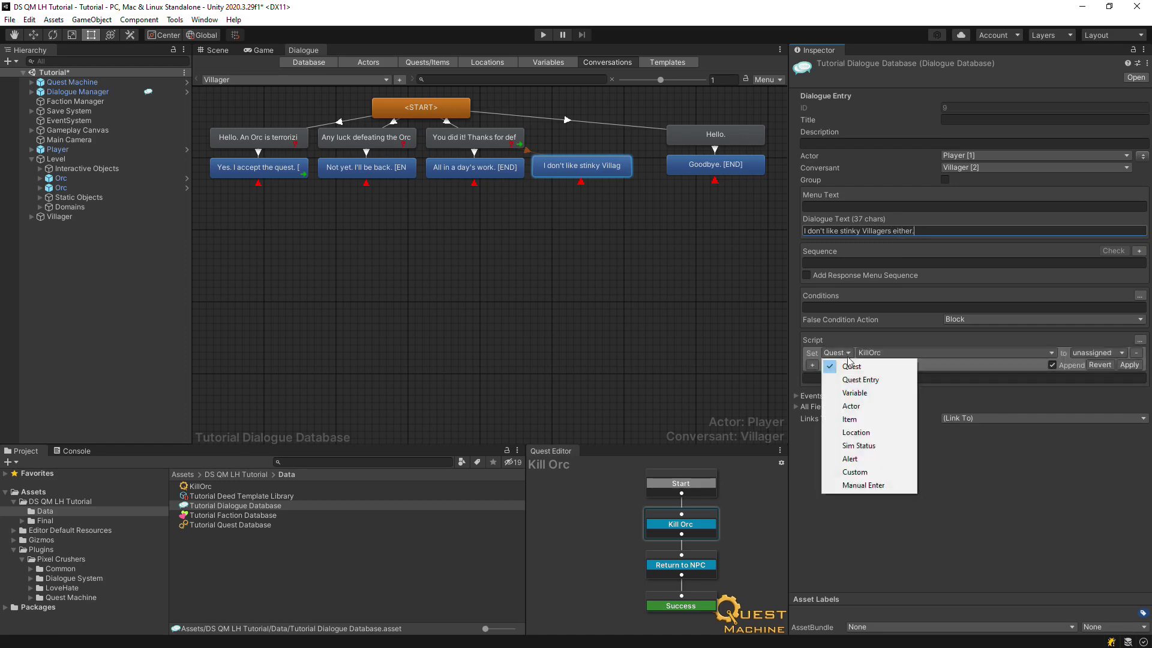
click(852, 472)
click(887, 353)
mouse_move(898, 367)
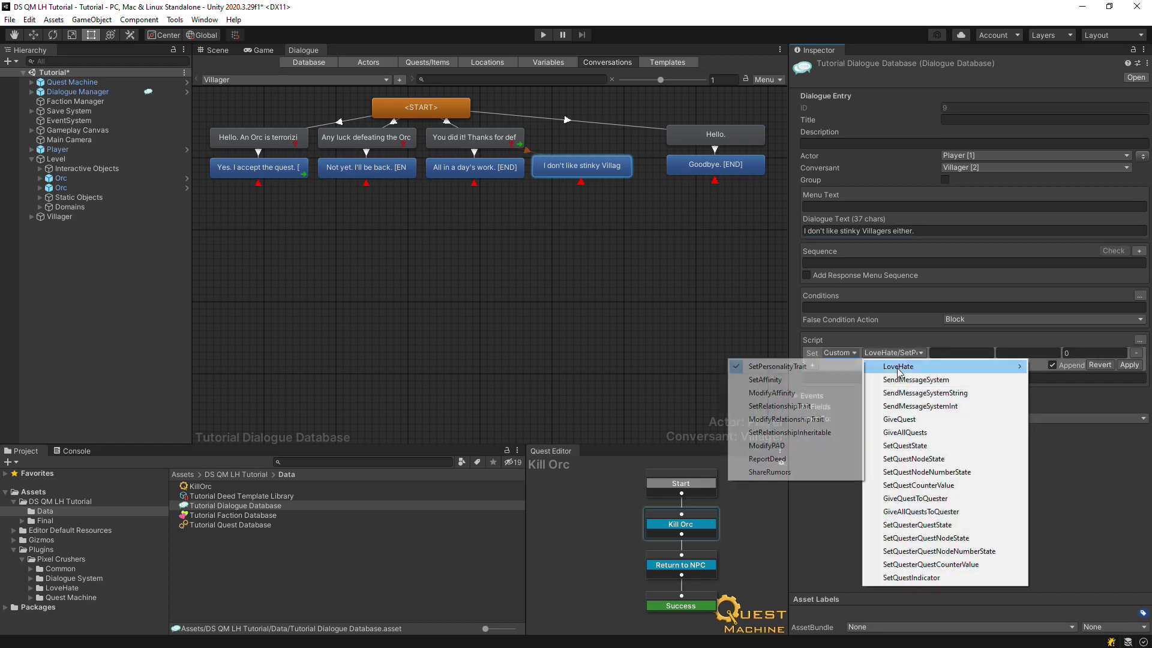
click(780, 459)
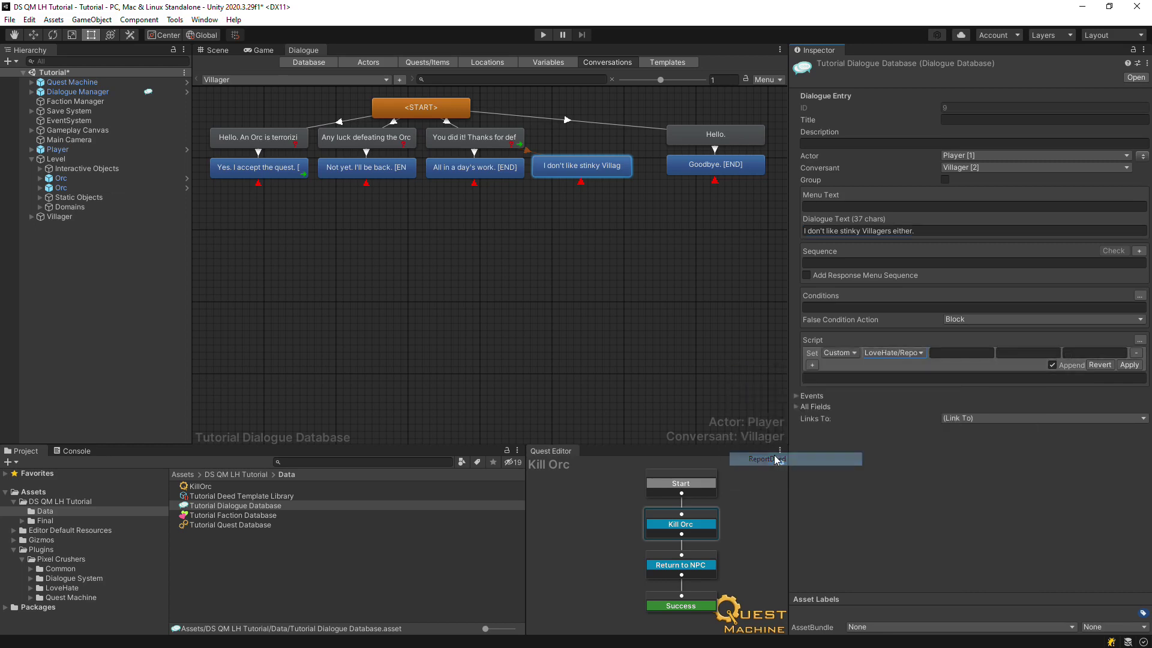
- Fill in ReportDeed arguments Player, Villager, Insult and apply the script
click(972, 353)
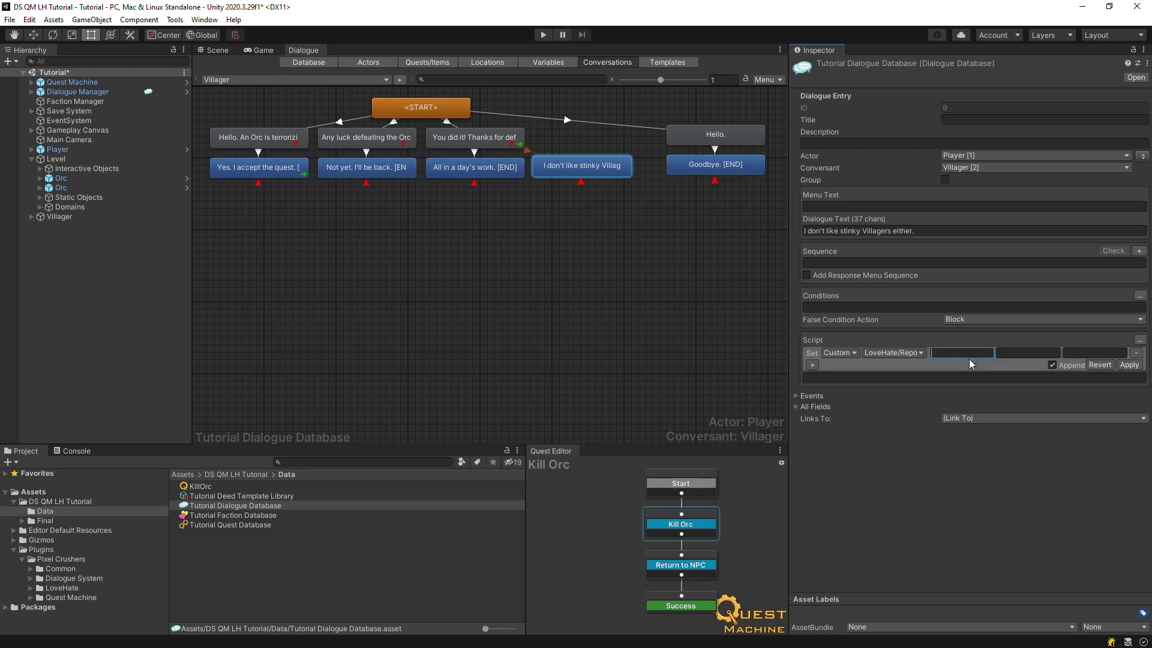
text(Player)
key(Tab)
text(Villager)
key(Tab)
text(Insult)
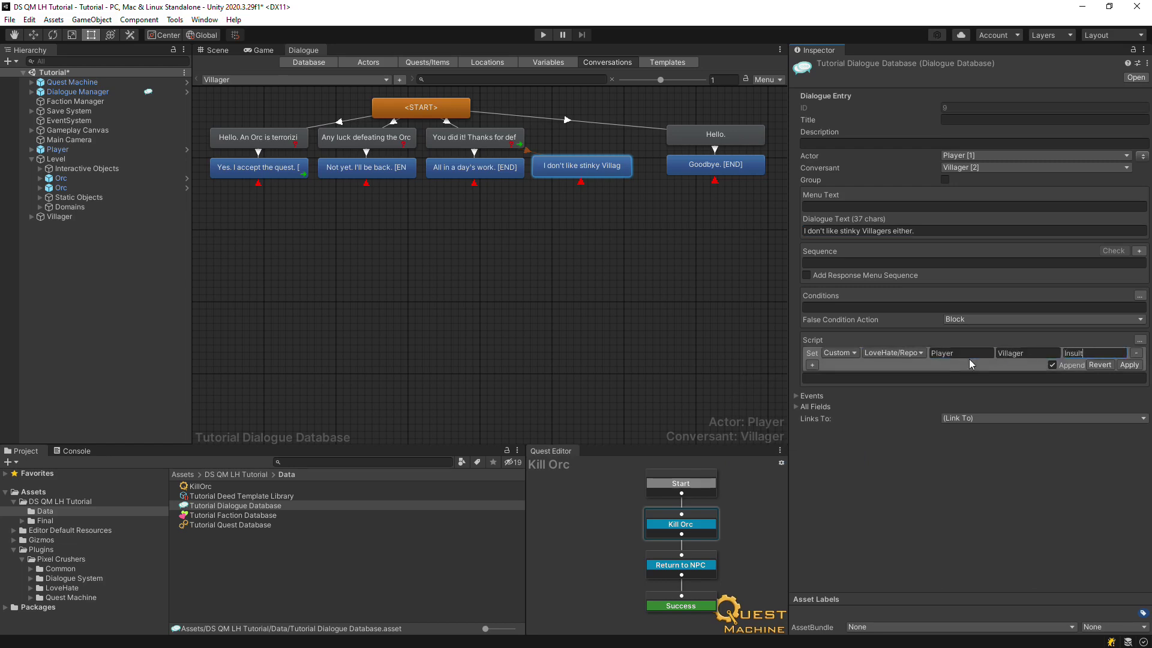
click(1129, 365)
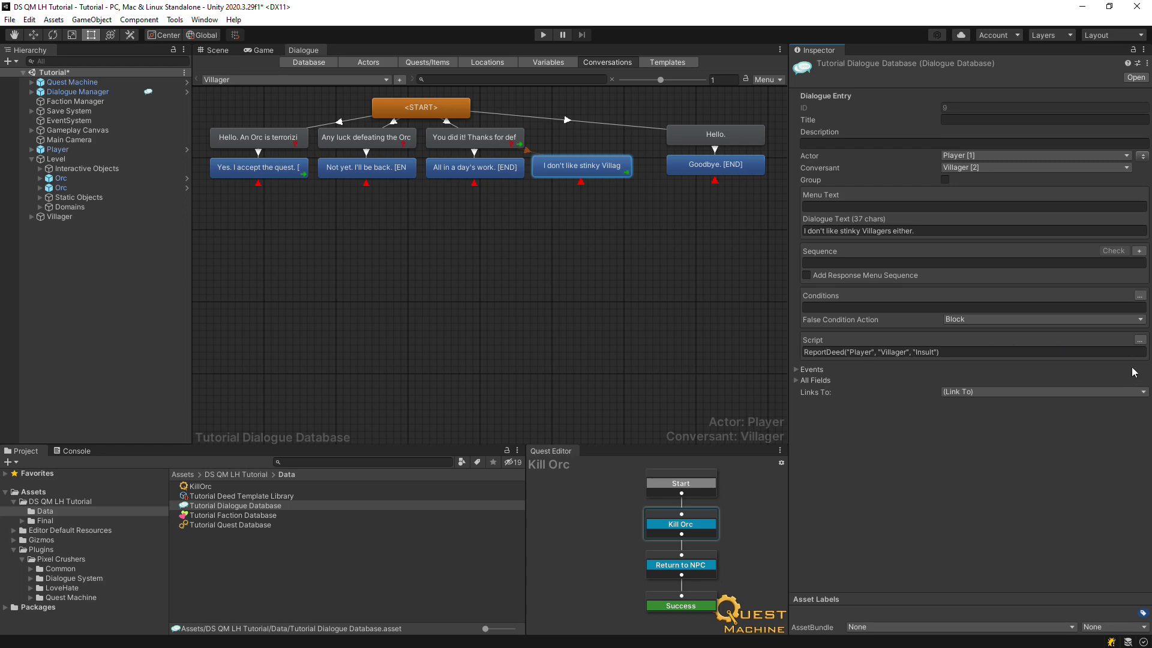
- Add the LoveHateLua component to the Dialogue Manager, found by searching 'lua'
click(99, 91)
click(949, 563)
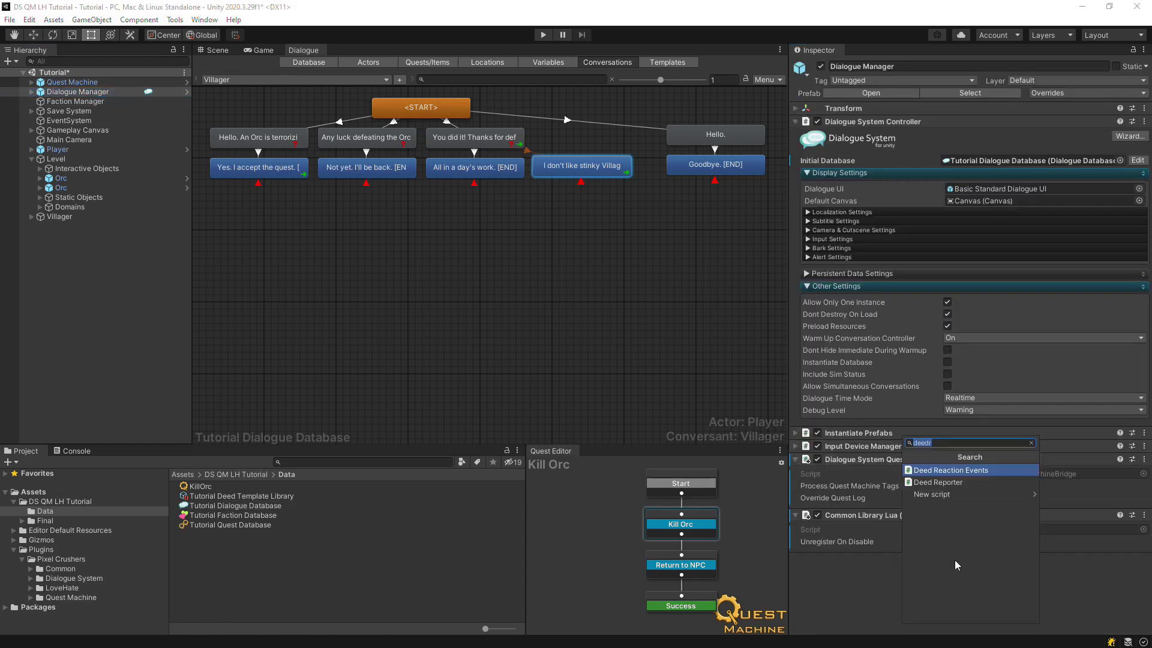
text(lua)
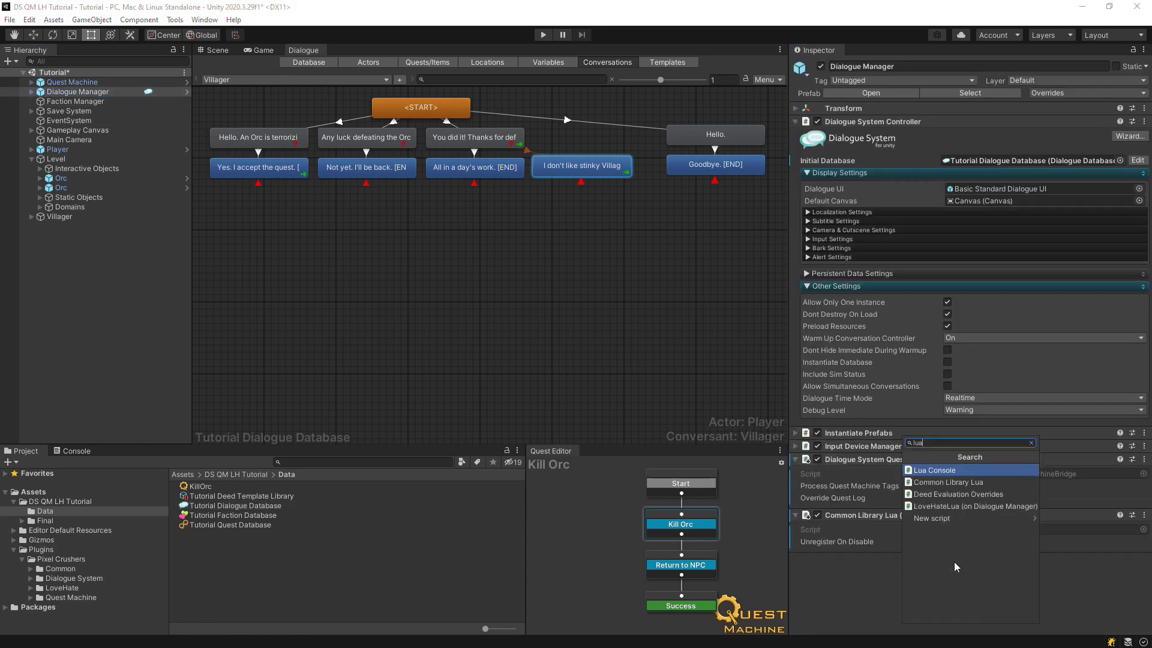
click(939, 507)
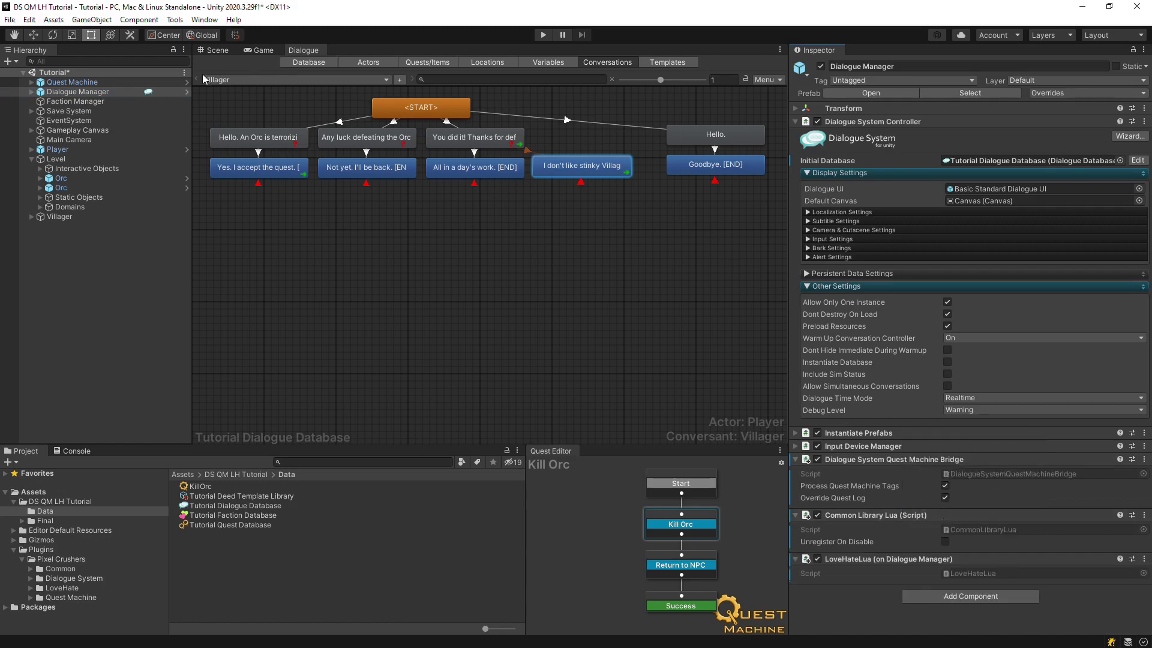
- With the Villager selected, start Play mode, accept the Kill Orc quest, and kill the nearer orc
click(59, 217)
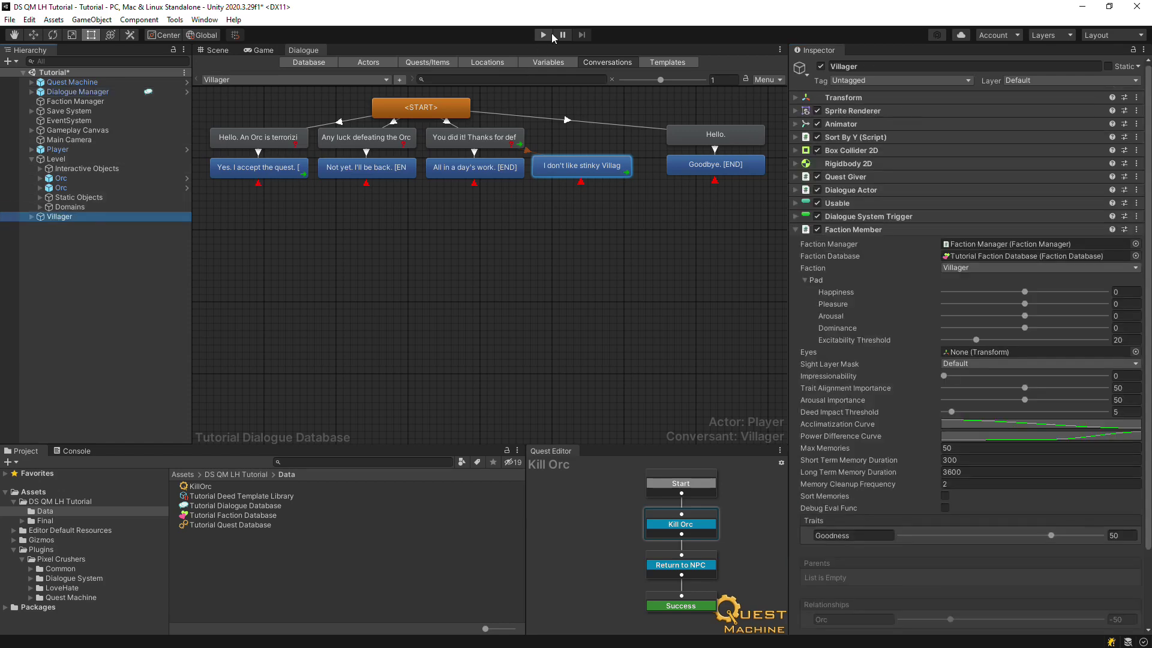
click(544, 35)
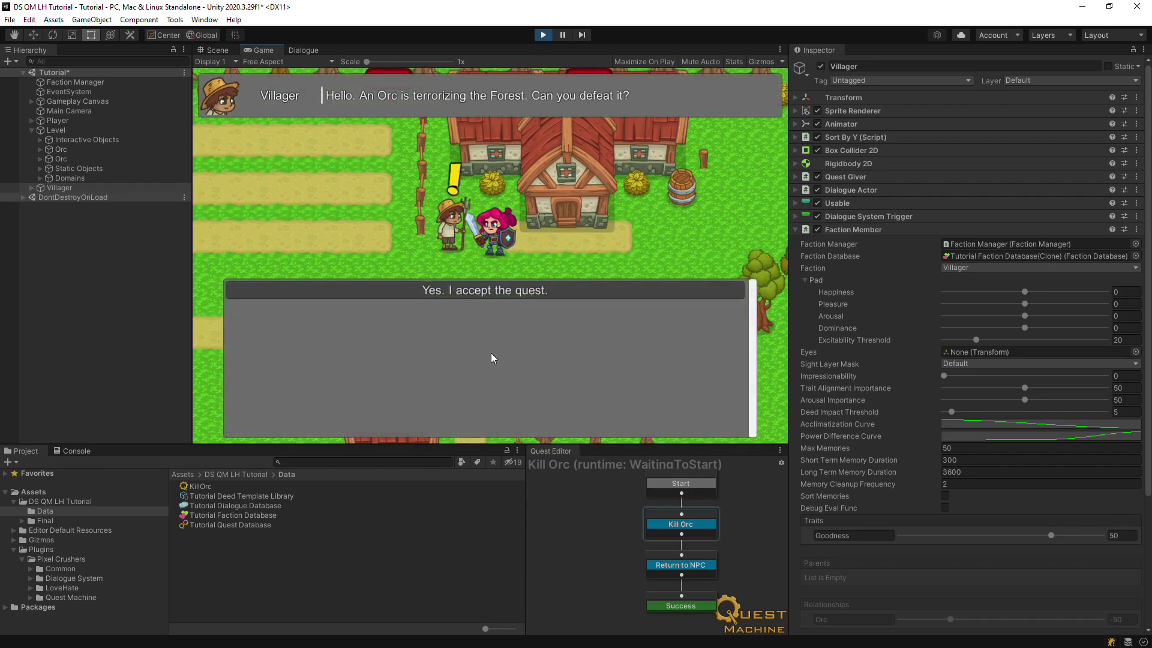
click(466, 290)
key(Down)
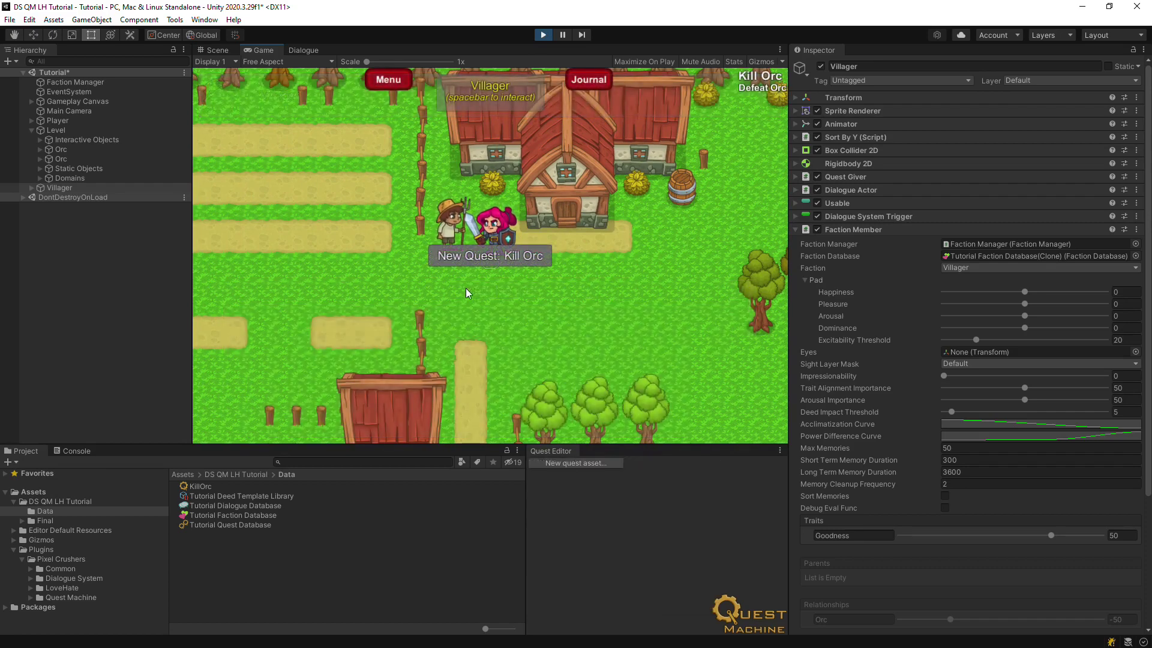
key(Down)
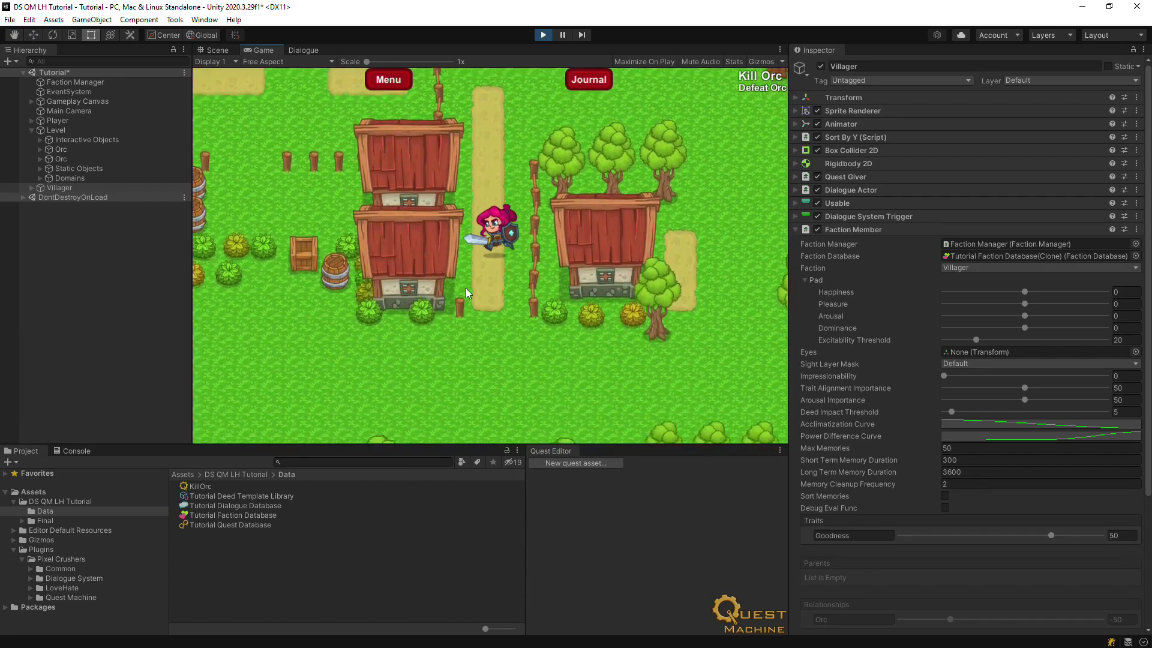
key(Down)
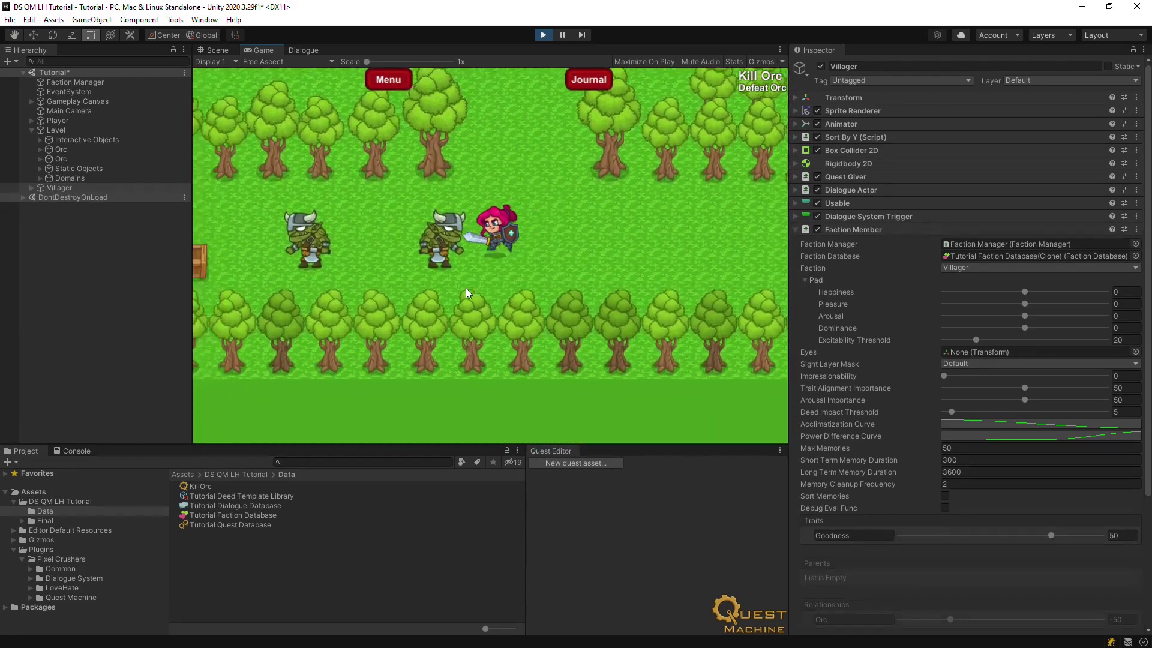
click(453, 229)
- Return and insult the Villager with 'I don't like stinky Villagers either.', dropping Happiness to 72.010
key(Up)
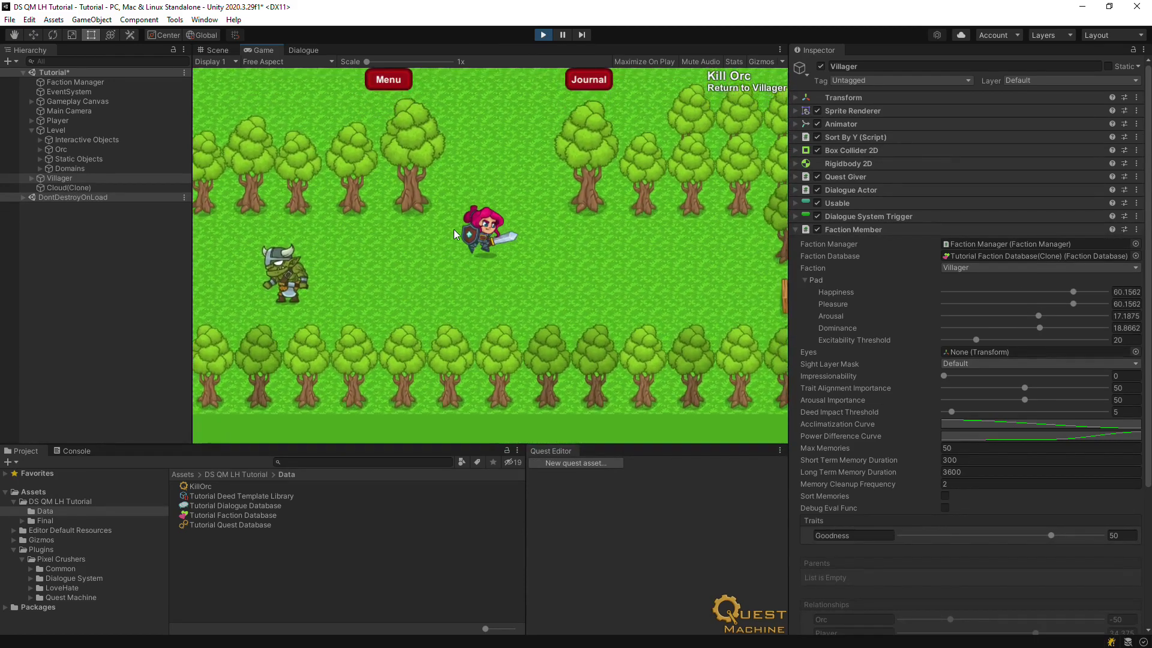
key(Up)
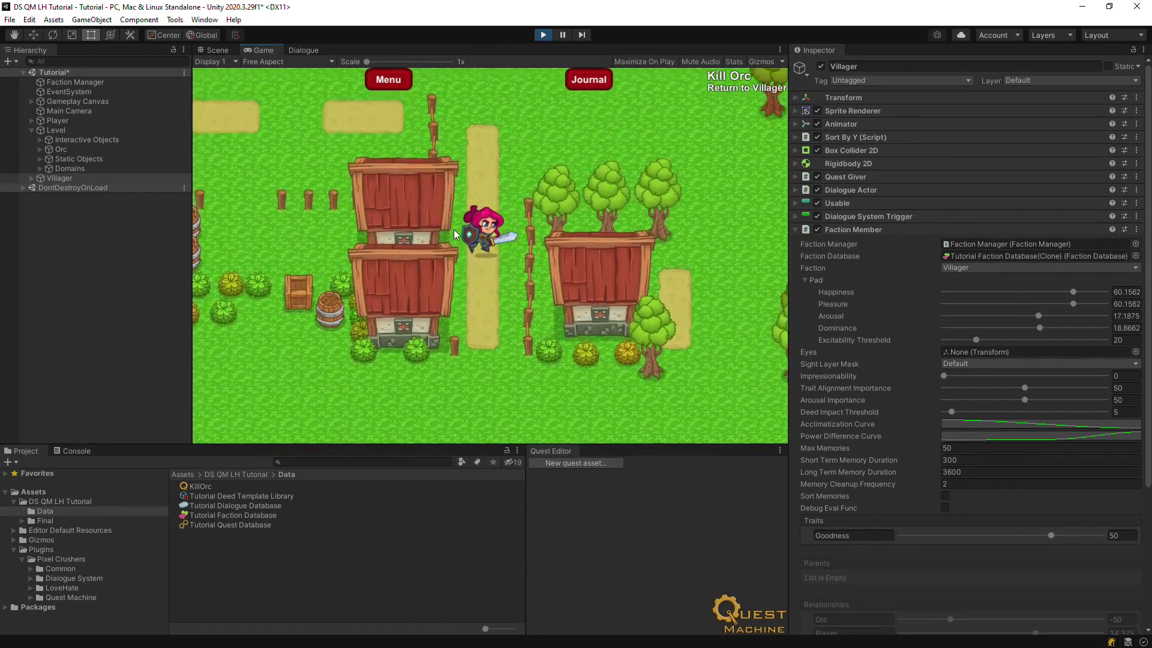
key(Up)
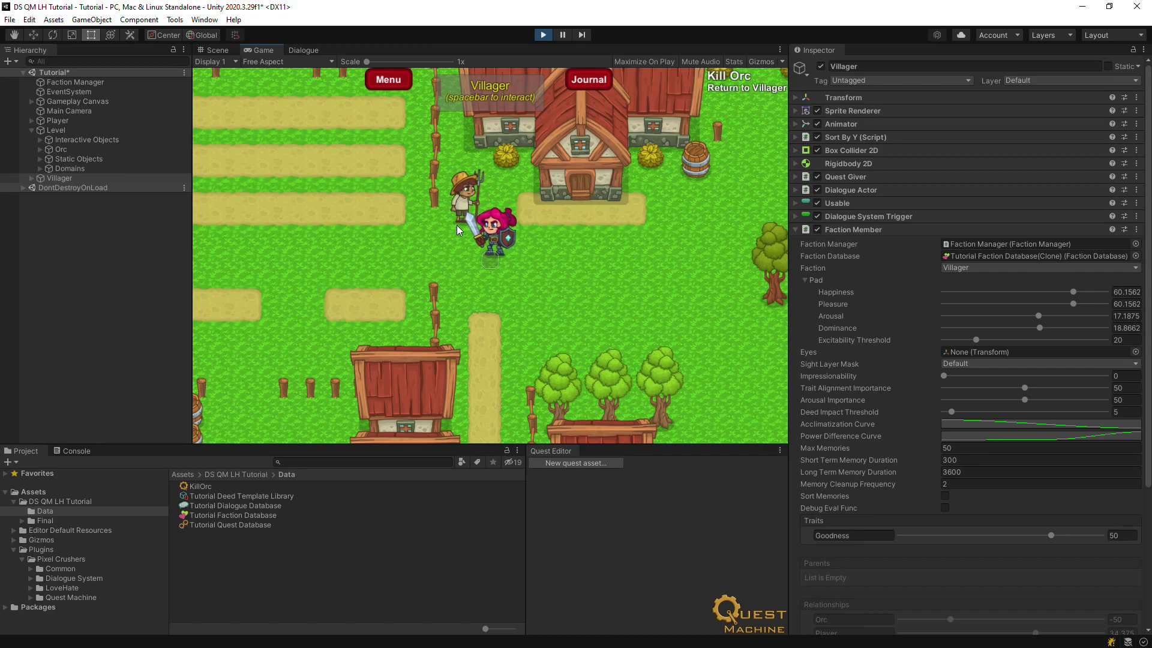
key(space)
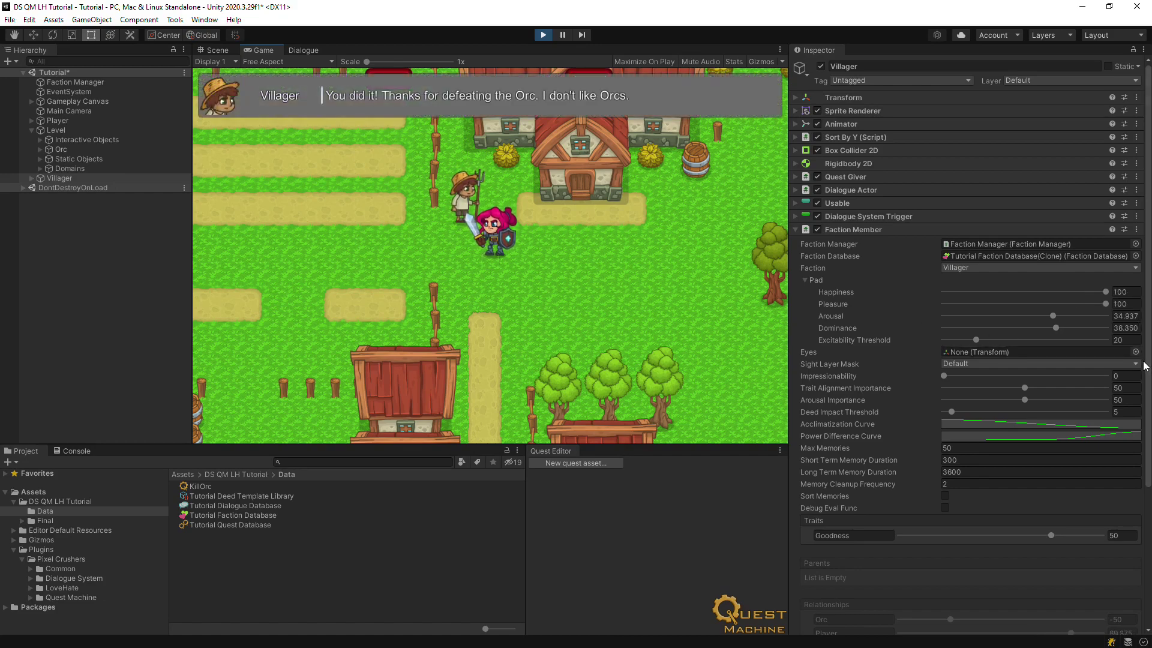
drag(1147, 365, 1150, 422)
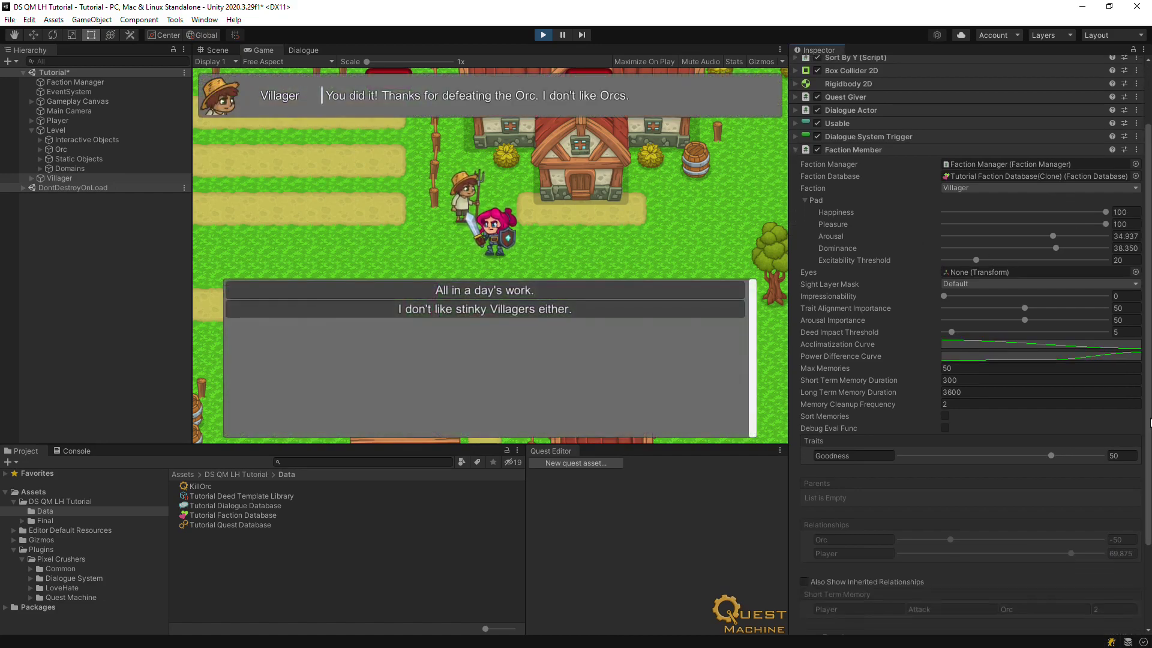
click(465, 308)
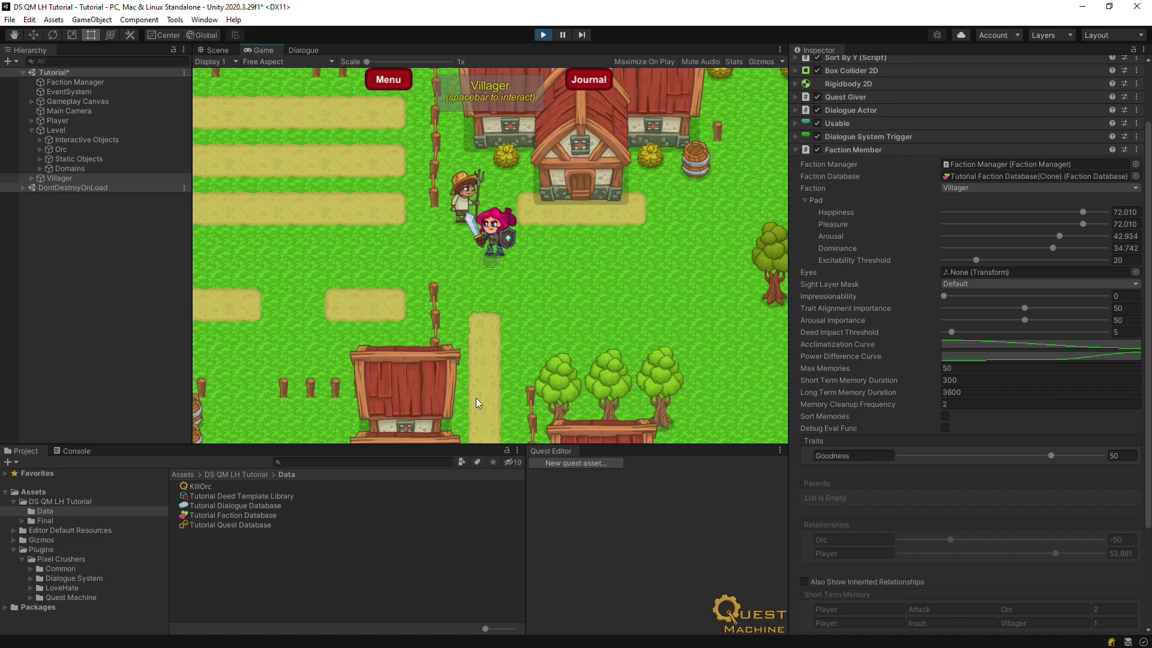
click(476, 398)
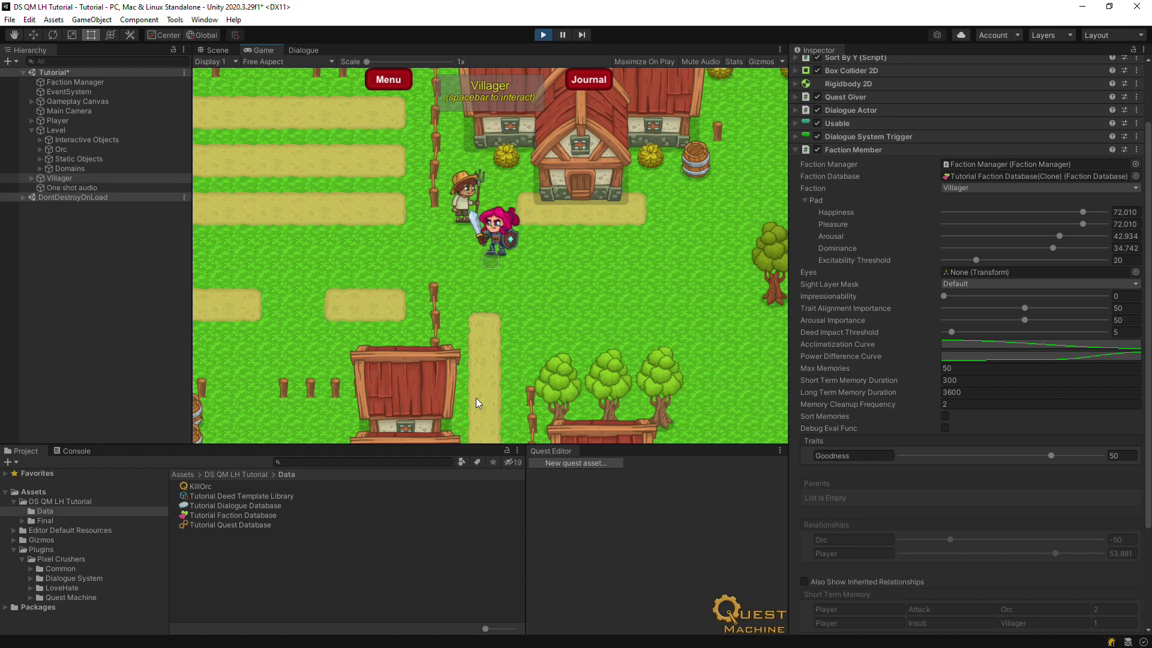